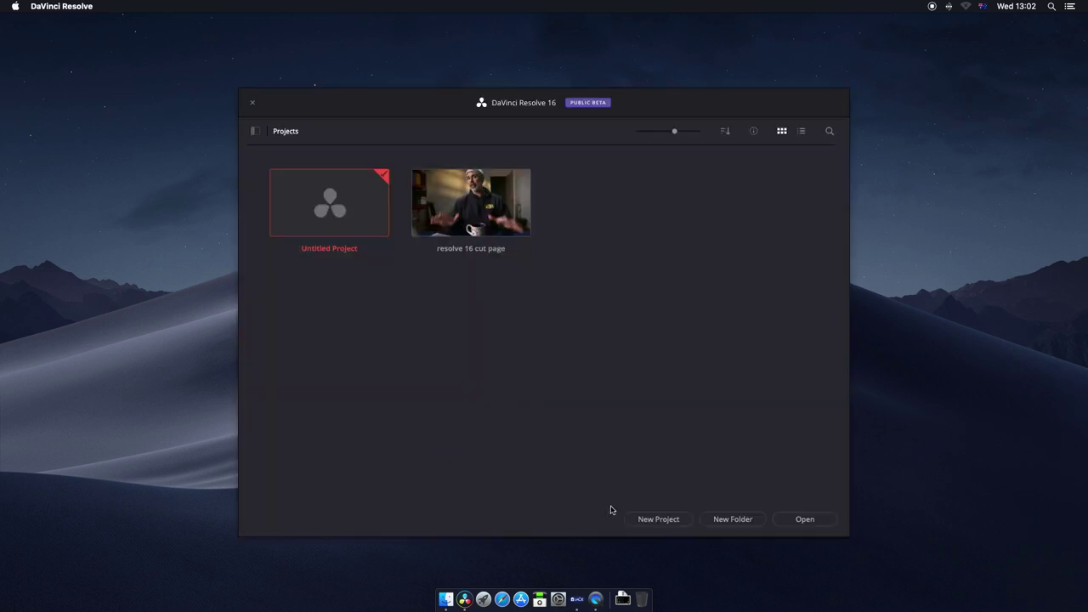
# Step: Create a new project named 'Resolve 16 Lesson 1'
pyautogui.click(651, 520)
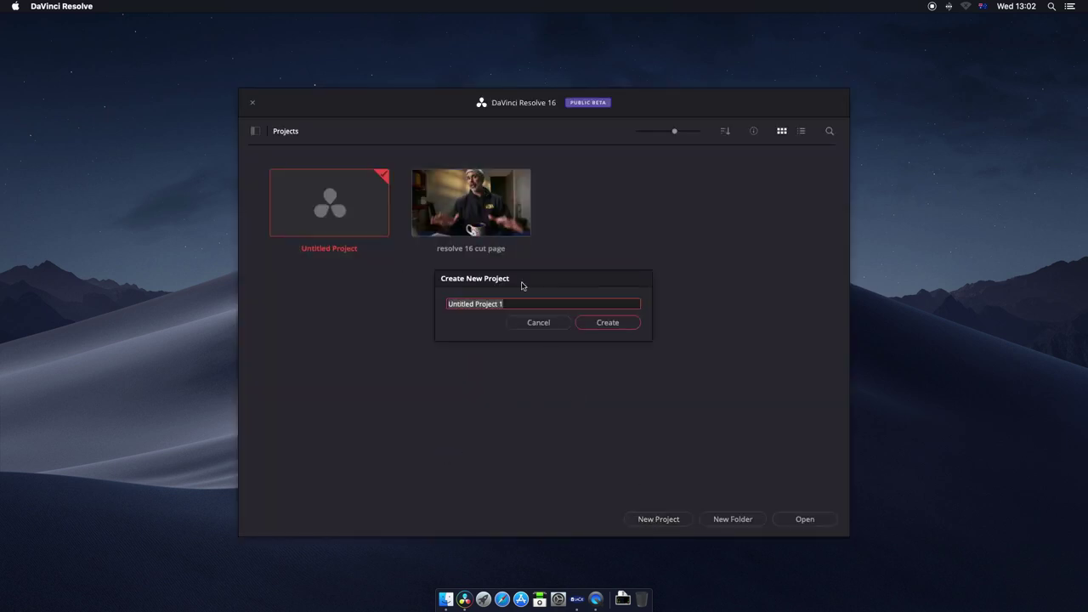
pyautogui.doubleClick(525, 306)
pyautogui.write('Resolve 16 Lesson')
pyautogui.press('Return')
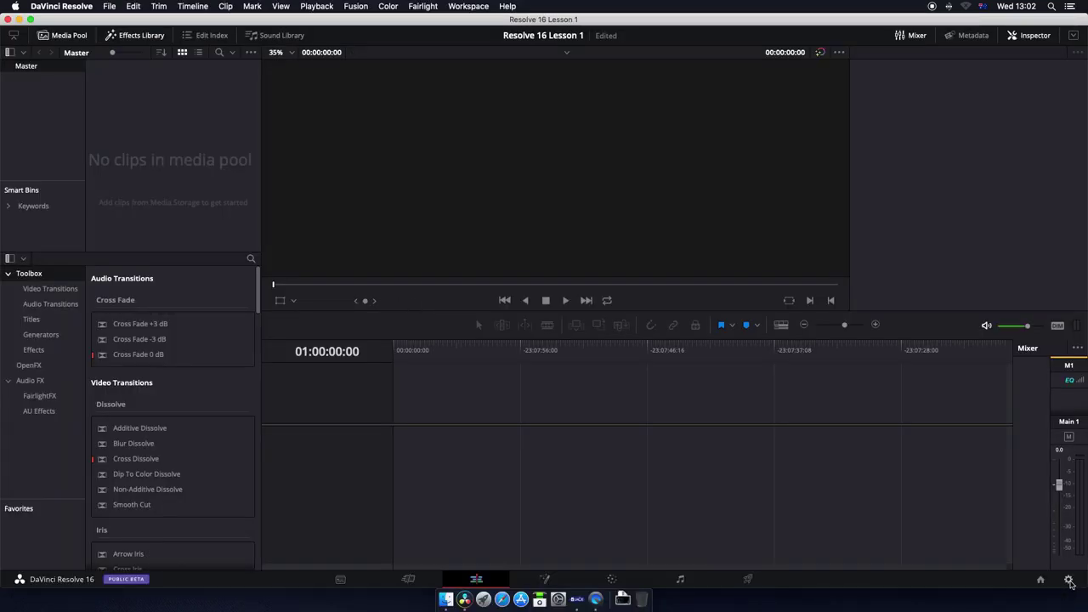
# Step: Open Project Settings and browse the video monitoring format list without changing it
pyautogui.click(1069, 580)
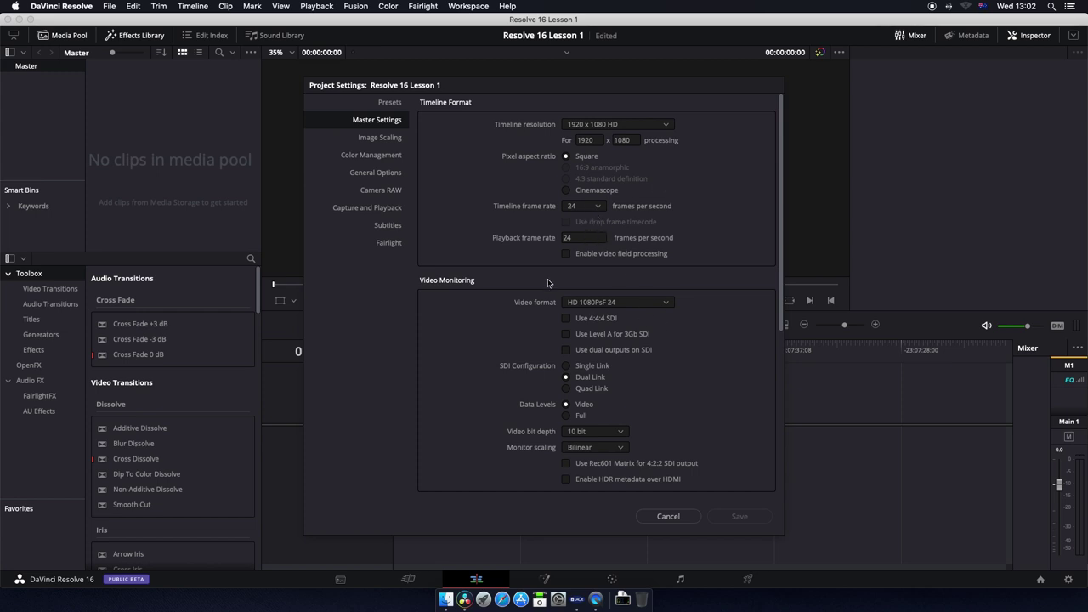
pyautogui.click(666, 303)
pyautogui.scroll(-5, 640, 338)
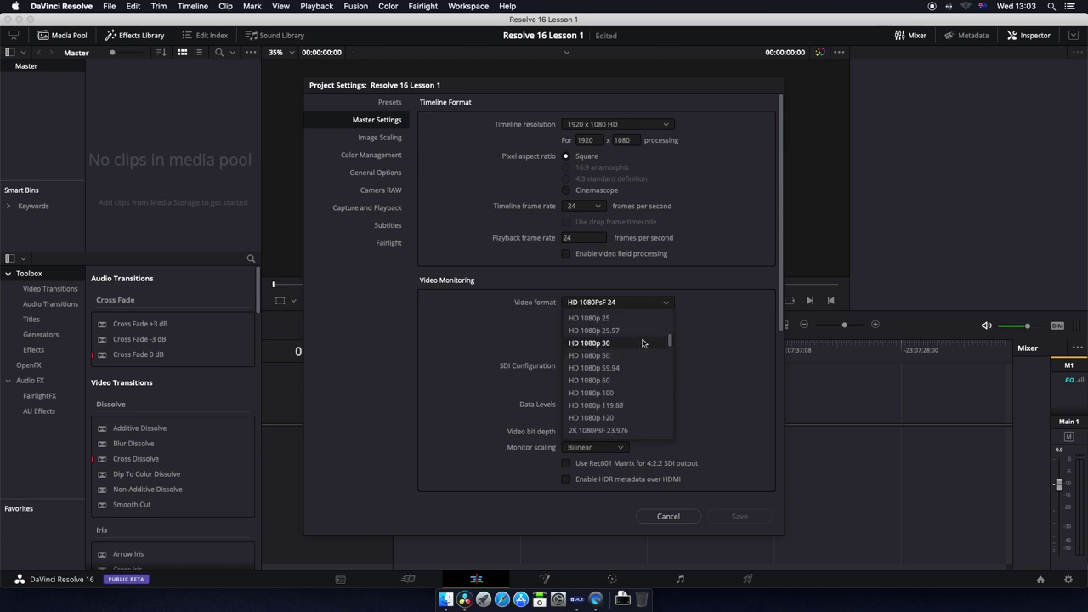
pyautogui.scroll(2, 640, 339)
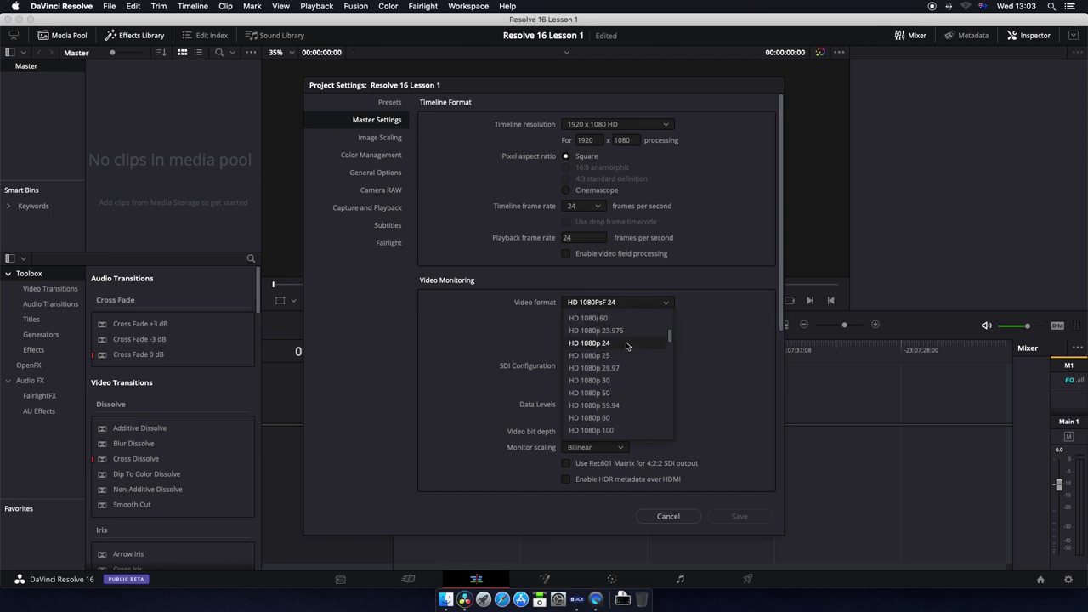
pyautogui.click(627, 343)
# Step: Set the capture and playback format to HD 1080p 25 and save the settings
pyautogui.click(367, 207)
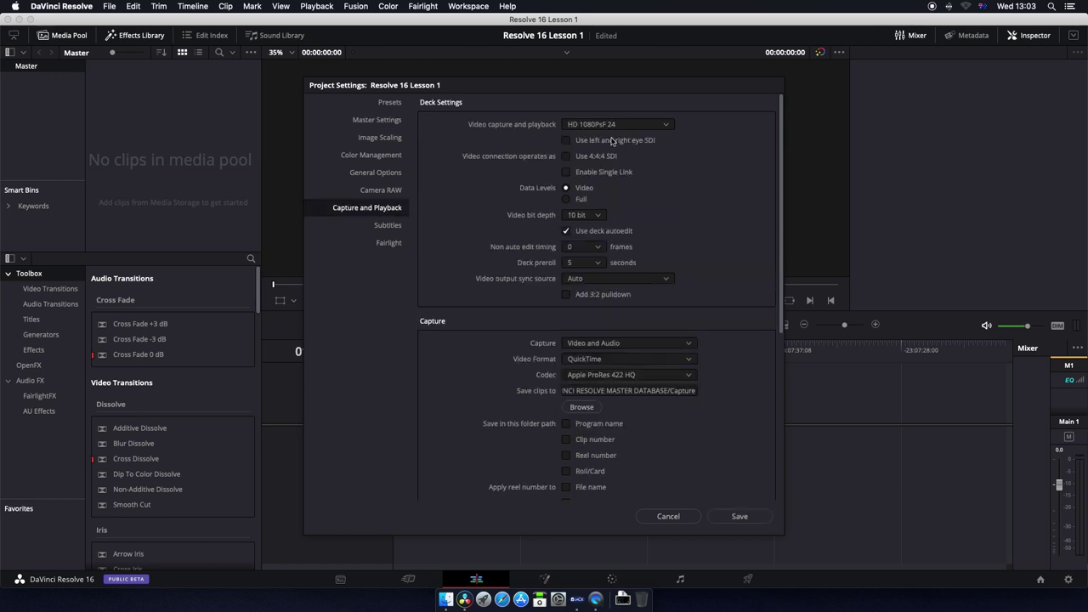
pyautogui.click(666, 124)
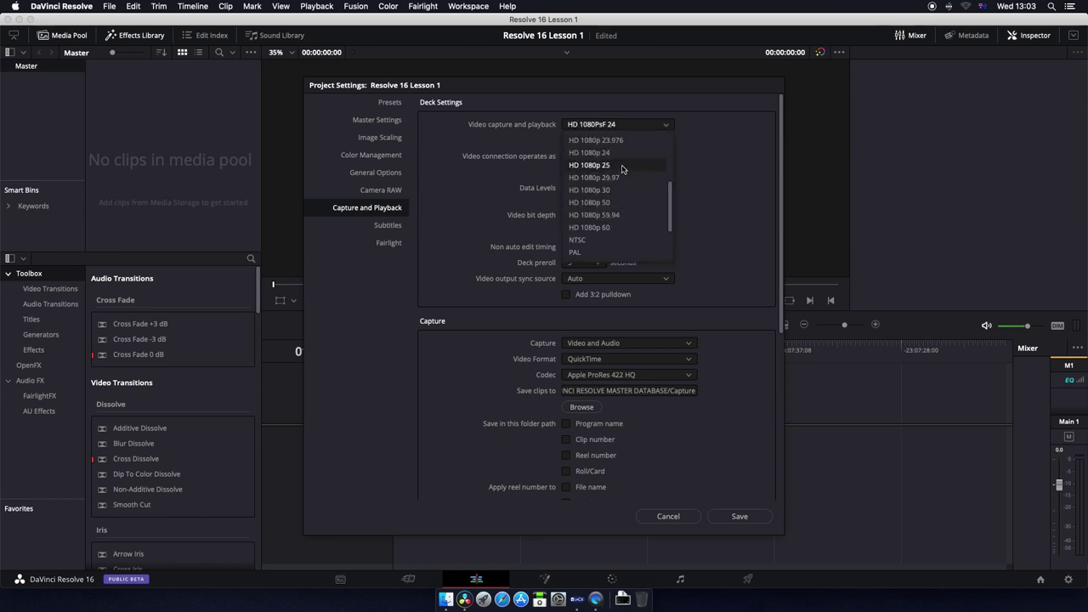
pyautogui.click(622, 165)
pyautogui.click(388, 243)
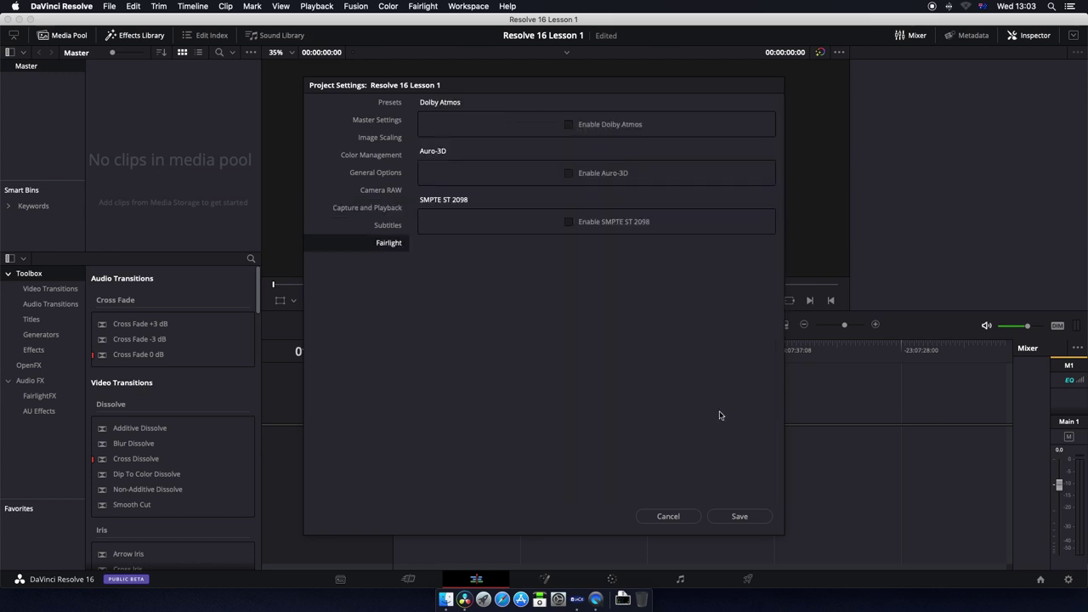
pyautogui.click(751, 519)
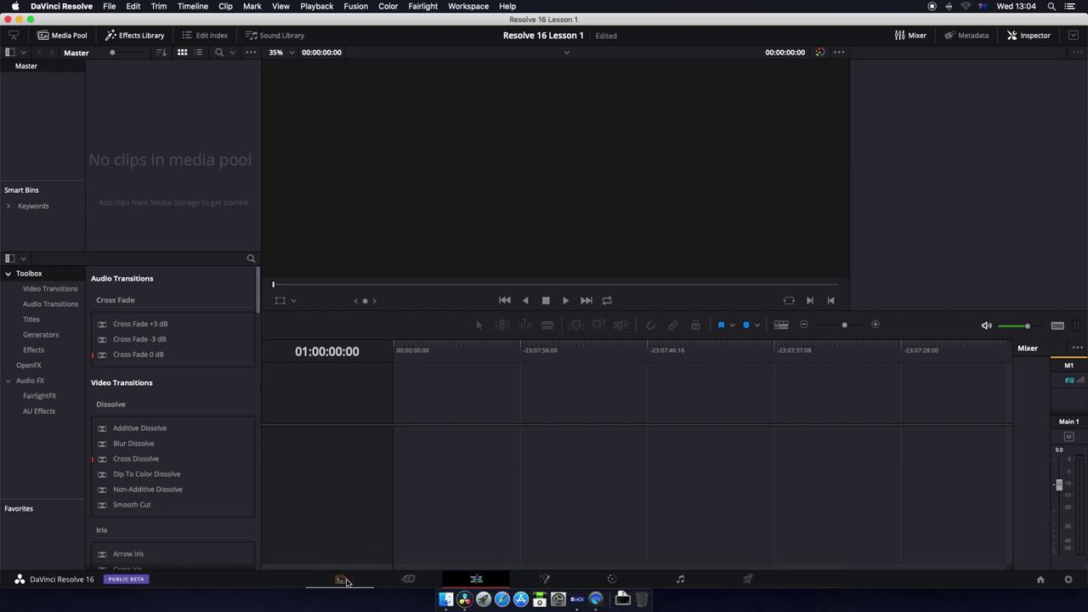
# Step: On the Media page, add clips A009C032, MVI_5650.MOV and A009C033 to the Media Pool
pyautogui.click(342, 579)
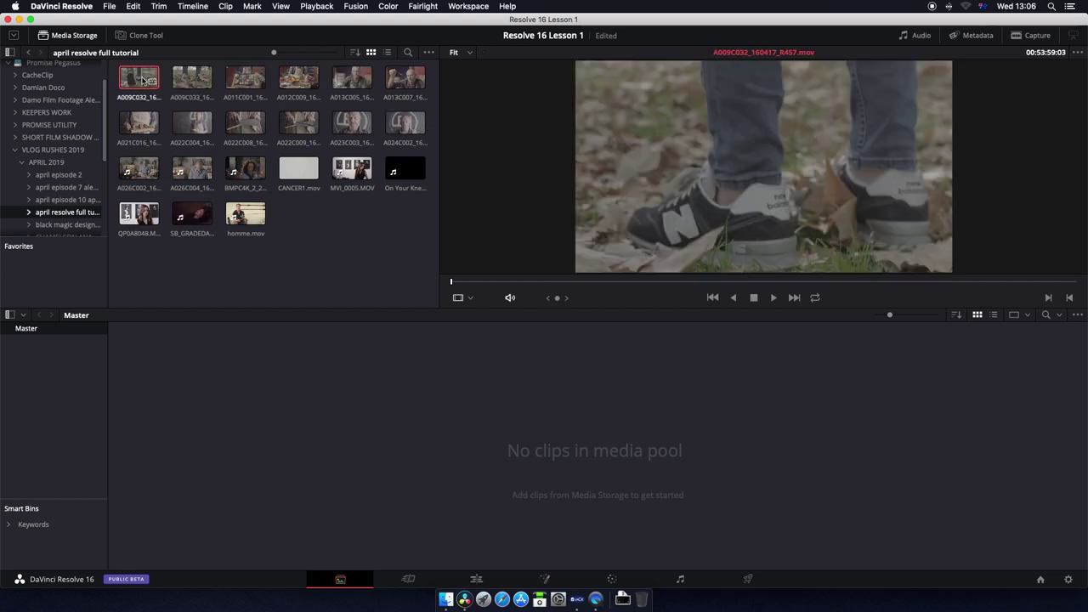
pyautogui.moveTo(140, 85); pyautogui.dragTo(231, 355)
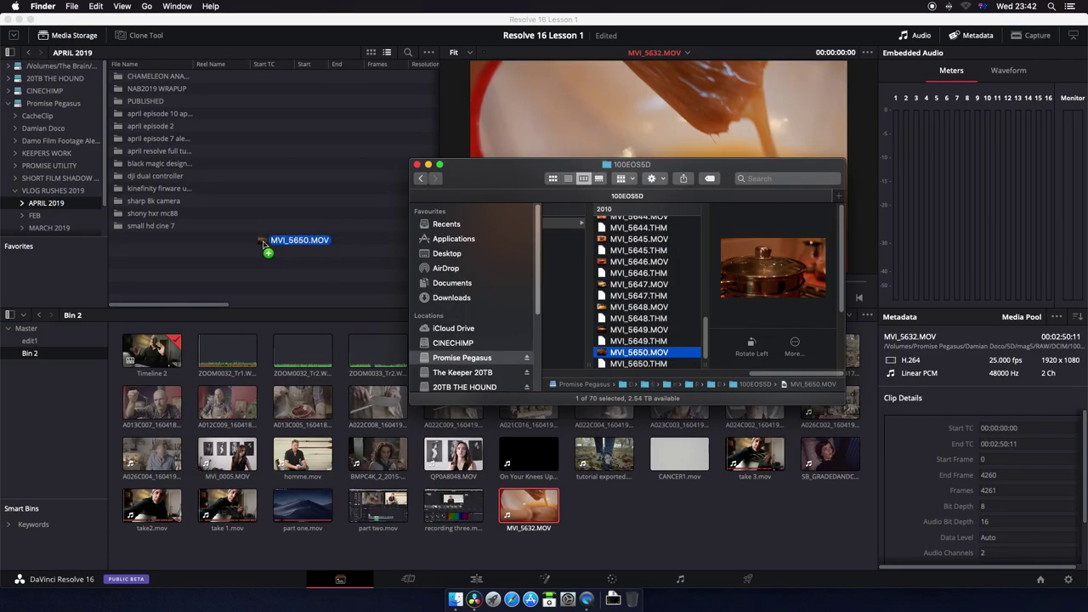
pyautogui.moveTo(264, 242); pyautogui.dragTo(605, 532)
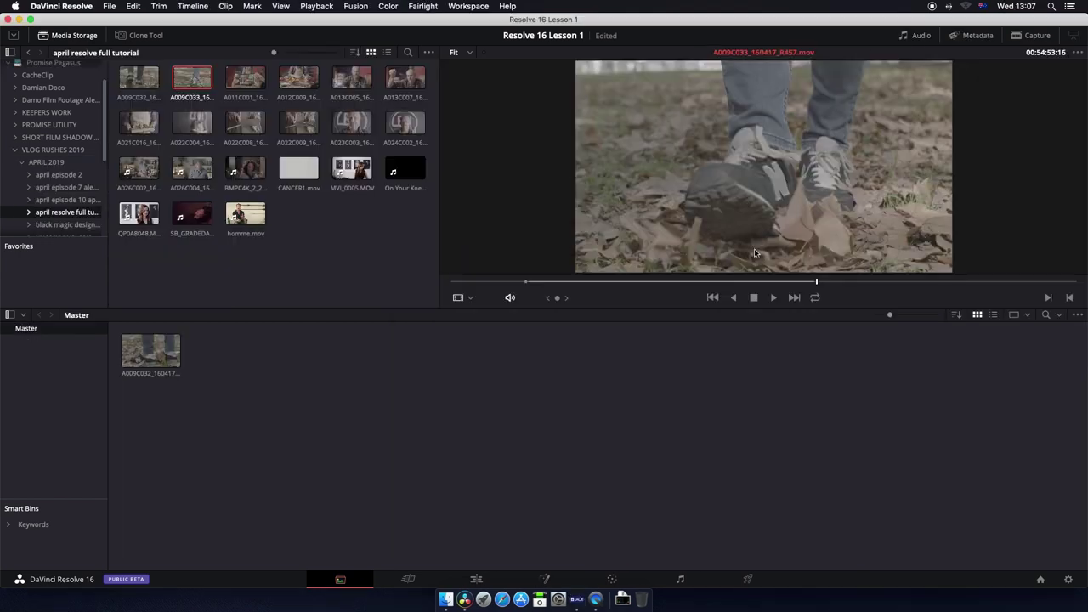
pyautogui.moveTo(755, 250); pyautogui.dragTo(537, 381)
# Step: Show the Media Pool as a list, widen the Clip Name column and create Bin 6
pyautogui.click(993, 315)
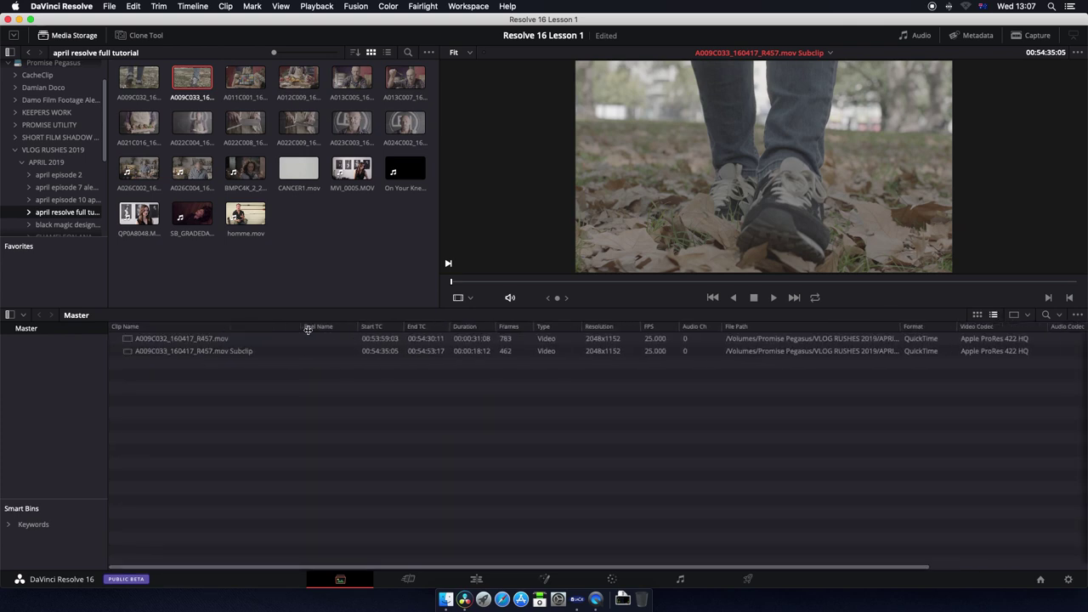
pyautogui.moveTo(312, 330); pyautogui.dragTo(323, 330)
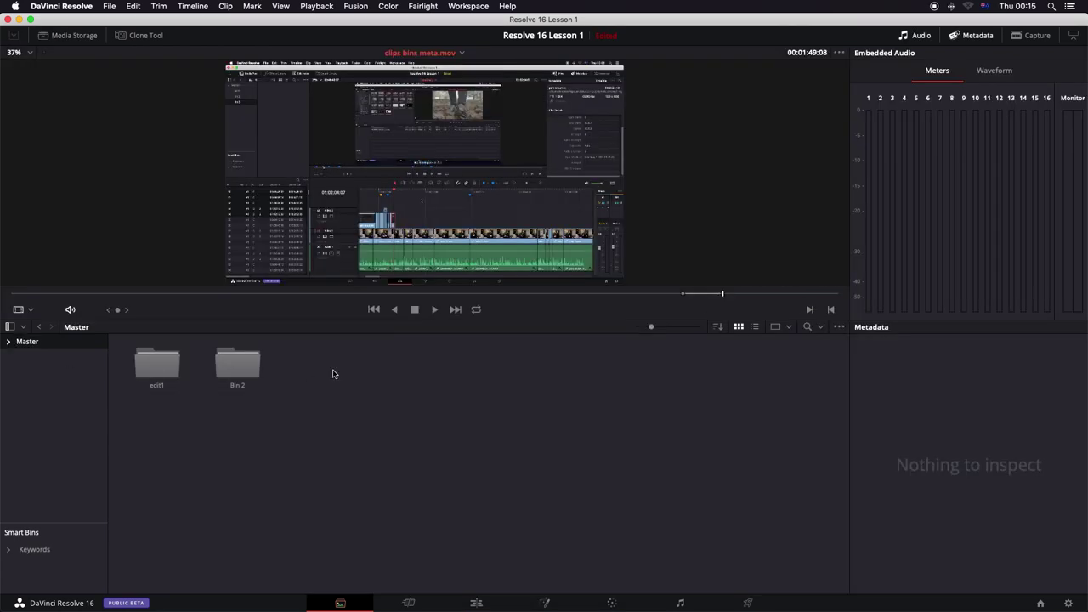
pyautogui.rightClick(340, 367)
pyautogui.click(379, 430)
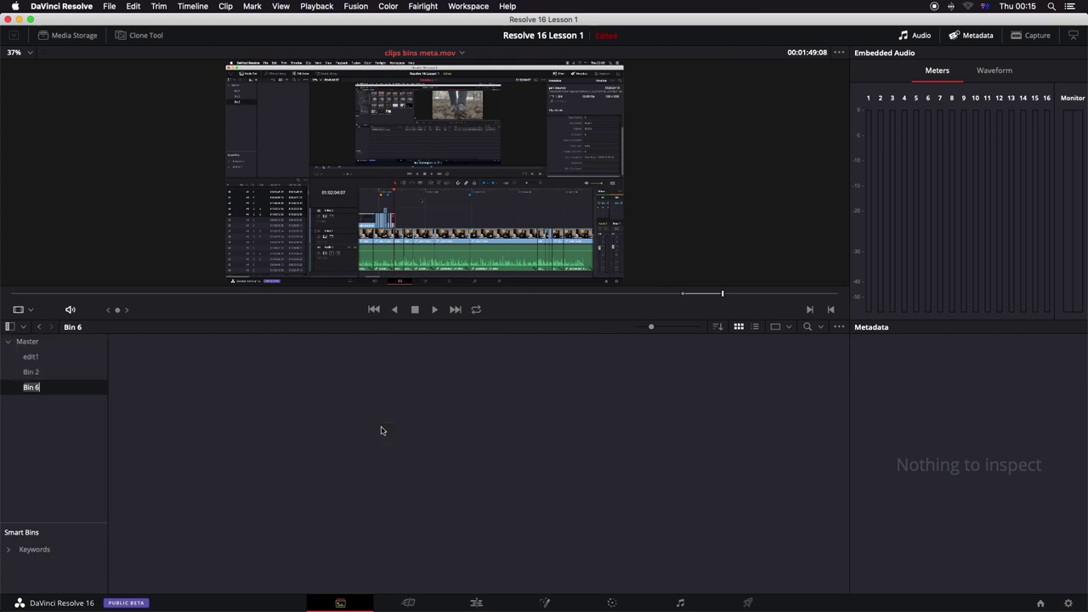
# Step: Open Bin 2, load clip A013C007 into the viewer and view its metadata
pyautogui.click(58, 342)
pyautogui.doubleClick(332, 361)
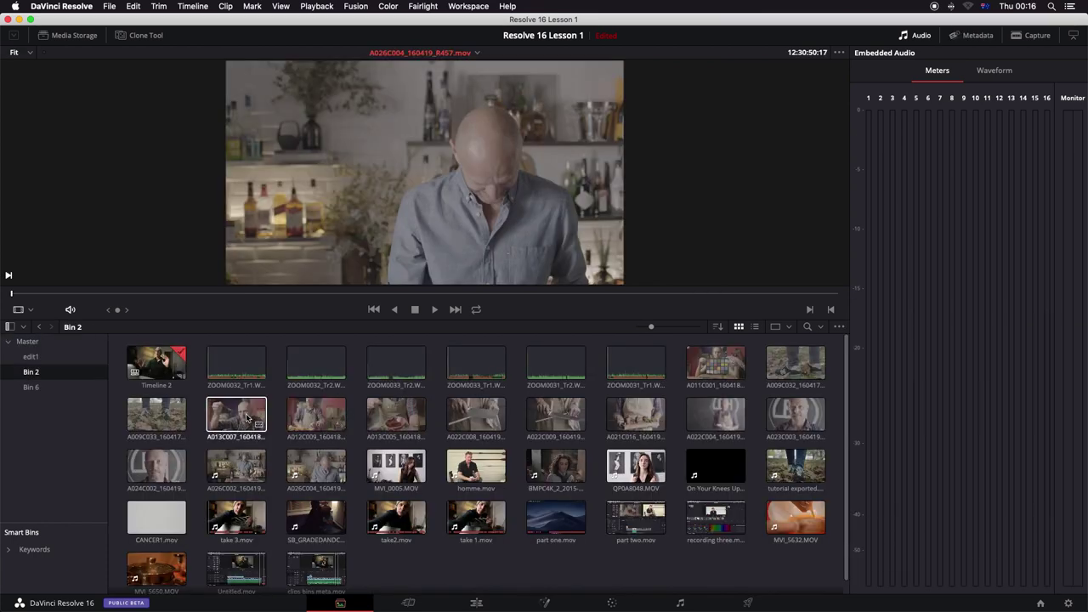
pyautogui.click(245, 418)
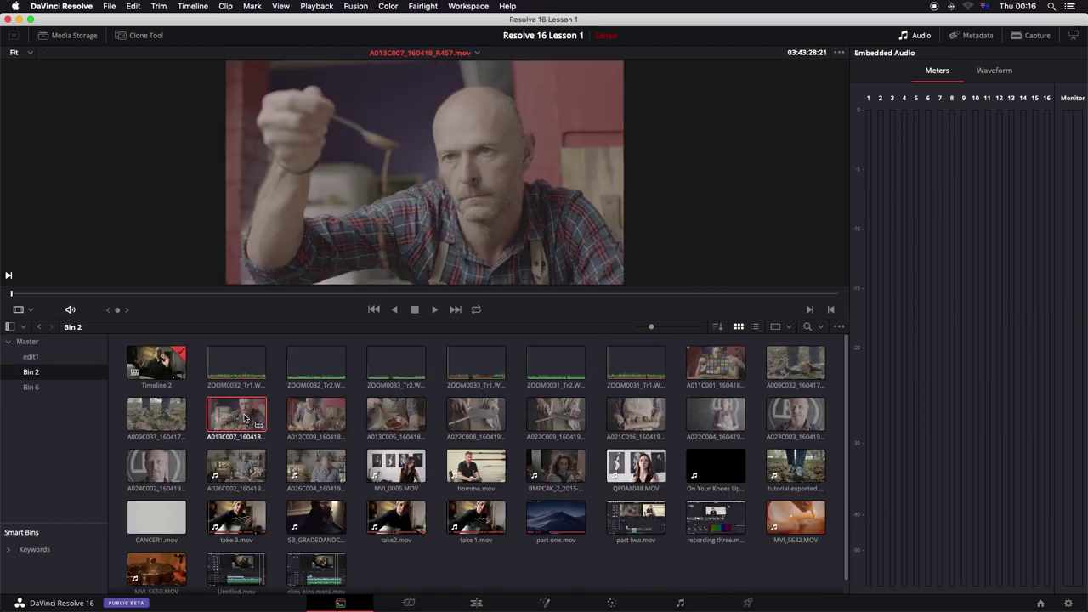
pyautogui.click(978, 36)
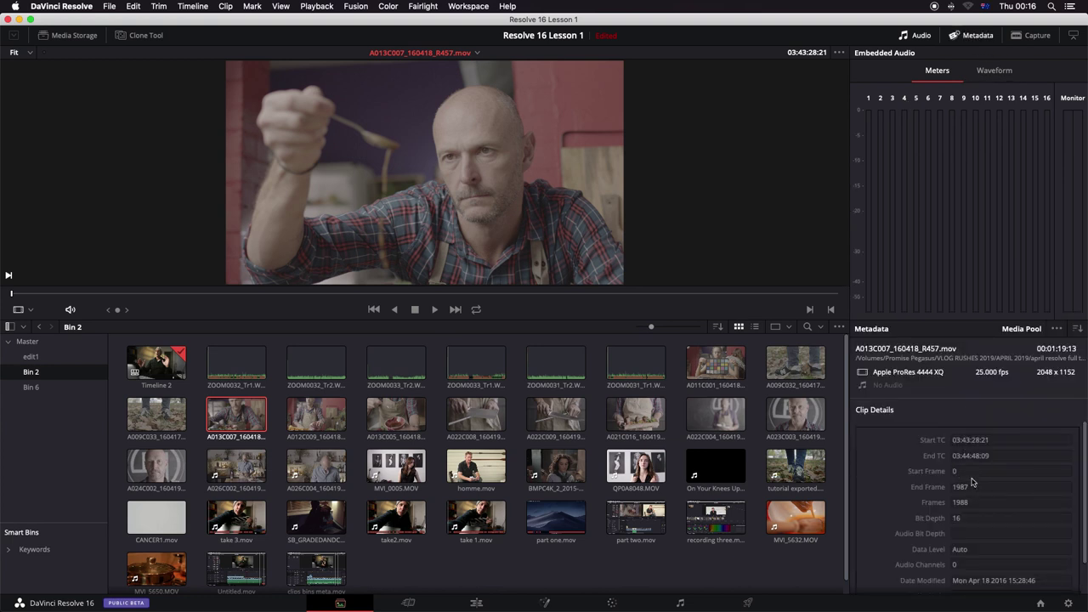
pyautogui.scroll(-2, 979, 513)
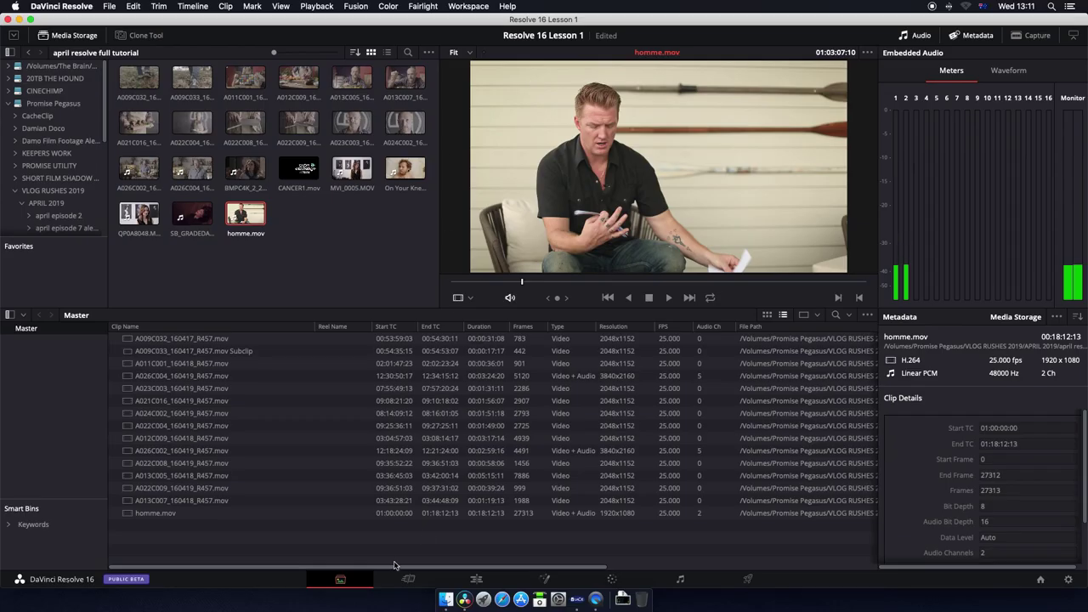
# Step: Switch to the Cut page to see the imported clips as thumbnails
pyautogui.click(409, 580)
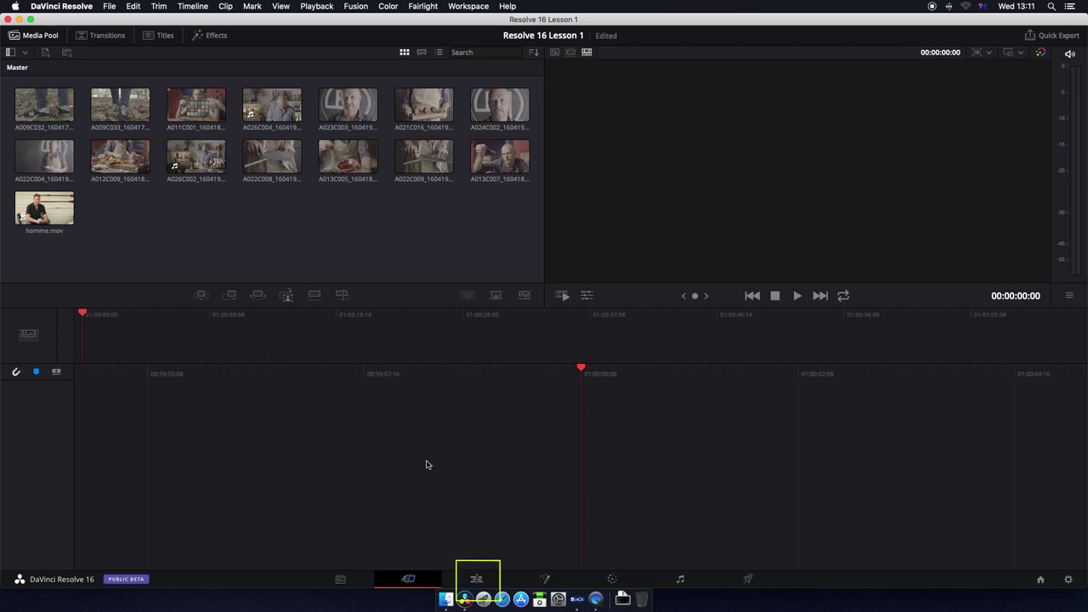
# Step: Switch to the Edit page showing Timeline 1 with its clips and lower third
pyautogui.click(476, 580)
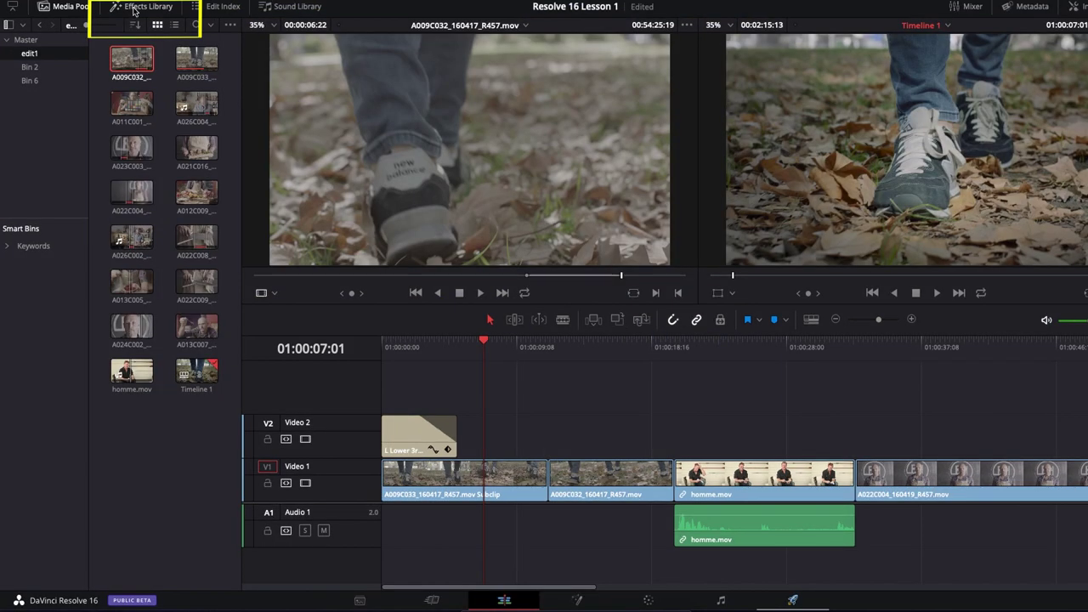
# Step: Show the Effects Library and the Inspector's composite and transform settings, then restore dual viewers
pyautogui.click(133, 11)
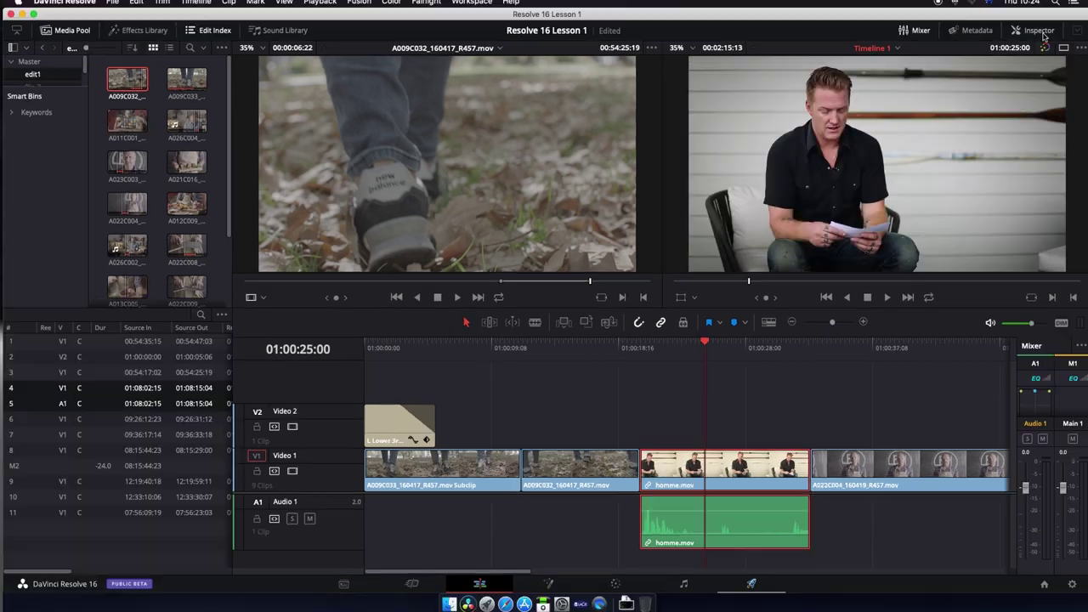
pyautogui.click(1041, 32)
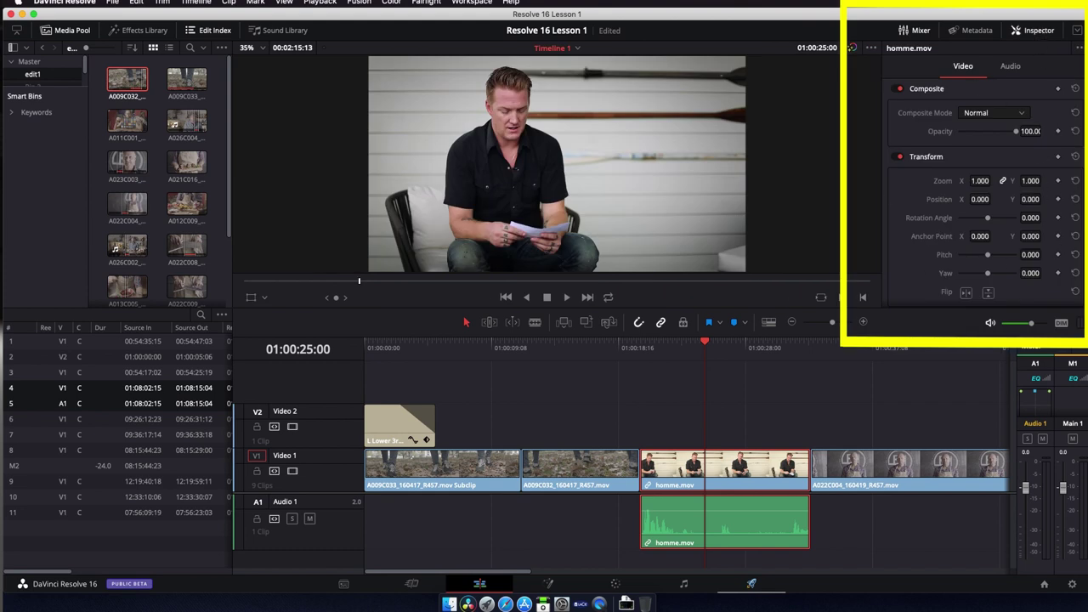
pyautogui.scroll(-3, 984, 193)
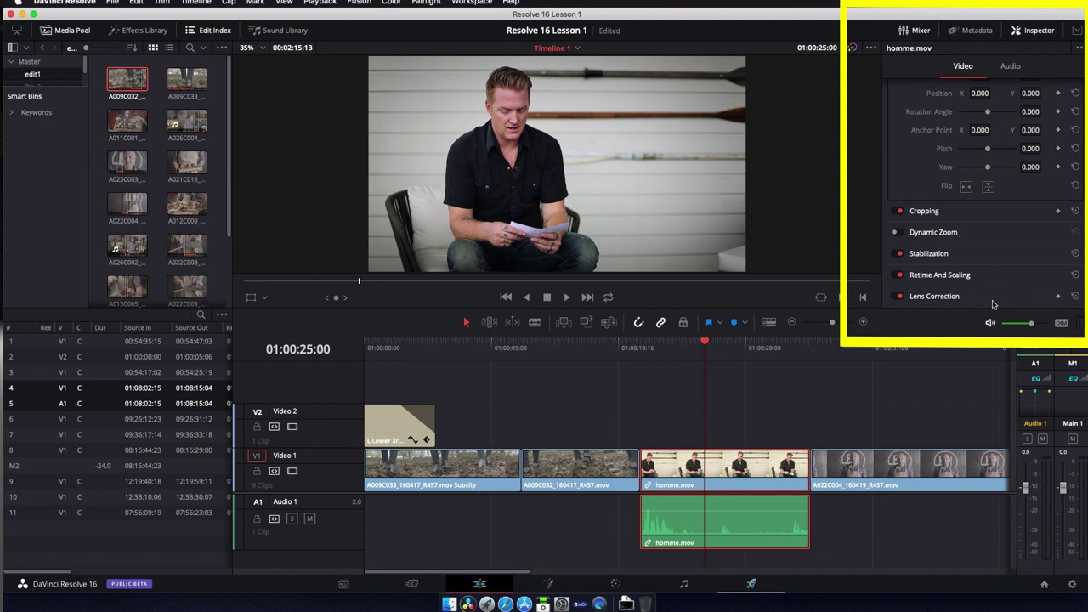
pyautogui.click(1029, 31)
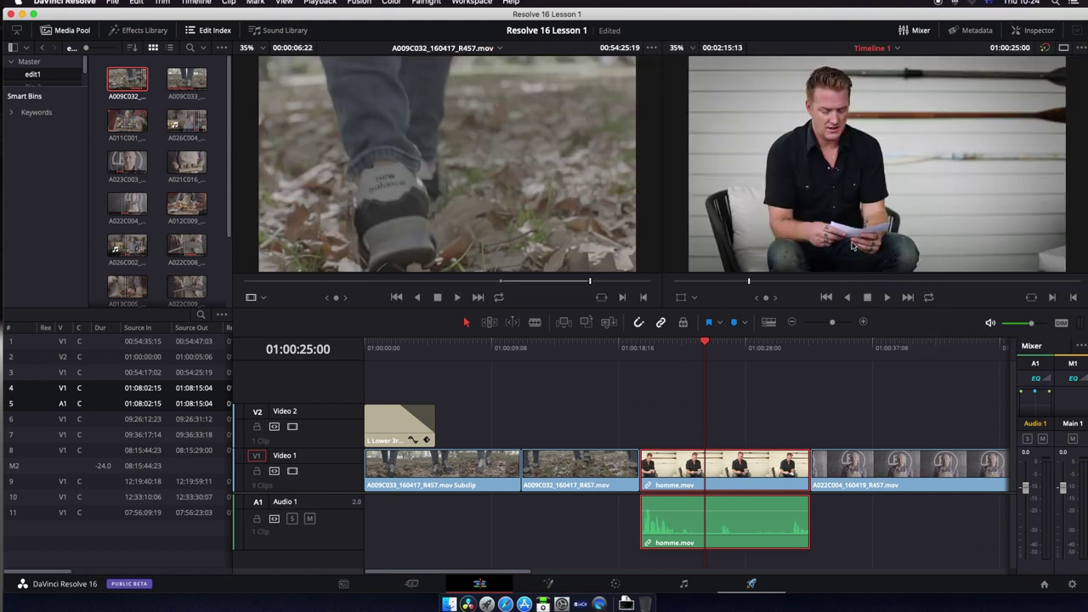
# Step: Try the on-screen Transform and Crop controls on the interview image, restoring its original framing
pyautogui.click(695, 299)
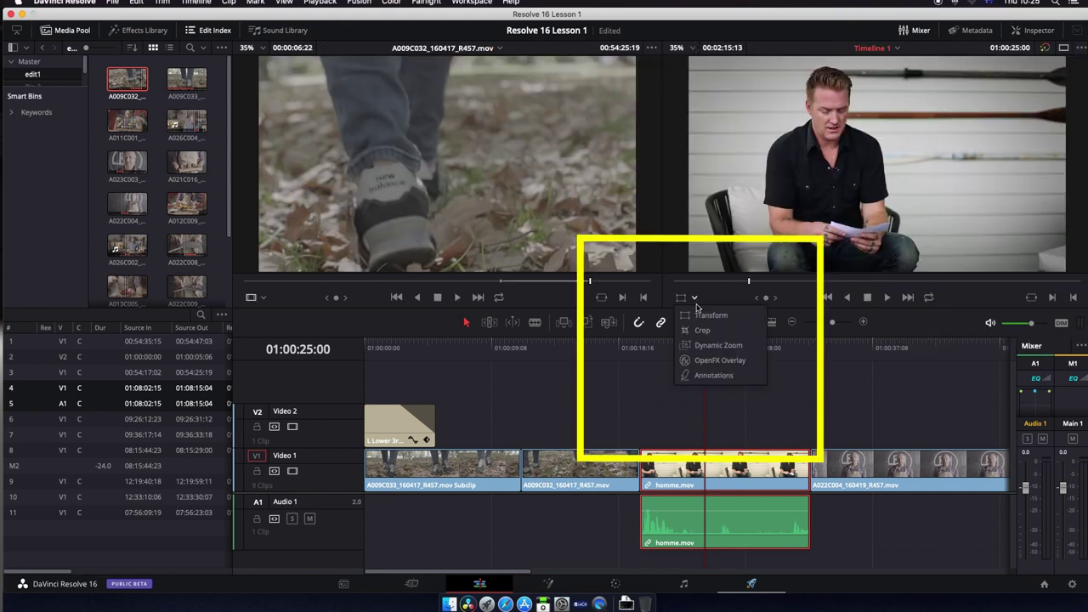
pyautogui.click(710, 314)
pyautogui.moveTo(716, 257); pyautogui.dragTo(681, 276)
pyautogui.click(681, 298)
pyautogui.click(710, 329)
pyautogui.moveTo(688, 161); pyautogui.dragTo(685, 215)
pyautogui.moveTo(878, 274)
pyautogui.mouseDown()
pyautogui.moveTo(876, 227)
pyautogui.moveTo(878, 272)
pyautogui.mouseUp()
# Step: Apply a Dynamic Zoom shifted up and left, then play back the move
pyautogui.click(681, 298)
pyautogui.click(714, 343)
pyautogui.moveTo(748, 223); pyautogui.dragTo(720, 192)
pyautogui.click(677, 349)
pyautogui.click(643, 348)
pyautogui.press('space')
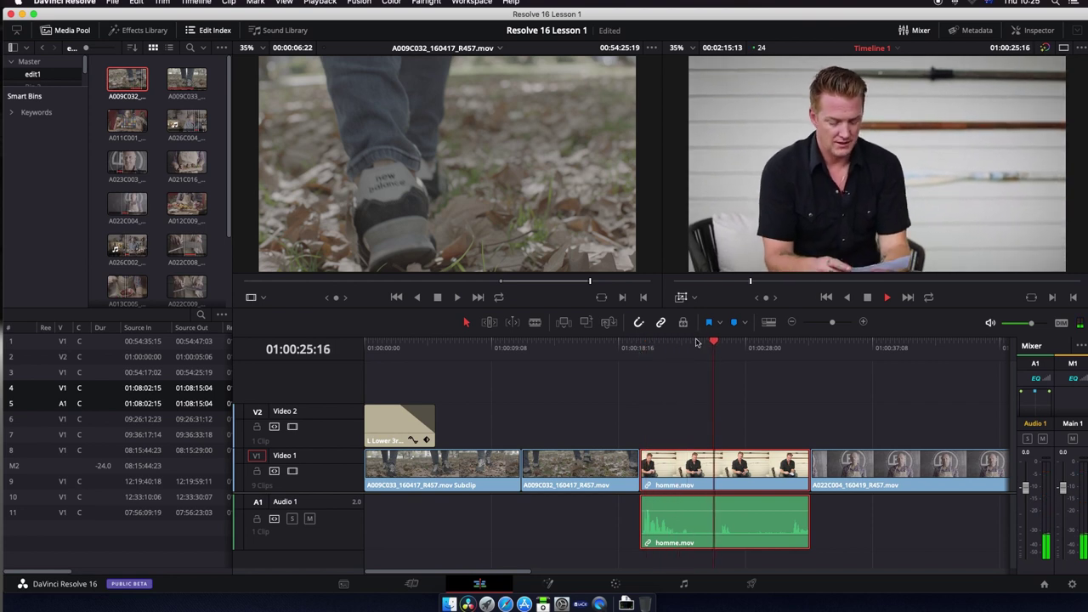
pyautogui.press('space')
pyautogui.click(696, 299)
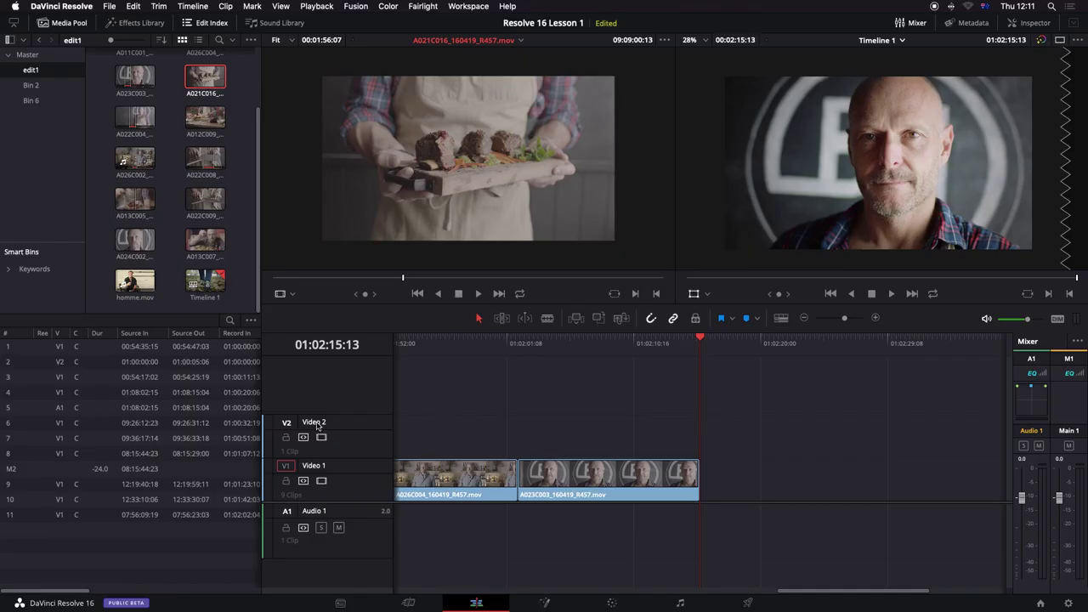
# Step: Load homme.mov into the source viewer, play it and place it on the timeline
pyautogui.click(135, 281)
pyautogui.click(478, 293)
pyautogui.moveTo(136, 287); pyautogui.dragTo(706, 478)
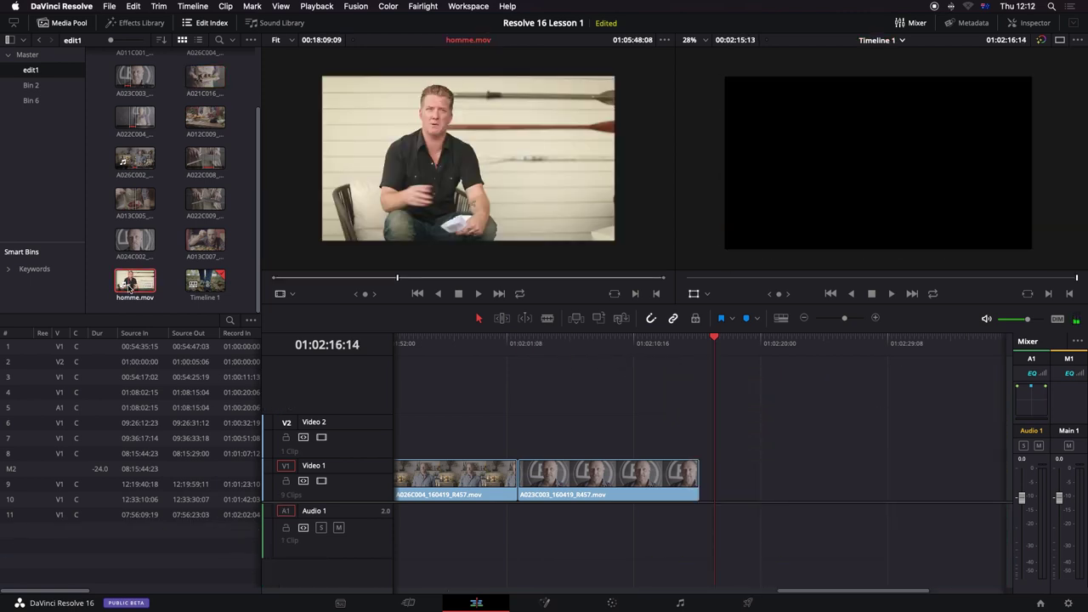
# Step: Mark In and Out points on homme.mov for a 00:00:10:14 range
pyautogui.click(285, 277)
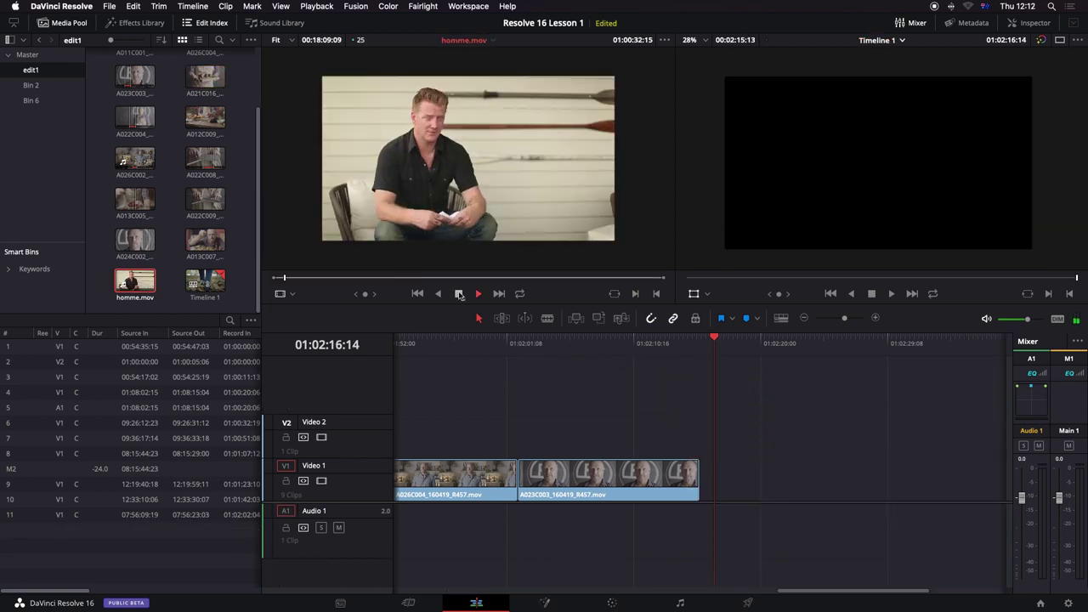
pyautogui.moveTo(286, 284); pyautogui.dragTo(449, 284)
pyautogui.press('i')
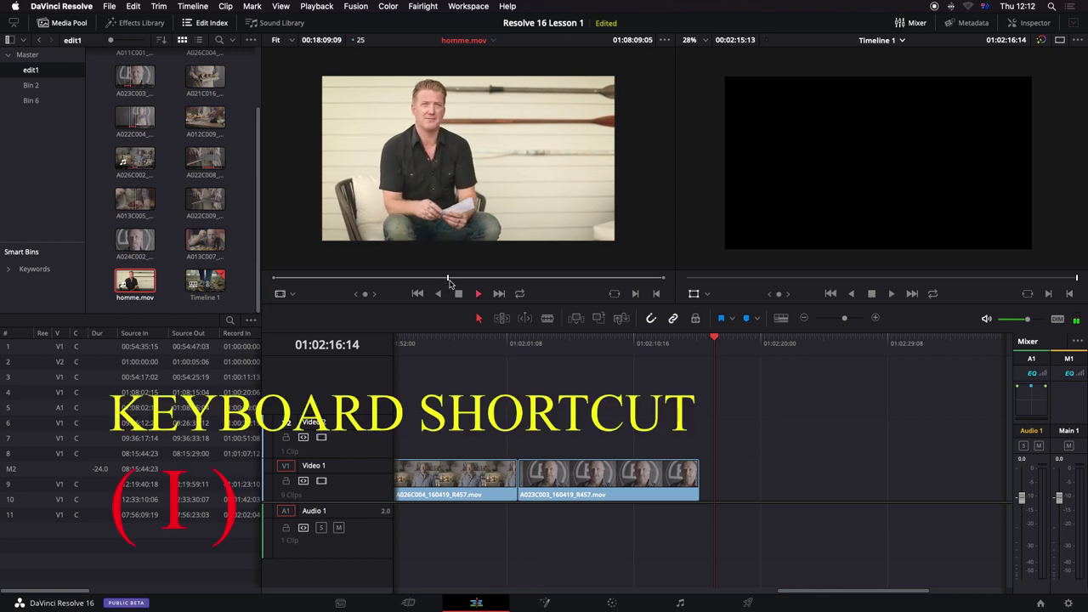
pyautogui.press('space')
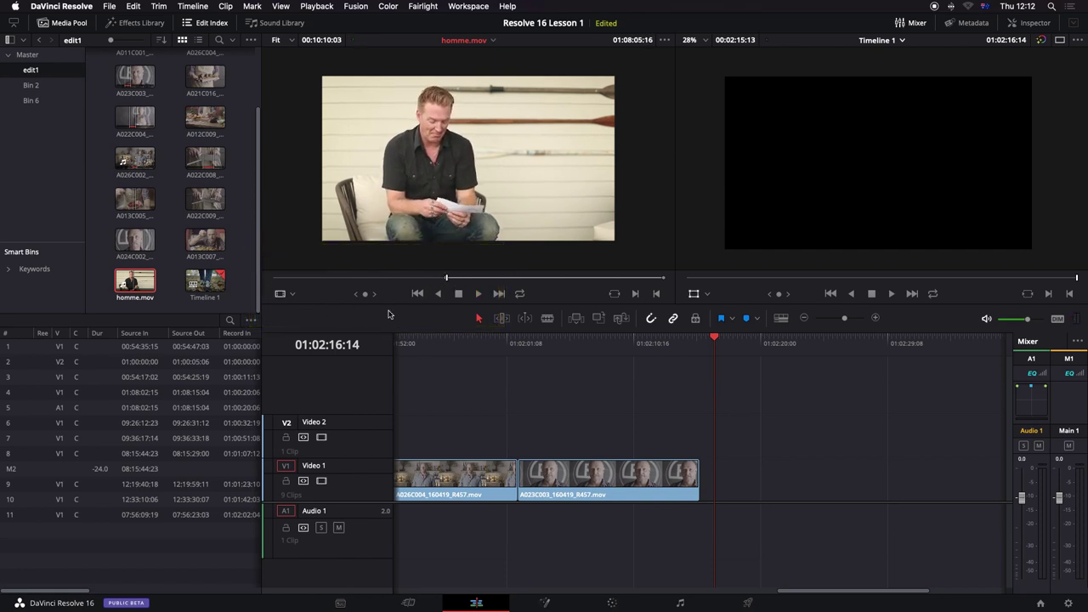
pyautogui.press('o')
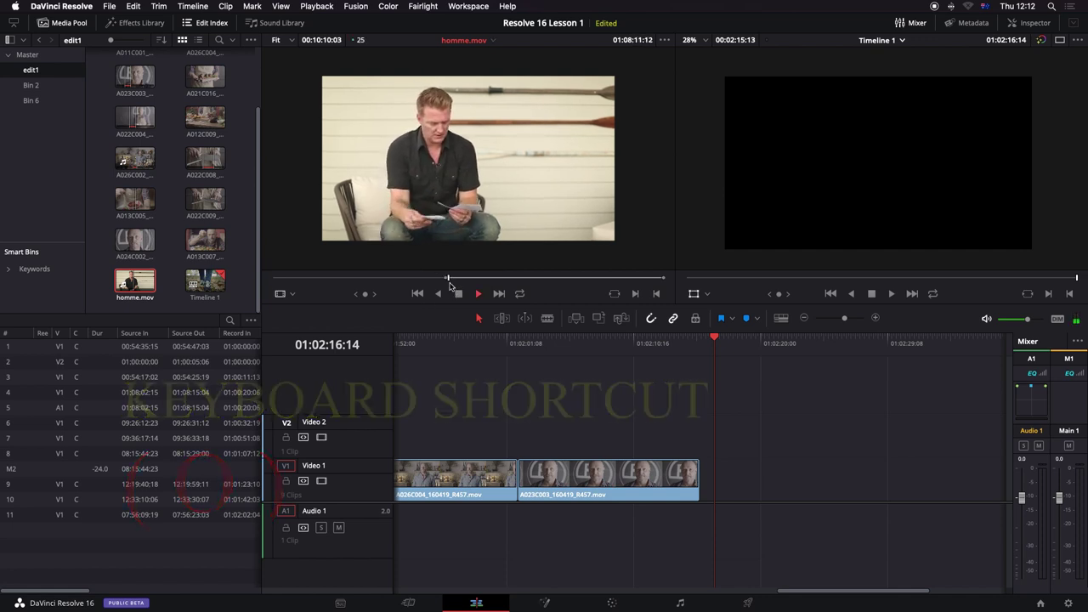
pyautogui.press('o')
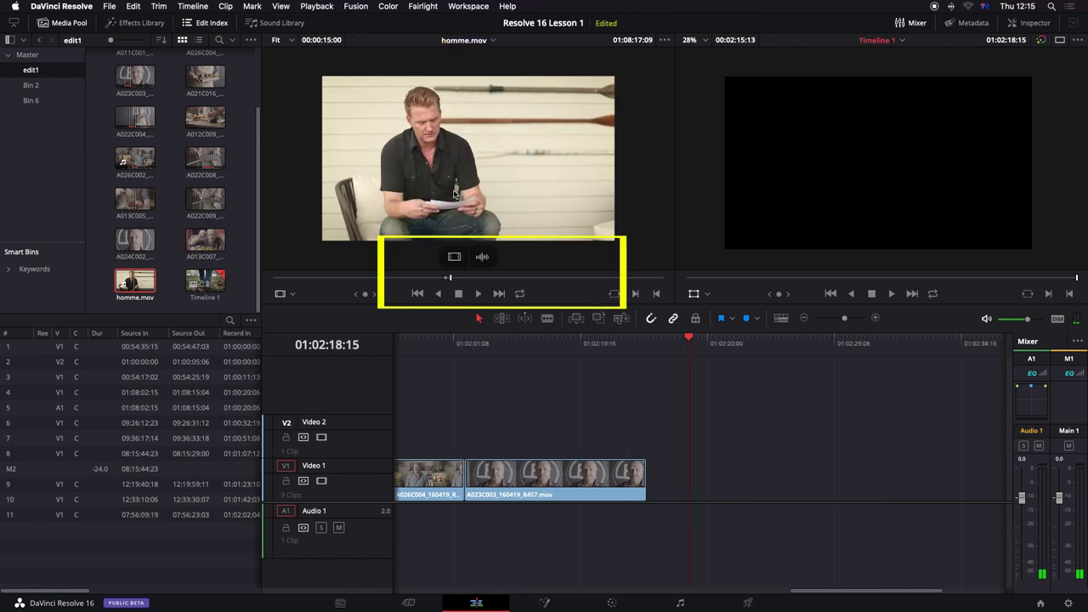
# Step: Append homme.mov's video and audio after A023C003 on V1/A1, then play back the edit
pyautogui.moveTo(468, 162); pyautogui.dragTo(655, 481)
pyautogui.moveTo(688, 342)
pyautogui.mouseDown()
pyautogui.moveTo(657, 354)
pyautogui.moveTo(684, 355)
pyautogui.mouseUp()
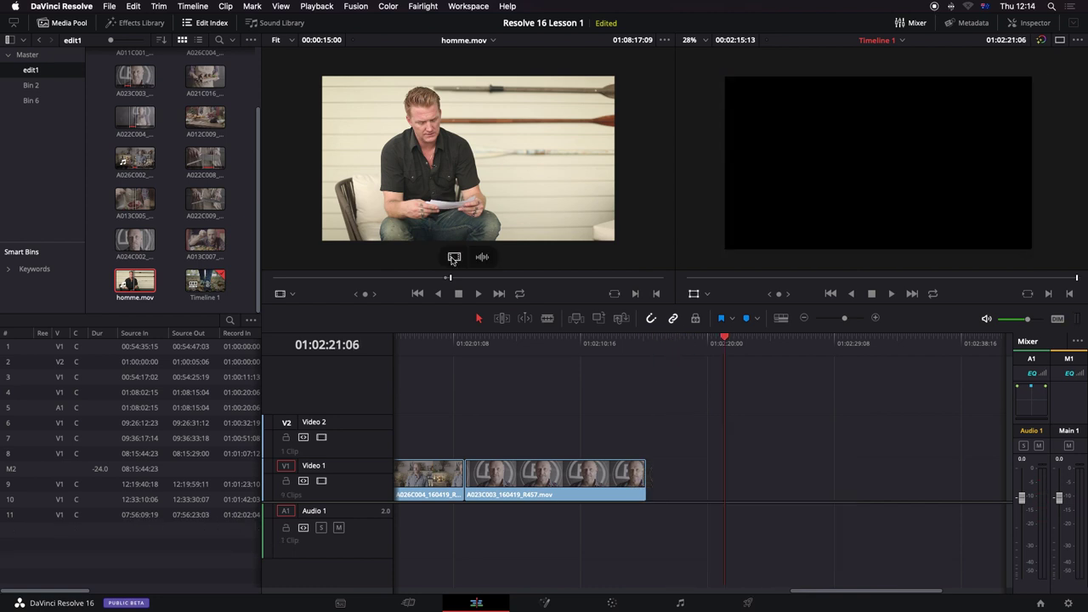
pyautogui.moveTo(453, 259); pyautogui.dragTo(651, 491)
pyautogui.hotkey('ctrl', 'z')
pyautogui.moveTo(482, 256); pyautogui.dragTo(648, 515)
pyautogui.click(650, 343)
pyautogui.press('space')
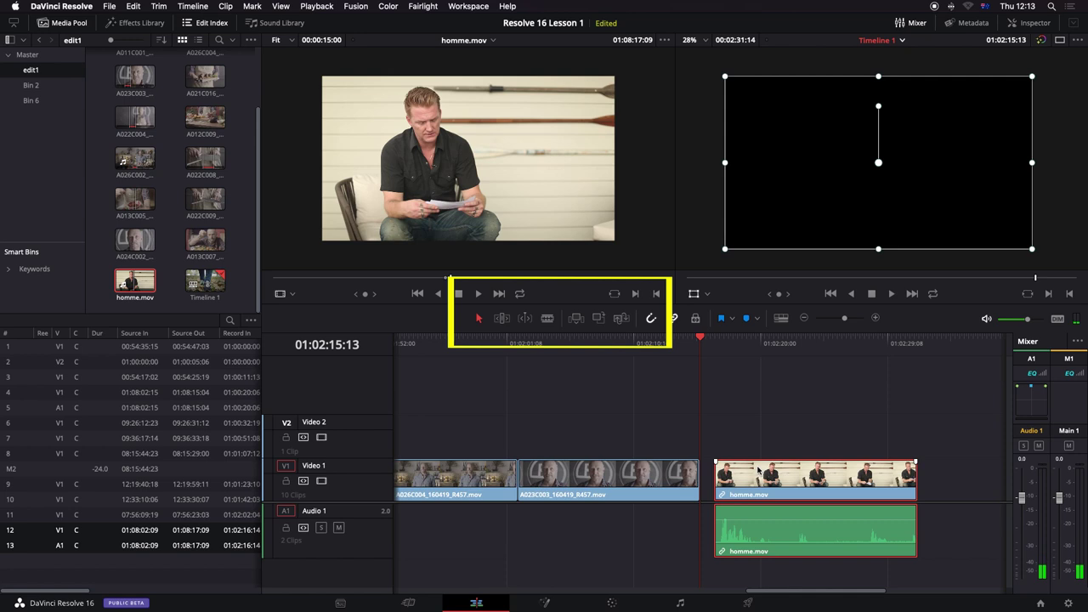
# Step: Delete the appended homme.mov clip and insert it at the playhead instead
pyautogui.press('BackSpace')
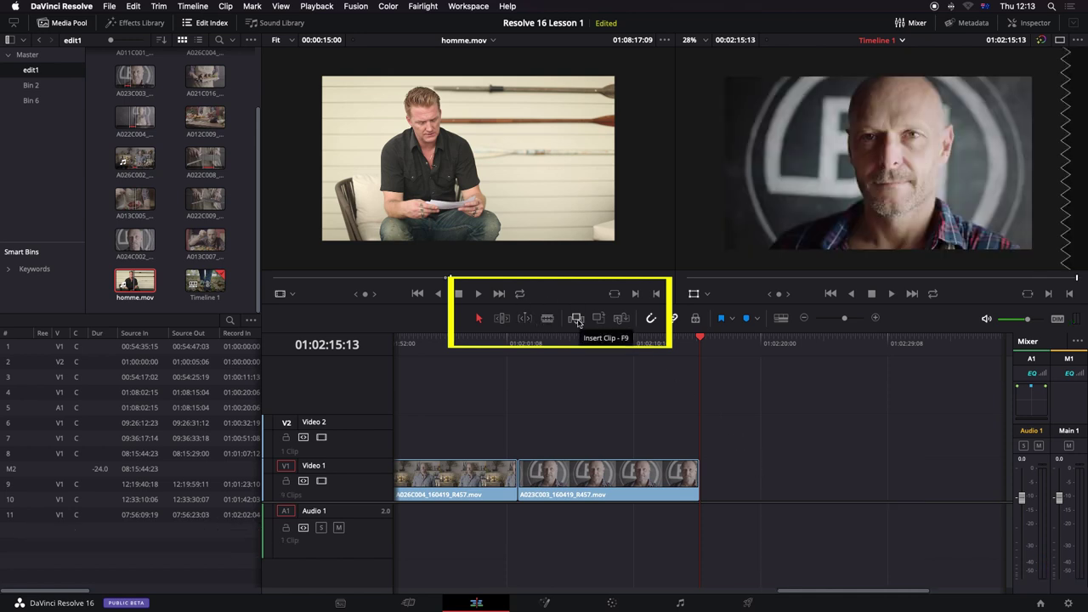
pyautogui.click(576, 319)
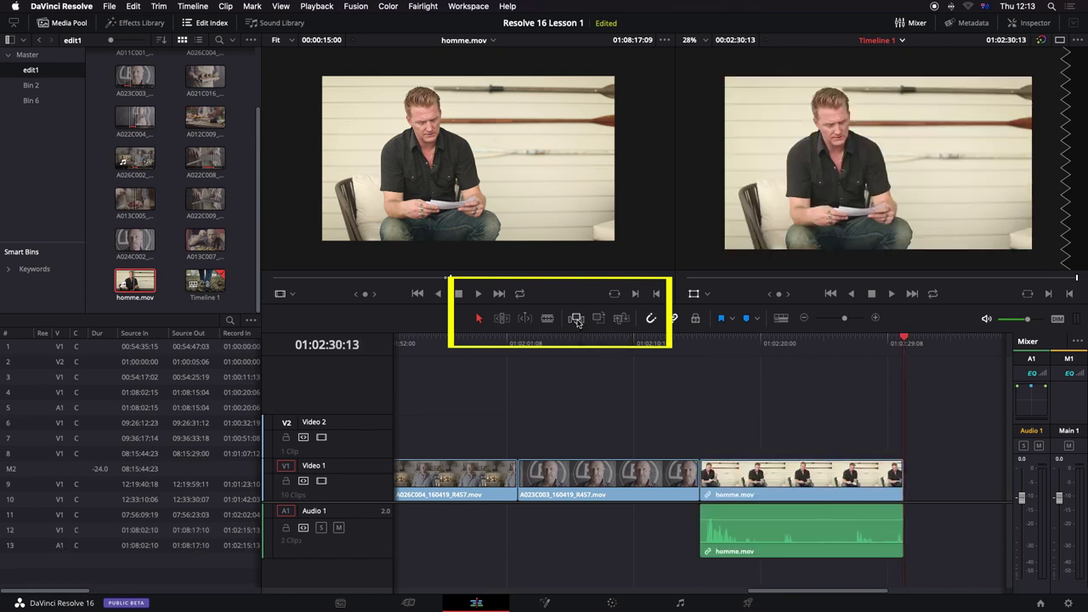
pyautogui.press('Up')
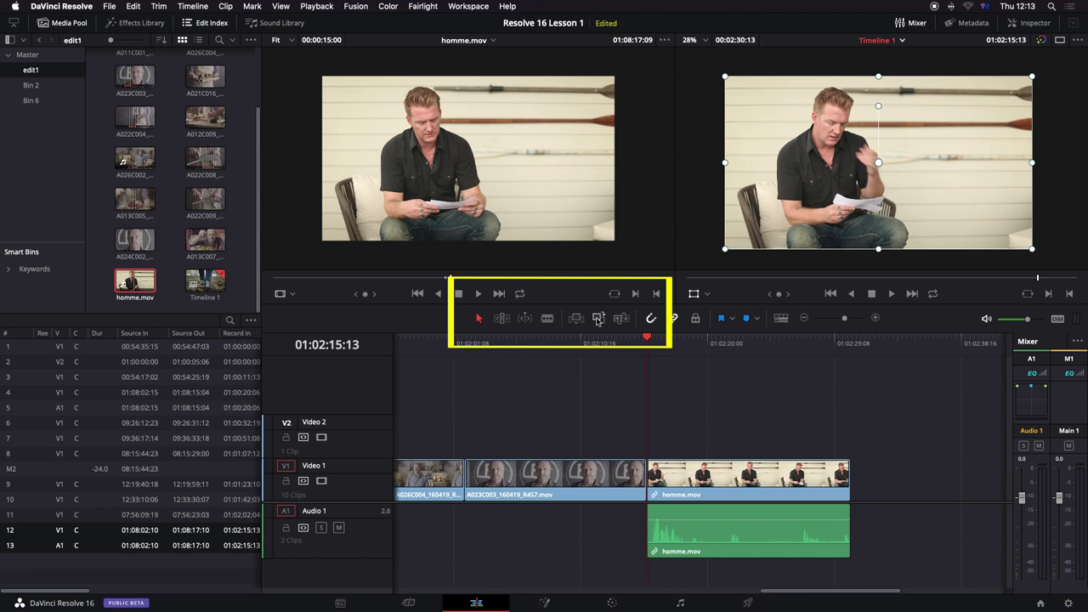
pyautogui.click(598, 319)
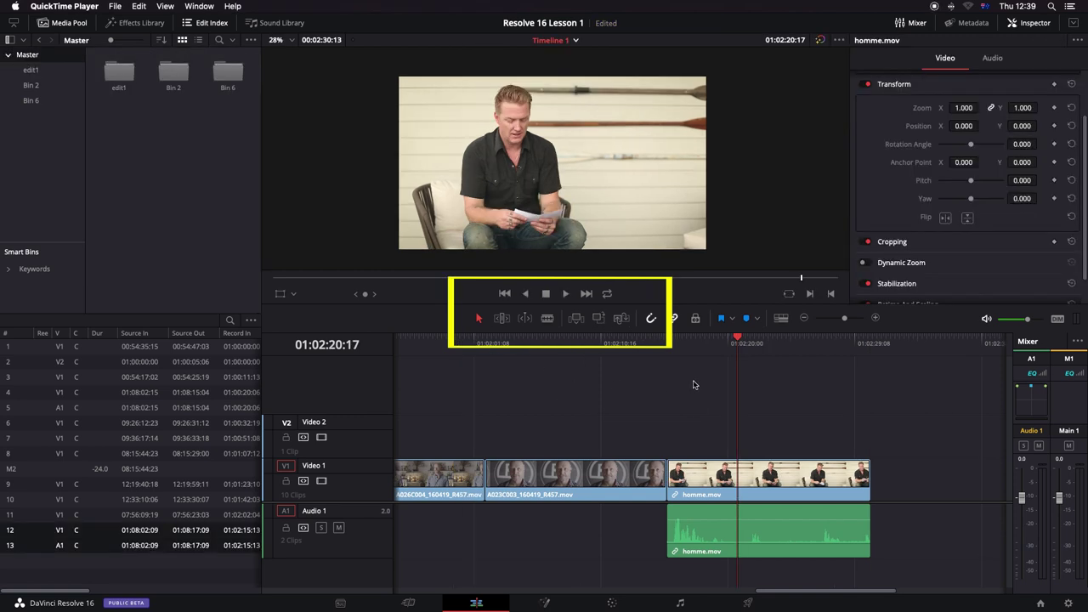
# Step: Blade homme.mov at 01:02:20:17 and move the right piece later, leaving a gap
pyautogui.click(549, 319)
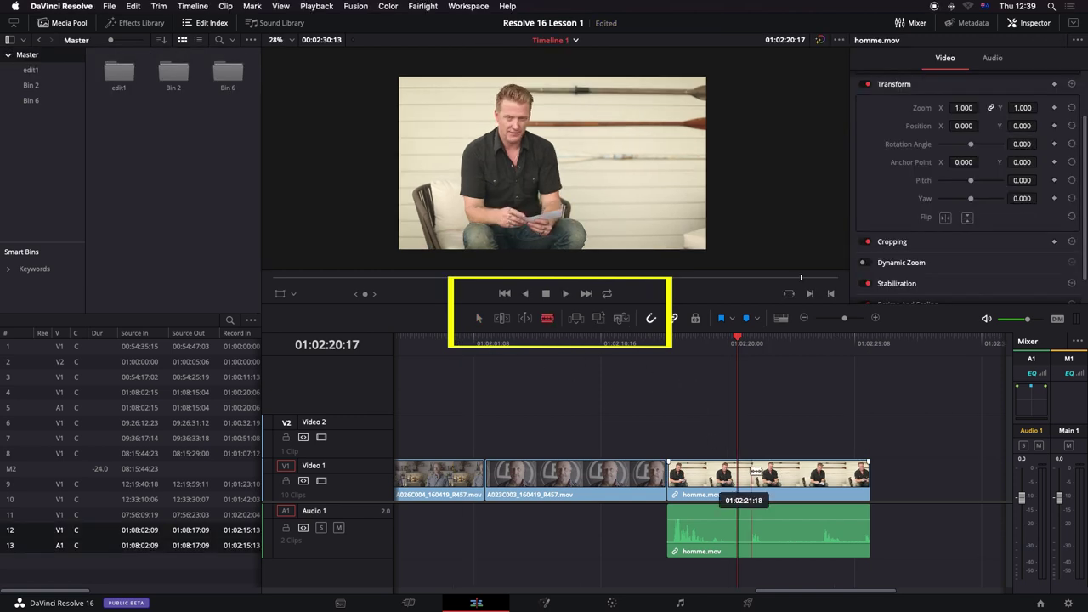
pyautogui.click(743, 475)
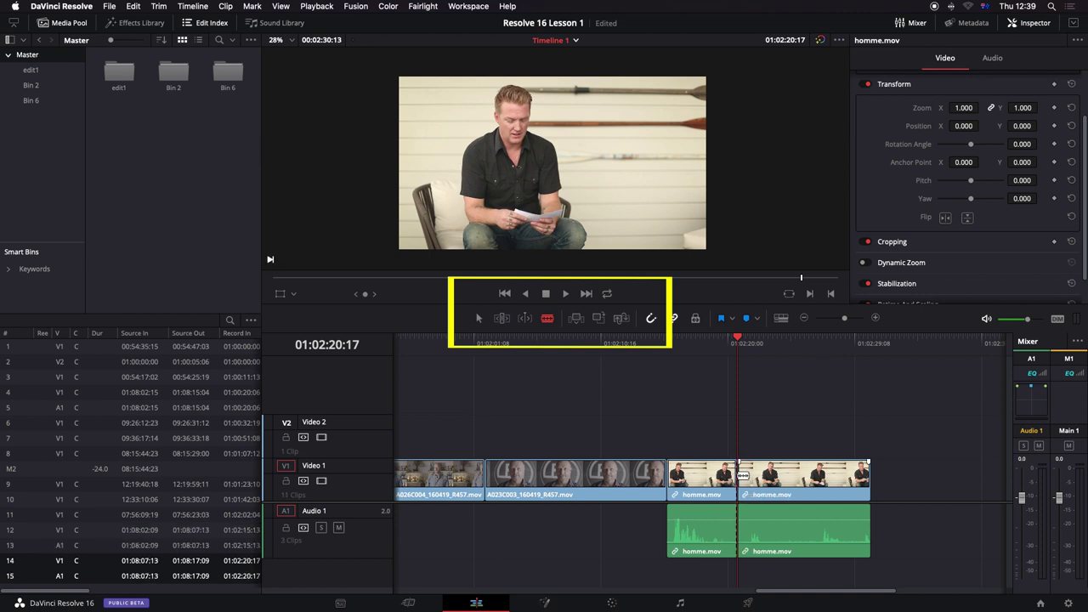
pyautogui.press('a')
pyautogui.click(766, 484)
pyautogui.moveTo(765, 485); pyautogui.dragTo(805, 485)
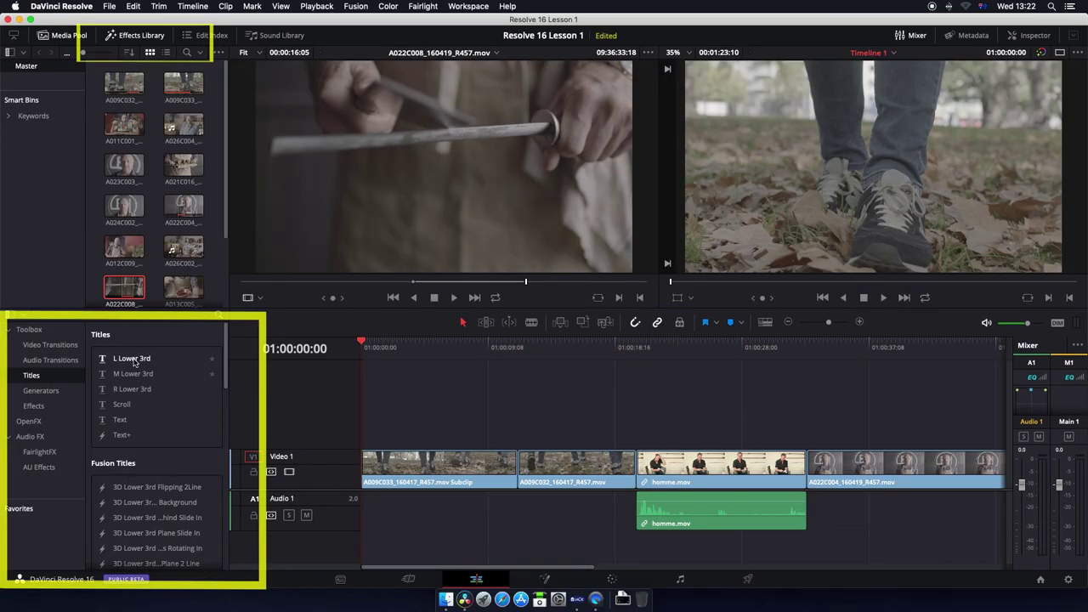
# Step: Place an L Lower 3rd title on Video 2 at the timeline start and open its settings
pyautogui.moveTo(129, 361)
pyautogui.mouseDown()
pyautogui.moveTo(369, 422)
pyautogui.moveTo(368, 437)
pyautogui.mouseUp()
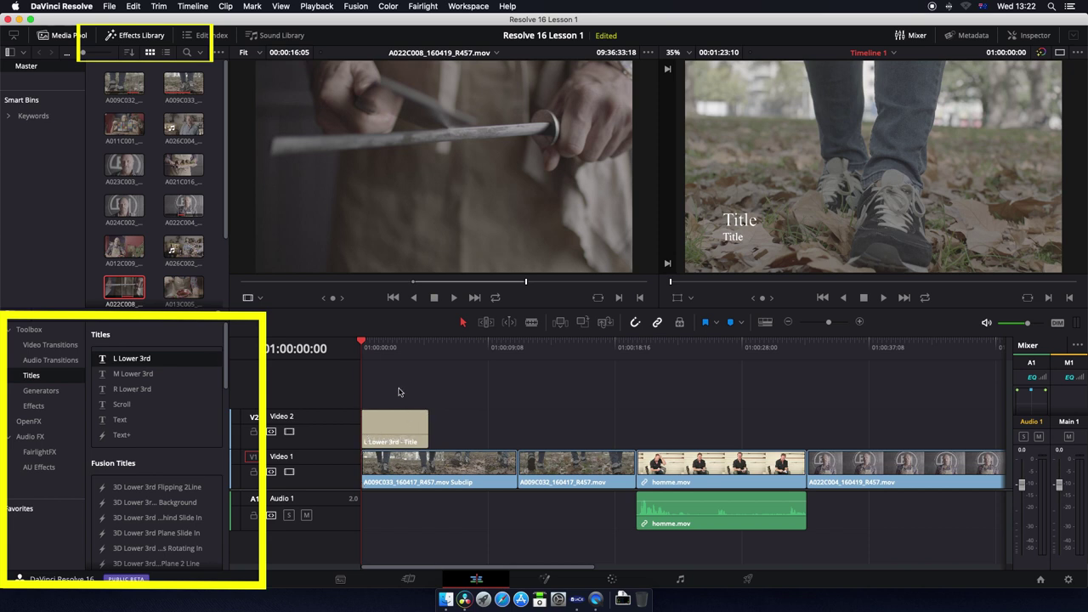
pyautogui.moveTo(364, 341)
pyautogui.mouseDown()
pyautogui.moveTo(396, 343)
pyautogui.moveTo(364, 342)
pyautogui.mouseUp()
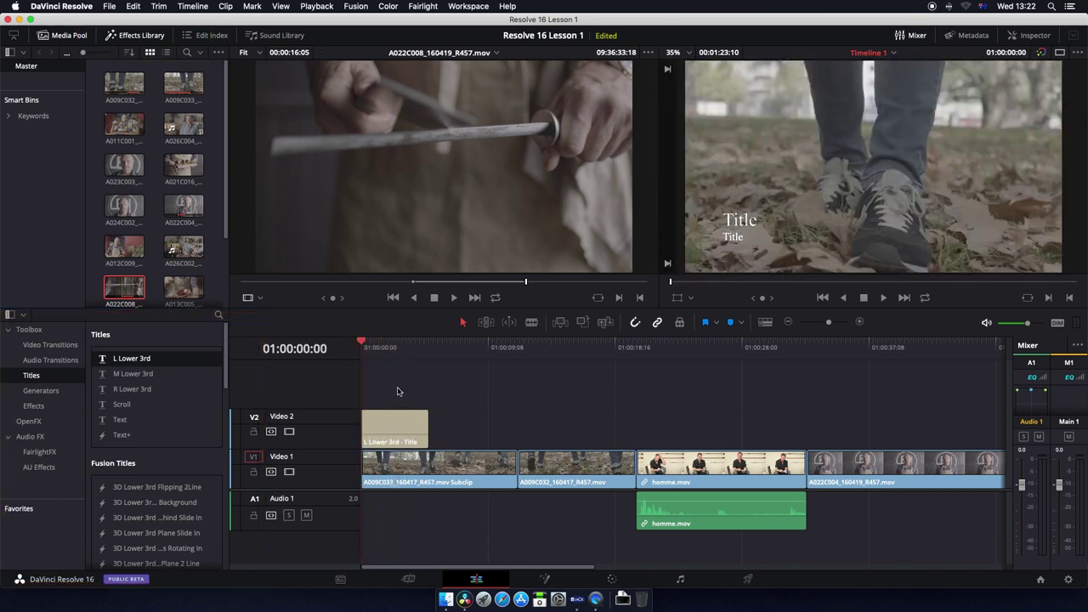
pyautogui.click(387, 426)
pyautogui.press('super+shift+i')
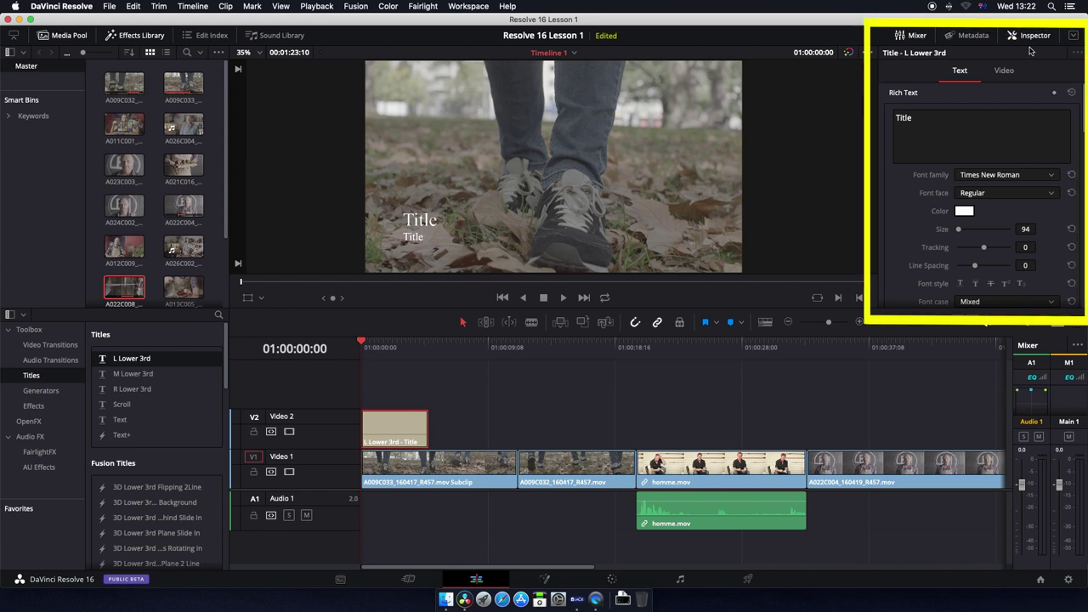
# Step: Change the title text to CHEF in yellow Skia and select the second line
pyautogui.moveTo(914, 118); pyautogui.dragTo(888, 115)
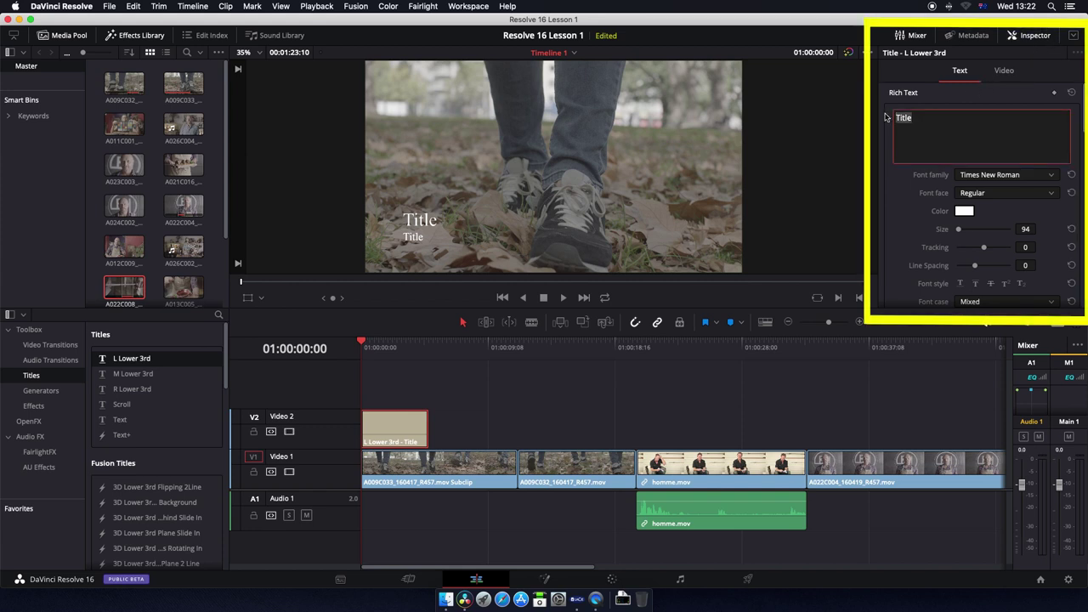
pyautogui.write('CHEF')
pyautogui.click(963, 211)
pyautogui.click(86, 434)
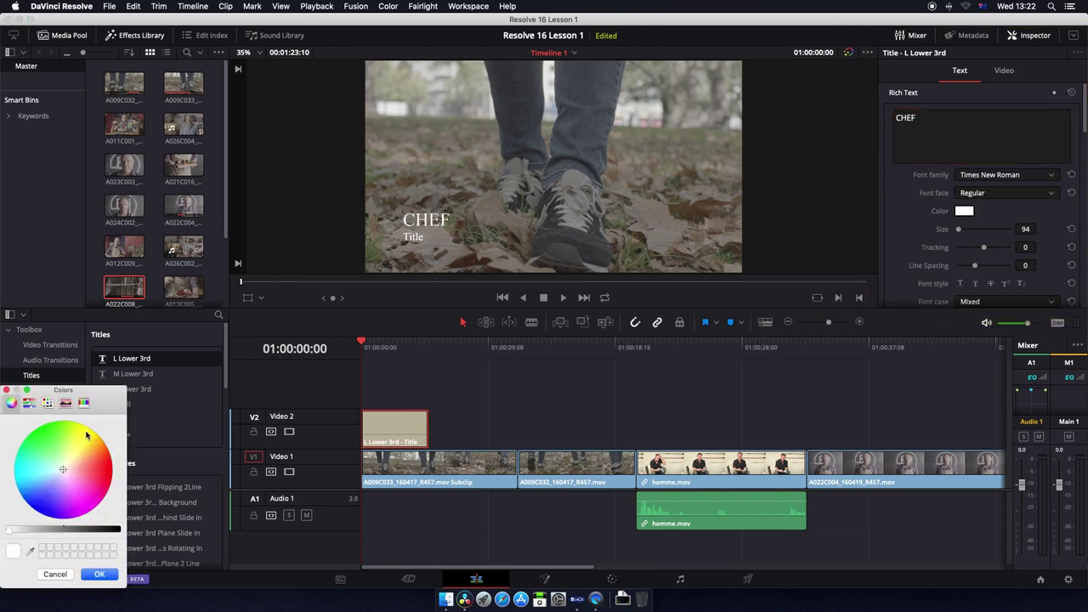
pyautogui.click(100, 574)
pyautogui.click(1050, 175)
pyautogui.click(990, 286)
pyautogui.scroll(-3, 991, 256)
pyautogui.doubleClick(957, 172)
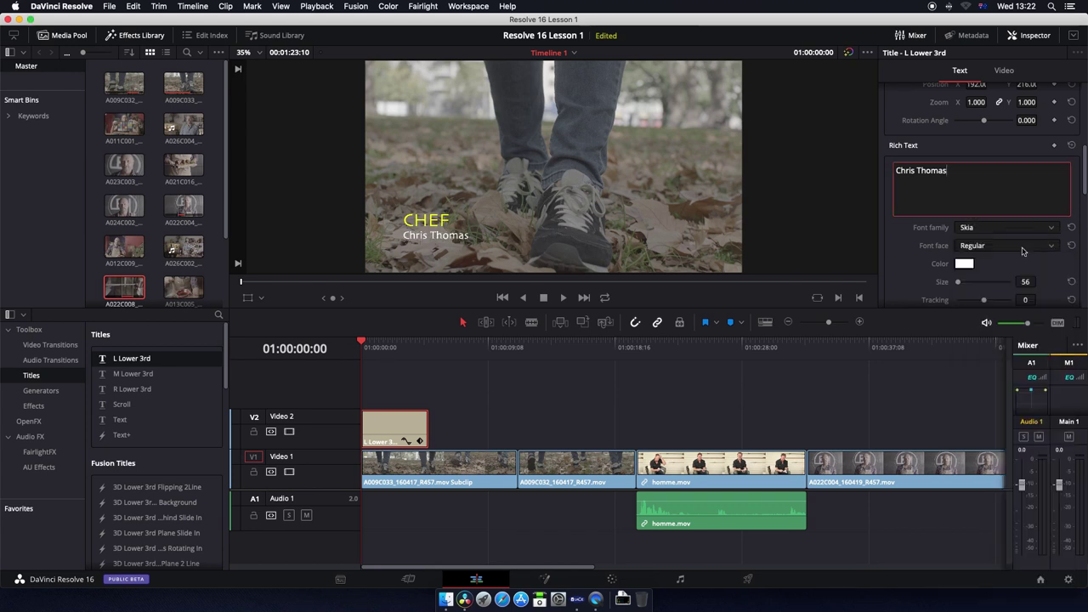
# Step: Enter the person's name on the lower third's second line, in Skia font and cyan
pyautogui.click(964, 264)
pyautogui.click(15, 473)
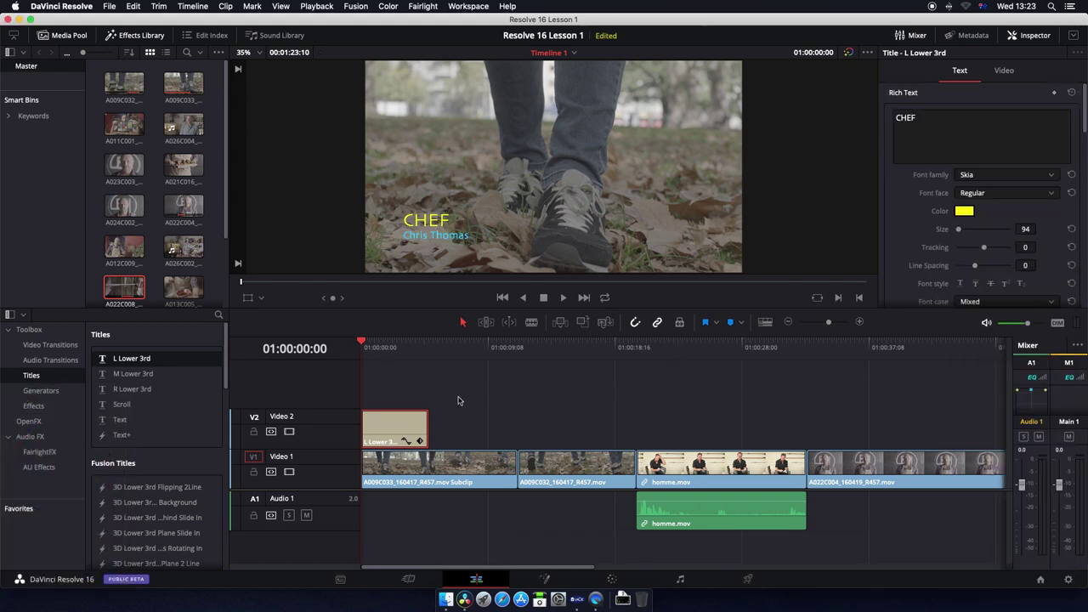
# Step: Trim the right edge of the V2 title clip to adjust its length
pyautogui.click(435, 392)
pyautogui.moveTo(430, 420)
pyautogui.mouseDown()
pyautogui.moveTo(449, 419)
pyautogui.moveTo(433, 420)
pyautogui.mouseUp()
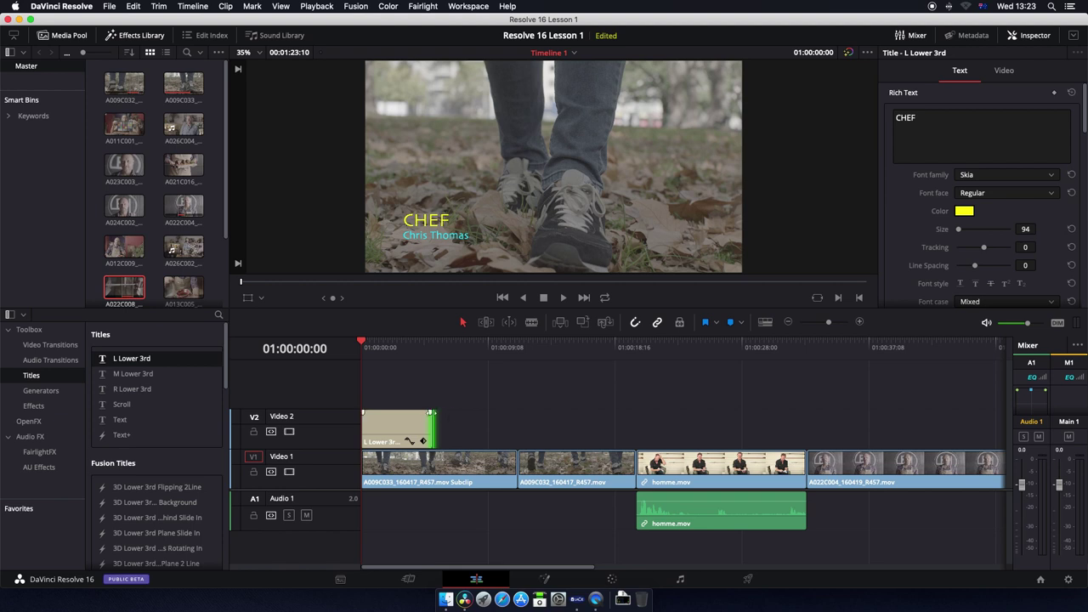
pyautogui.moveTo(431, 417); pyautogui.dragTo(430, 418)
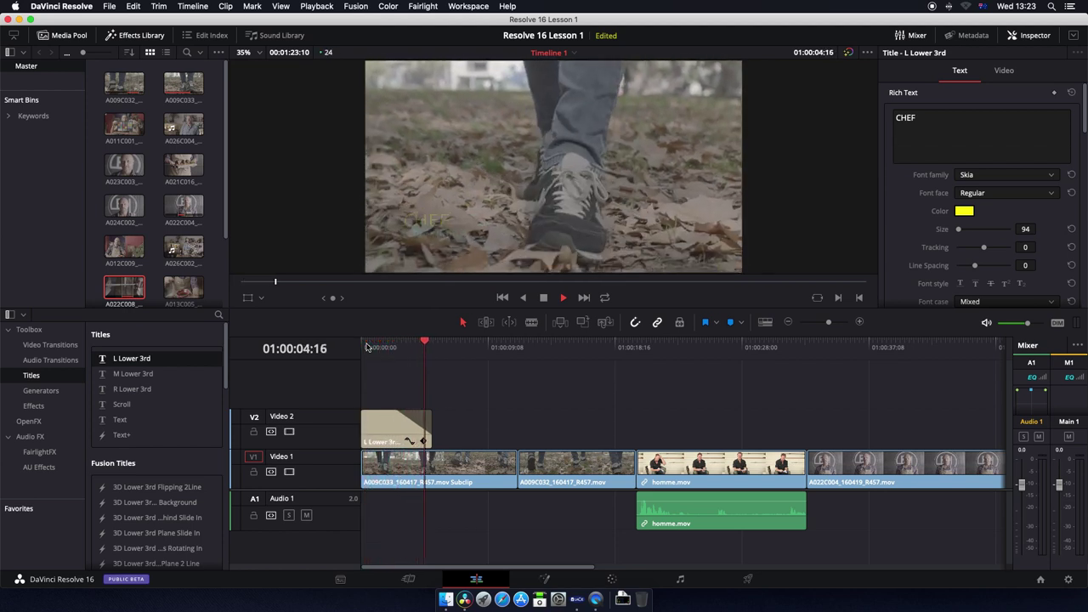
pyautogui.click(367, 347)
pyautogui.moveTo(432, 420)
pyautogui.mouseDown()
pyautogui.moveTo(462, 421)
pyautogui.moveTo(432, 421)
pyautogui.mouseUp()
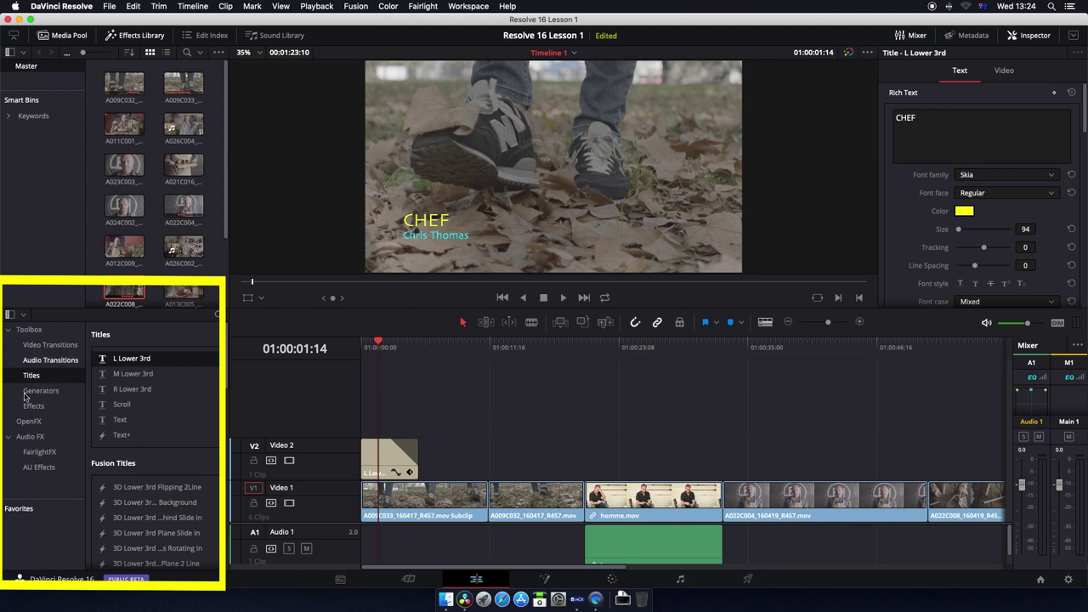
# Step: Browse the OpenFX Filters list in the Effects Library, then show the FairlightFX audio effects
pyautogui.click(27, 421)
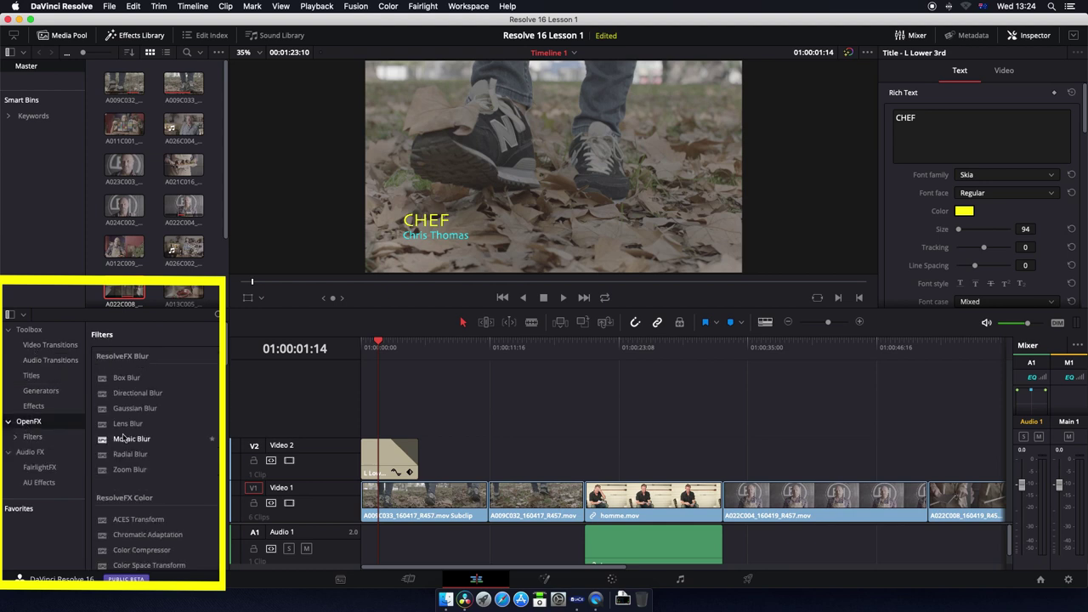
pyautogui.scroll(-1, 119, 438)
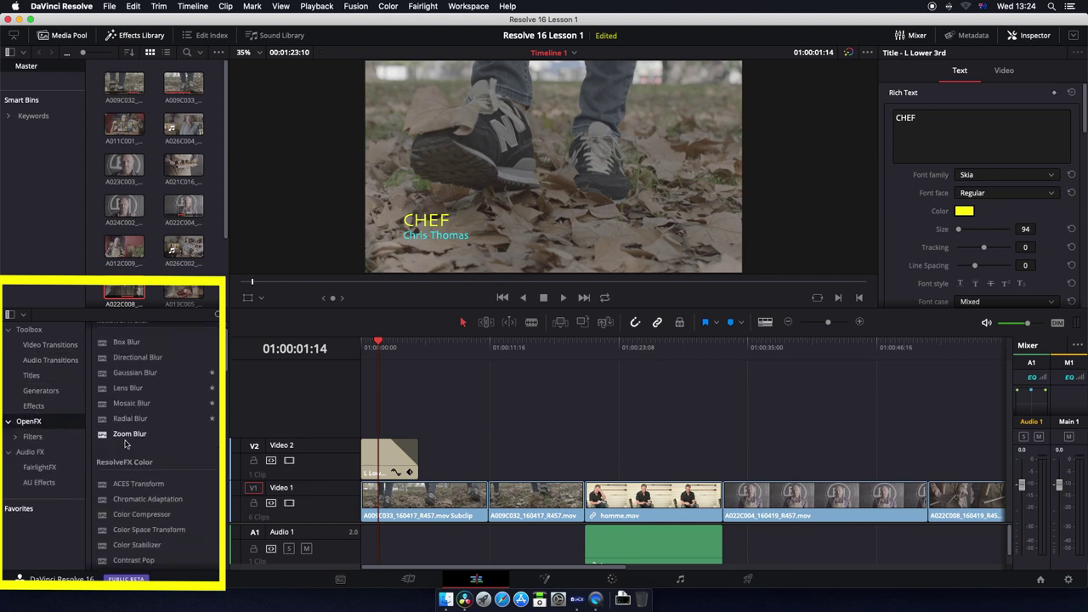
pyautogui.scroll(-2, 130, 511)
pyautogui.scroll(-4, 130, 508)
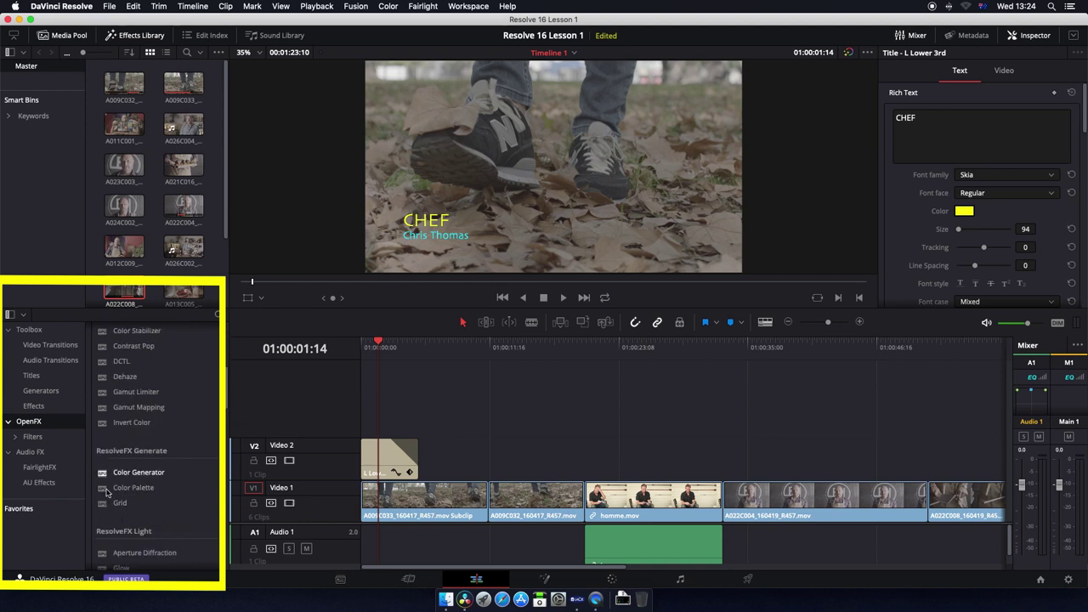
pyautogui.click(43, 440)
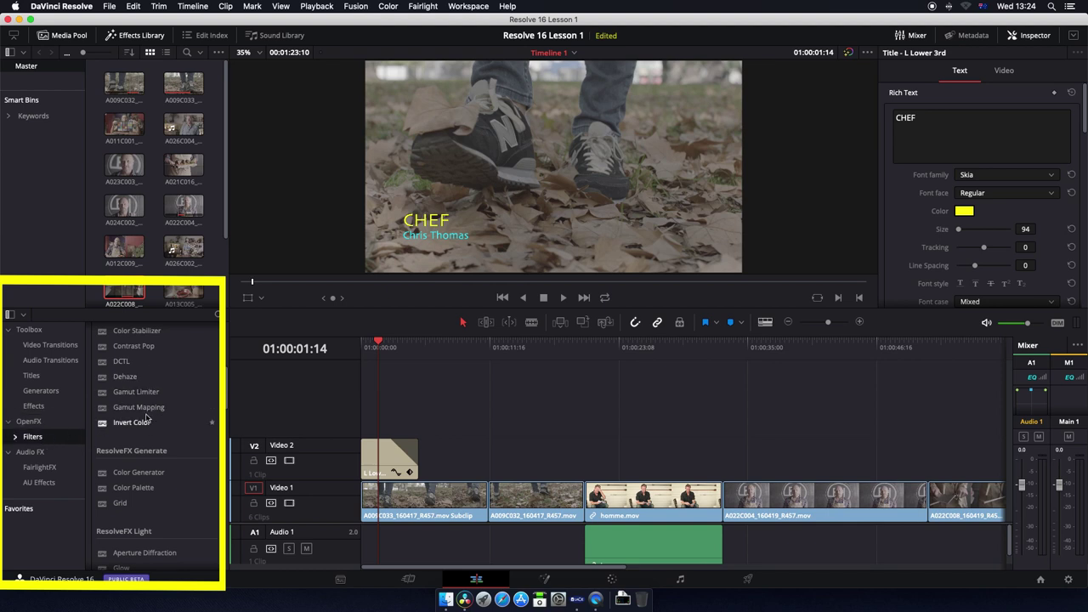
pyautogui.click(41, 467)
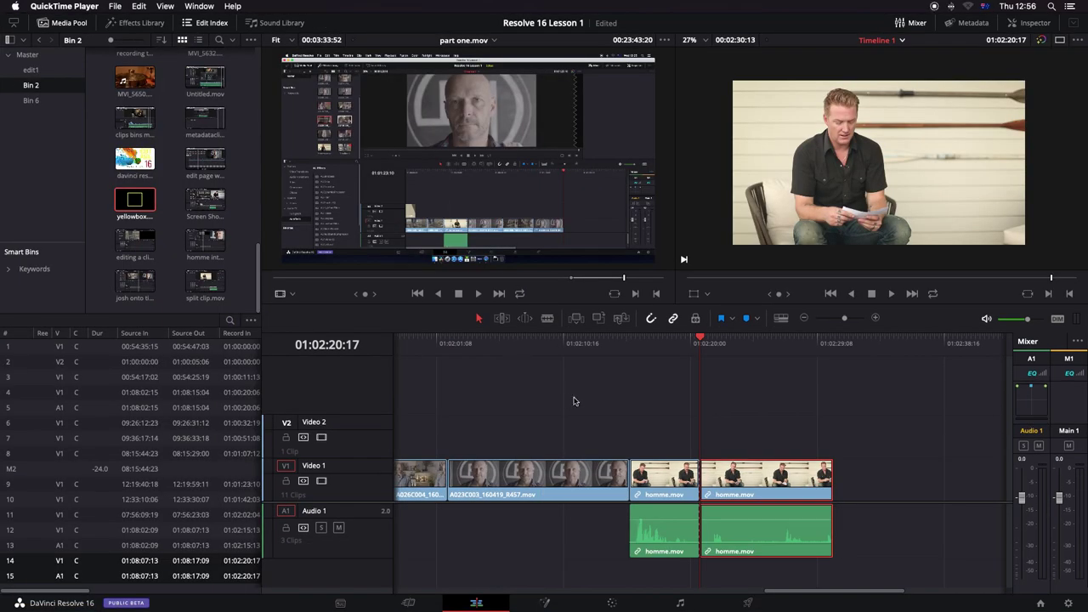
# Step: Put the playhead on homme.mov, open it in Fusion, and move the MediaOut1 node lower
pyautogui.moveTo(639, 344)
pyautogui.mouseDown()
pyautogui.moveTo(536, 343)
pyautogui.moveTo(620, 350)
pyautogui.mouseUp()
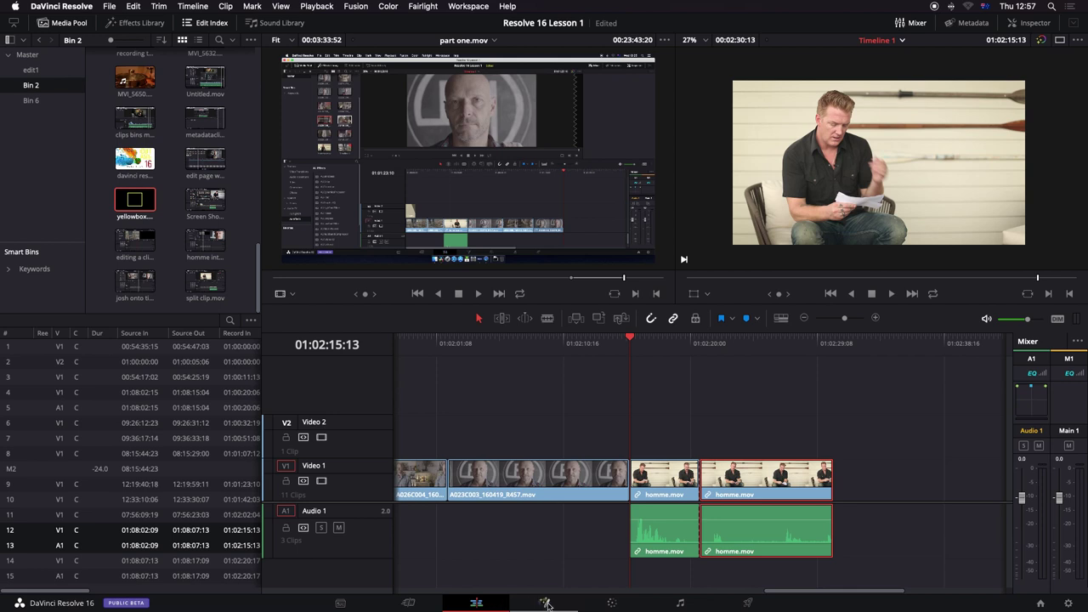
pyautogui.click(546, 603)
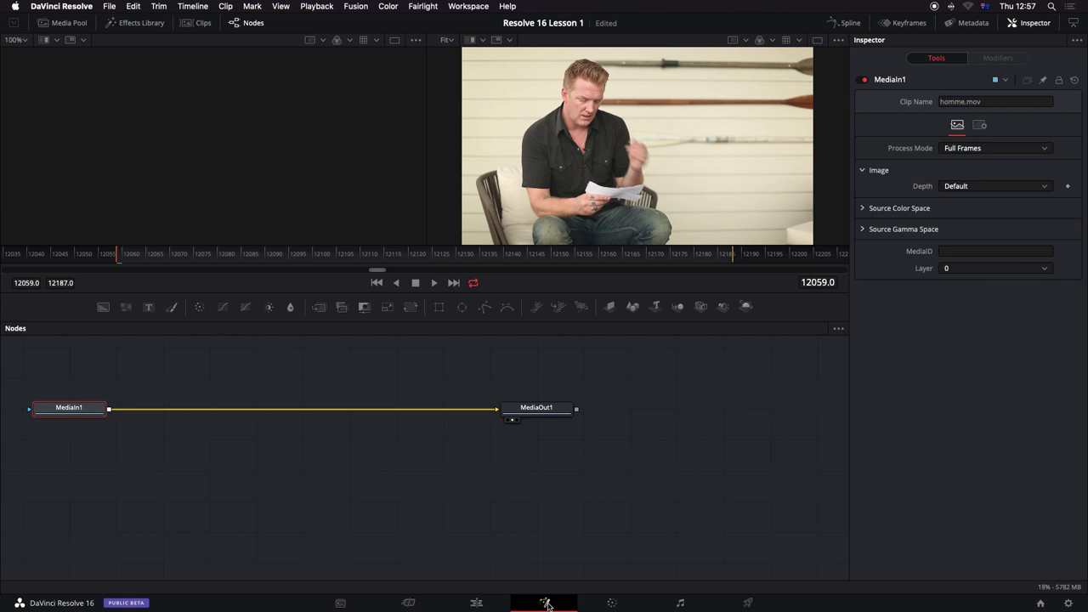
pyautogui.moveTo(551, 410)
pyautogui.mouseDown()
pyautogui.moveTo(552, 440)
pyautogui.moveTo(549, 429)
pyautogui.moveTo(234, 413)
pyautogui.moveTo(398, 417)
pyautogui.moveTo(314, 429)
pyautogui.moveTo(598, 423)
pyautogui.moveTo(589, 514)
pyautogui.moveTo(552, 405)
pyautogui.moveTo(536, 410)
pyautogui.mouseUp()
pyautogui.moveTo(535, 410)
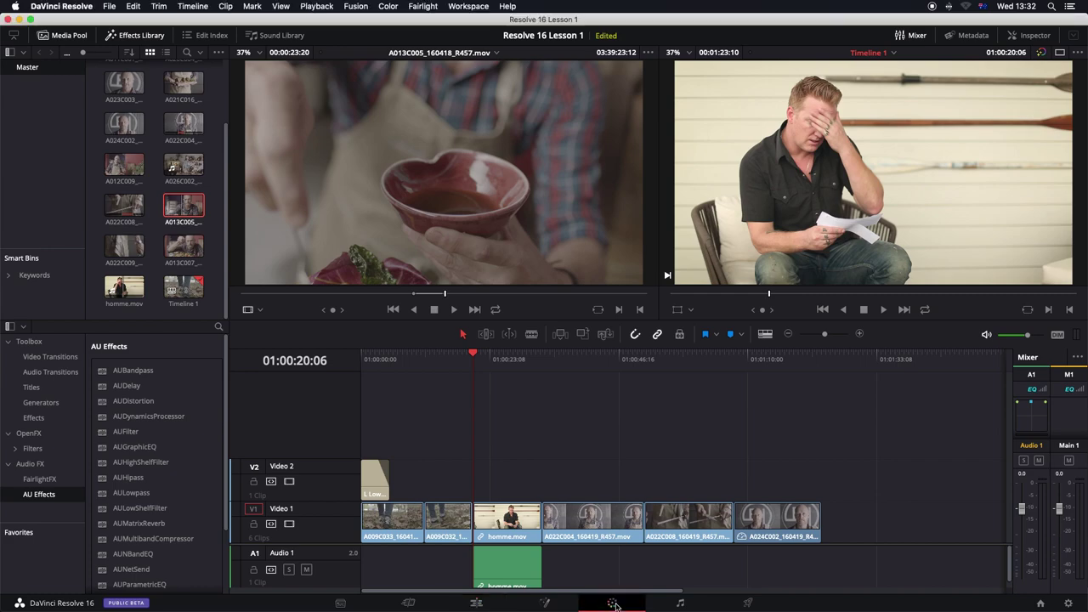
# Step: Switch to the Color page with the homme.mov interview shot in the viewer
pyautogui.click(613, 602)
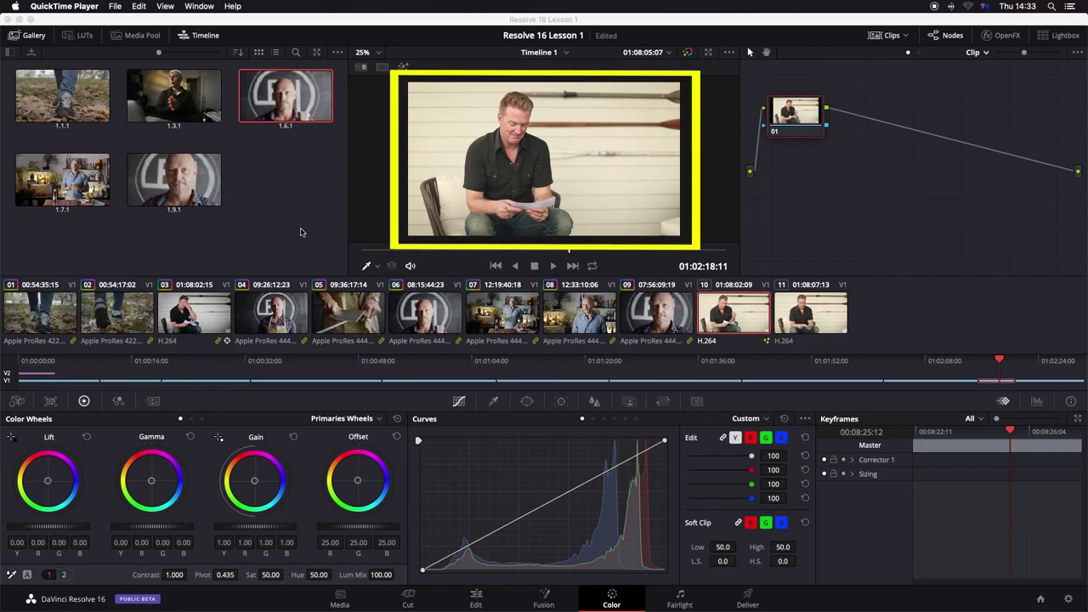
# Step: Show the floating scopes window, move it clear of the controls, and turn on loop playback
pyautogui.rightClick(597, 202)
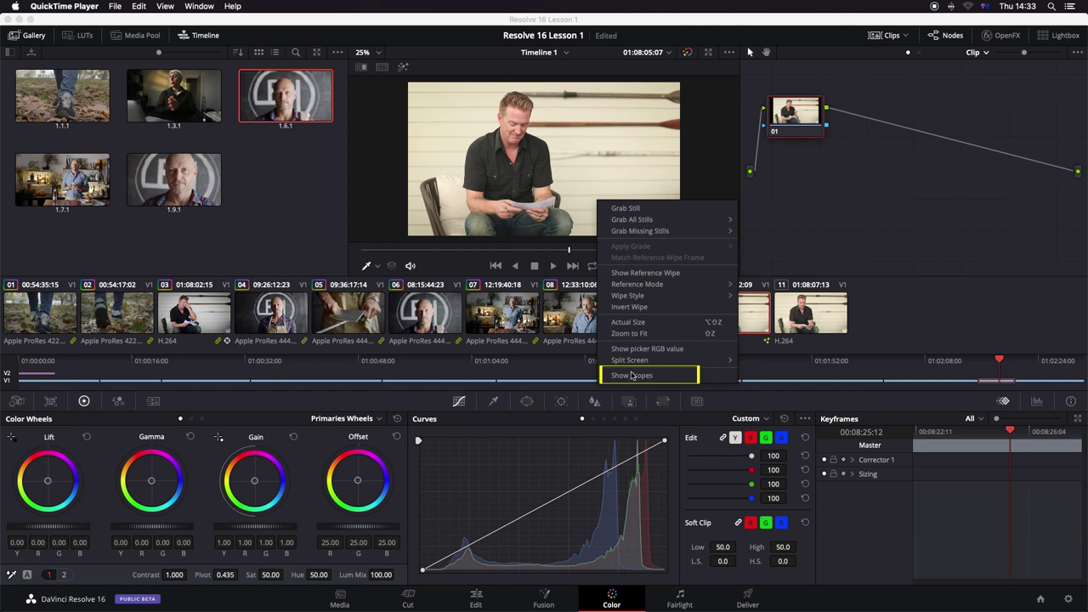
pyautogui.click(631, 376)
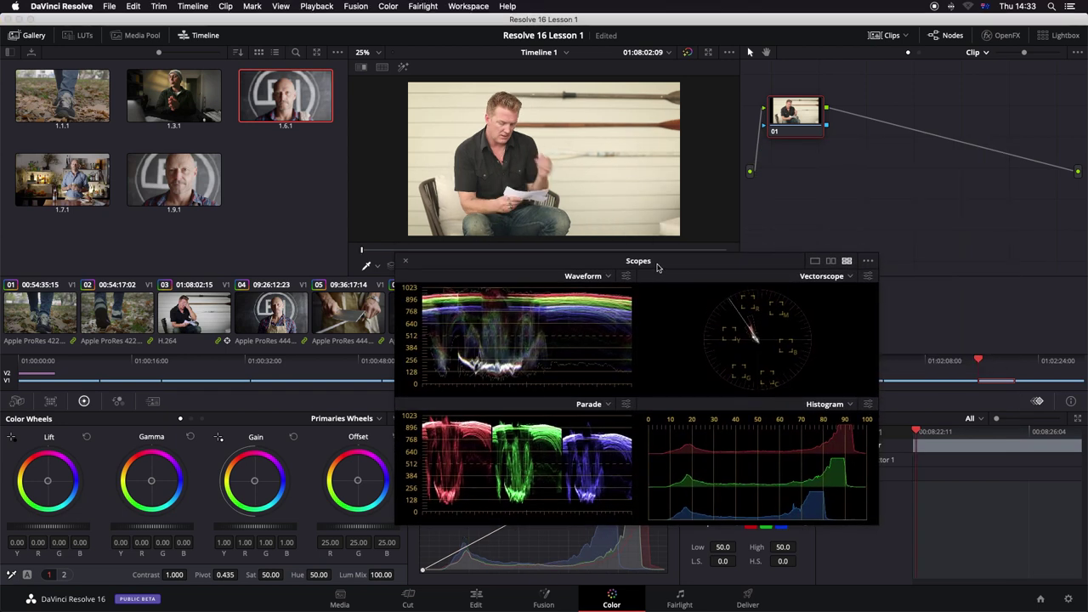
pyautogui.moveTo(662, 269)
pyautogui.mouseDown()
pyautogui.moveTo(665, 333)
pyautogui.moveTo(667, 264)
pyautogui.mouseUp()
pyautogui.click(593, 265)
# Step: Set the scopes to a 2-up waveform and vectorscope layout, keeping the waveform in RGB
pyautogui.click(840, 255)
pyautogui.click(1004, 265)
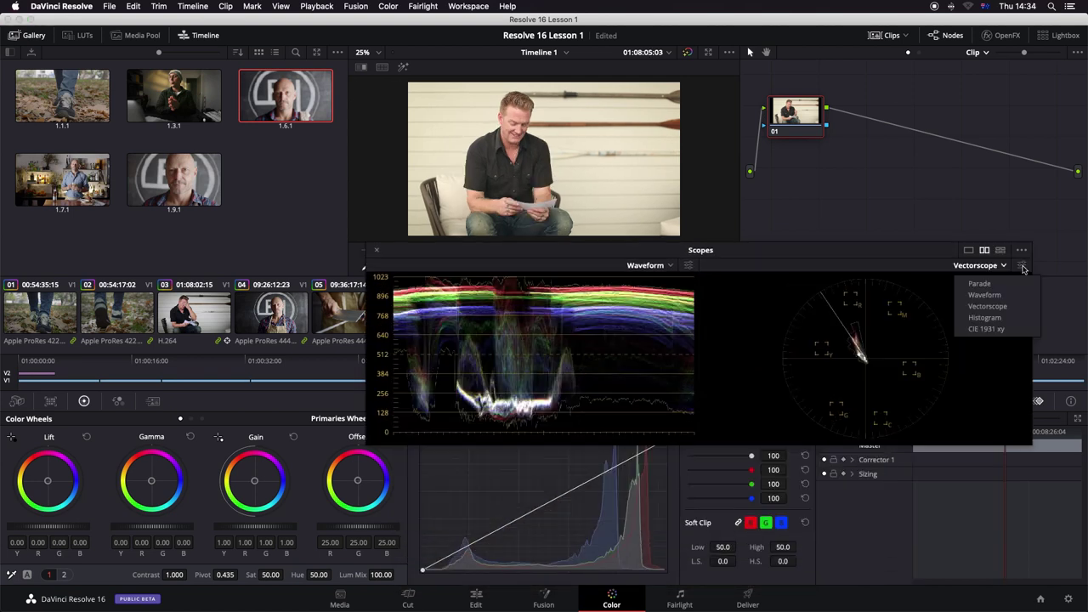
pyautogui.click(1024, 269)
pyautogui.click(1024, 269)
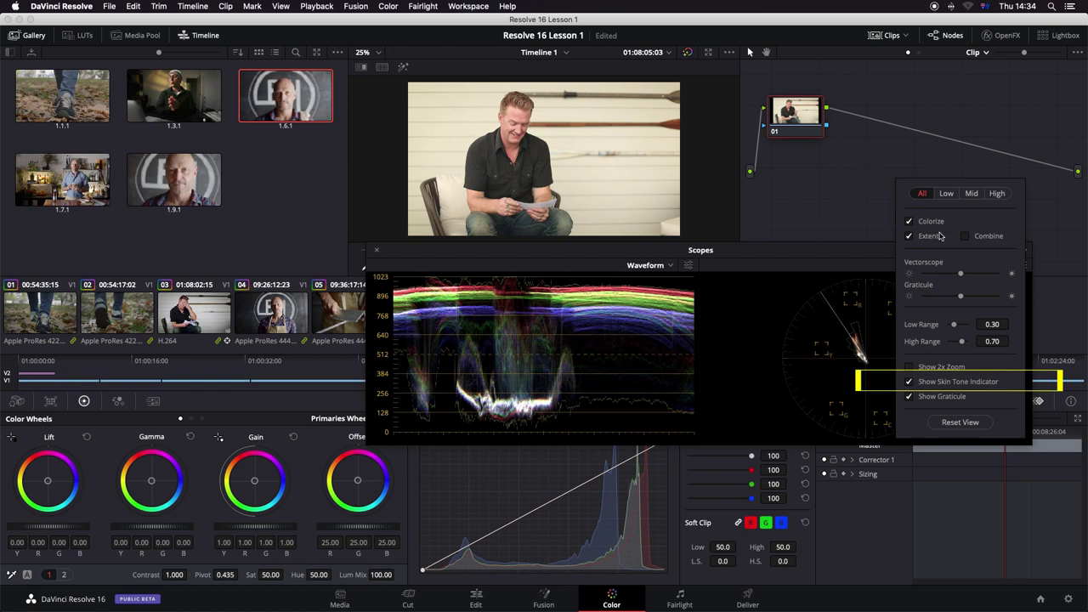
pyautogui.click(688, 265)
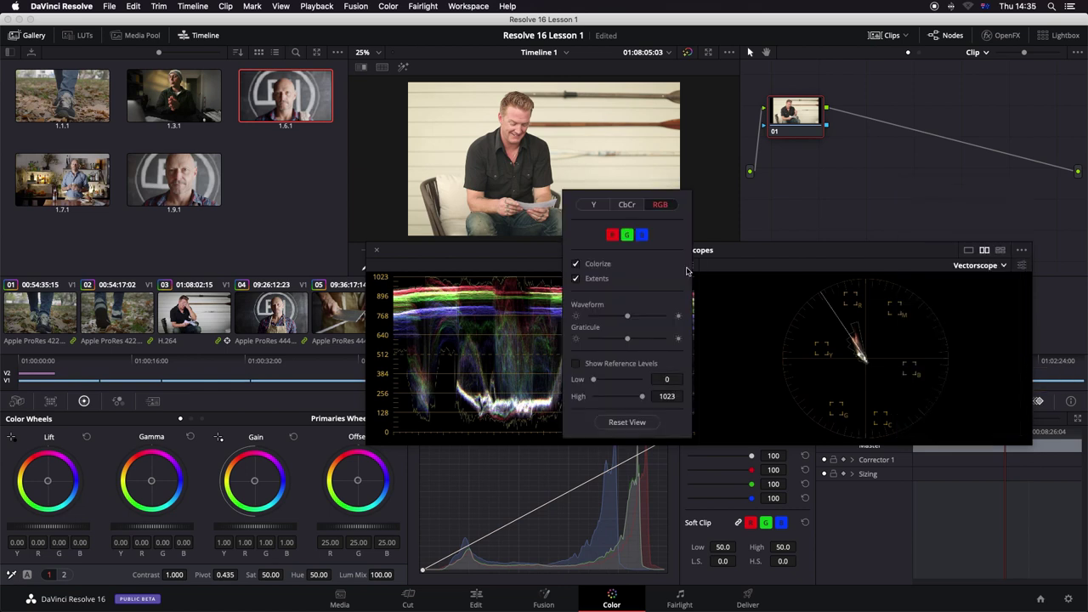
pyautogui.click(595, 206)
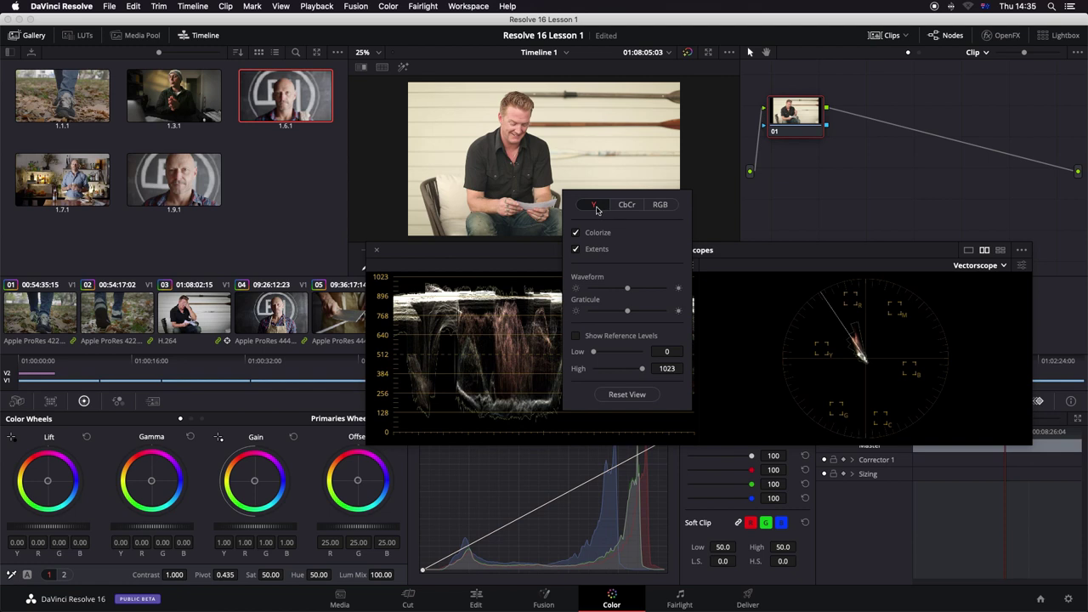
pyautogui.click(661, 206)
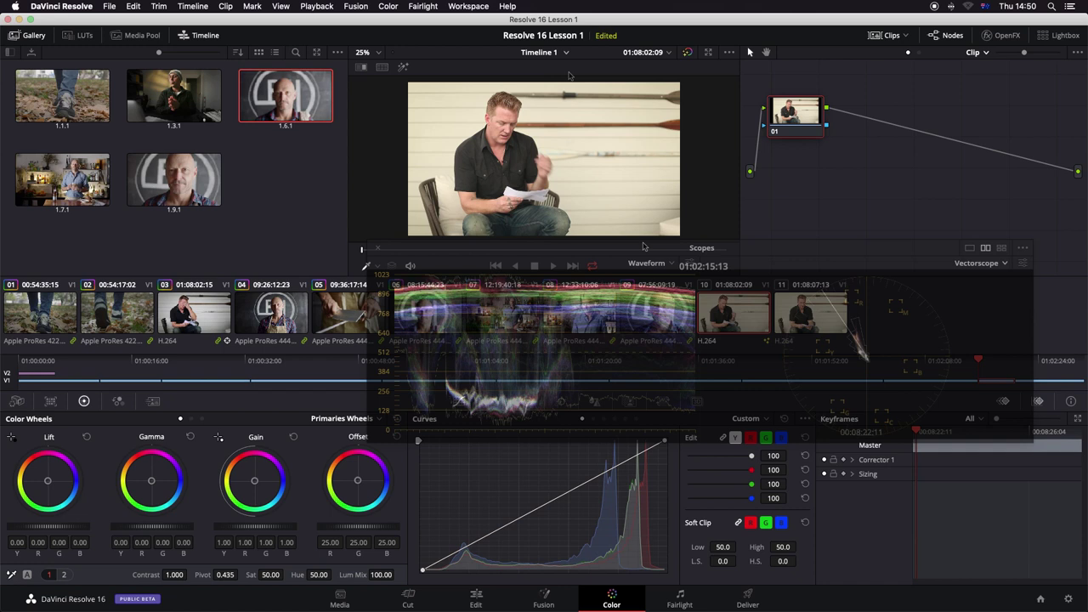
# Step: Move the scopes over the viewer, play the clip, reset saturation to 50, then raise it to 100
pyautogui.moveTo(643, 246); pyautogui.dragTo(654, 65)
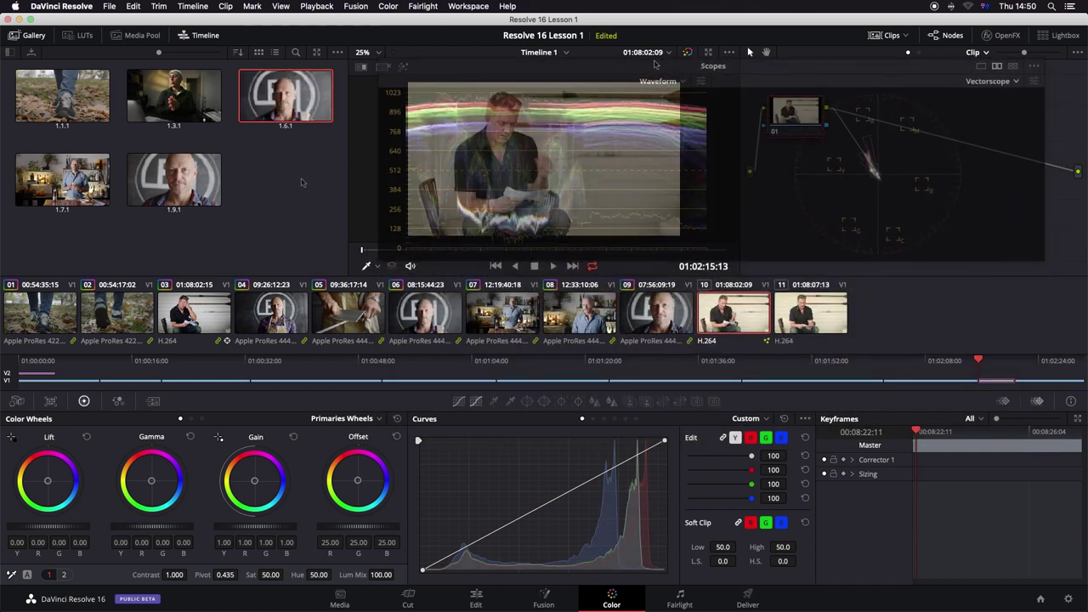
pyautogui.press('space')
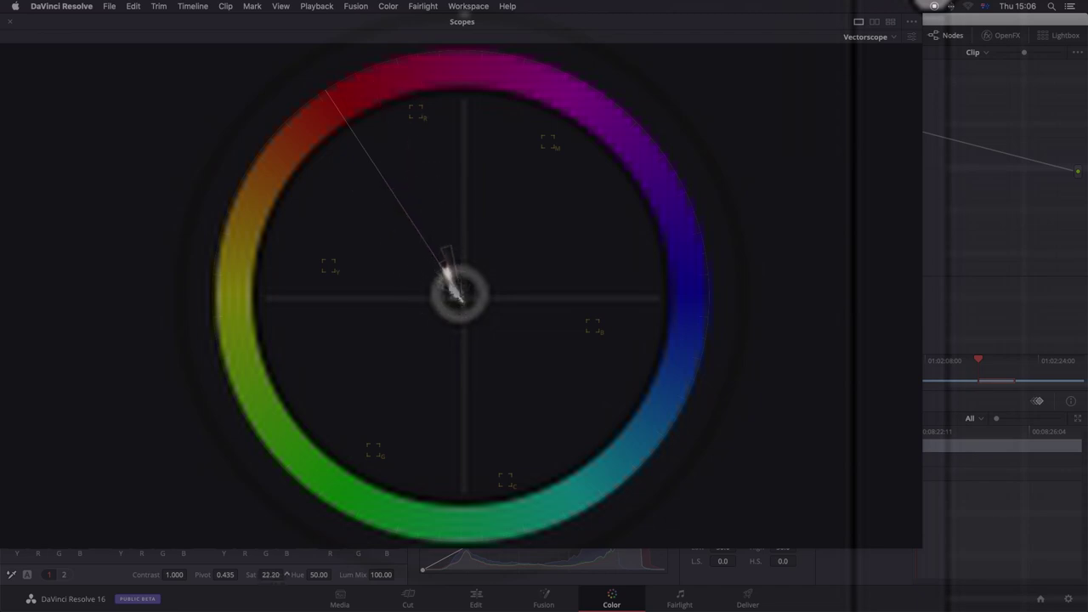
pyautogui.doubleClick(268, 576)
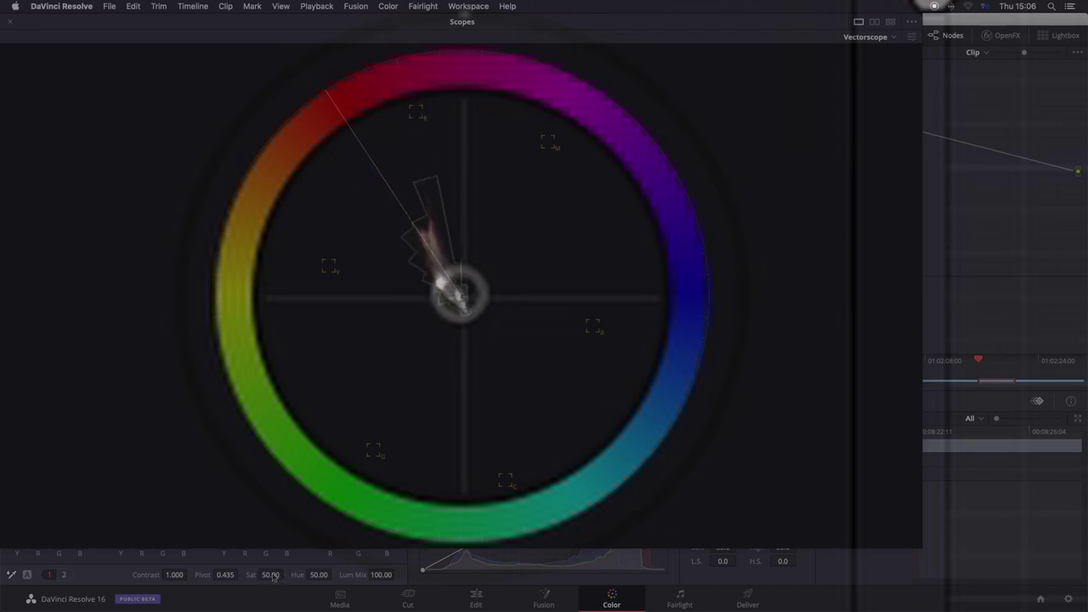
pyautogui.moveTo(269, 576); pyautogui.dragTo(286, 575)
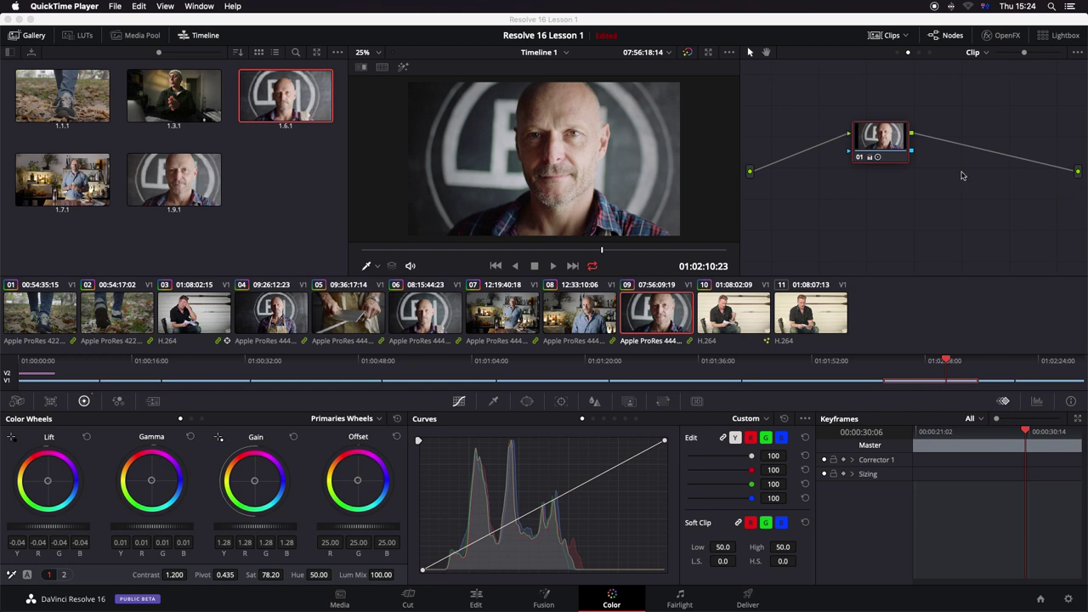
# Step: Delete the node's output link to preview the ungraded shot, then reconnect it to the output
pyautogui.rightClick(956, 146)
pyautogui.click(973, 155)
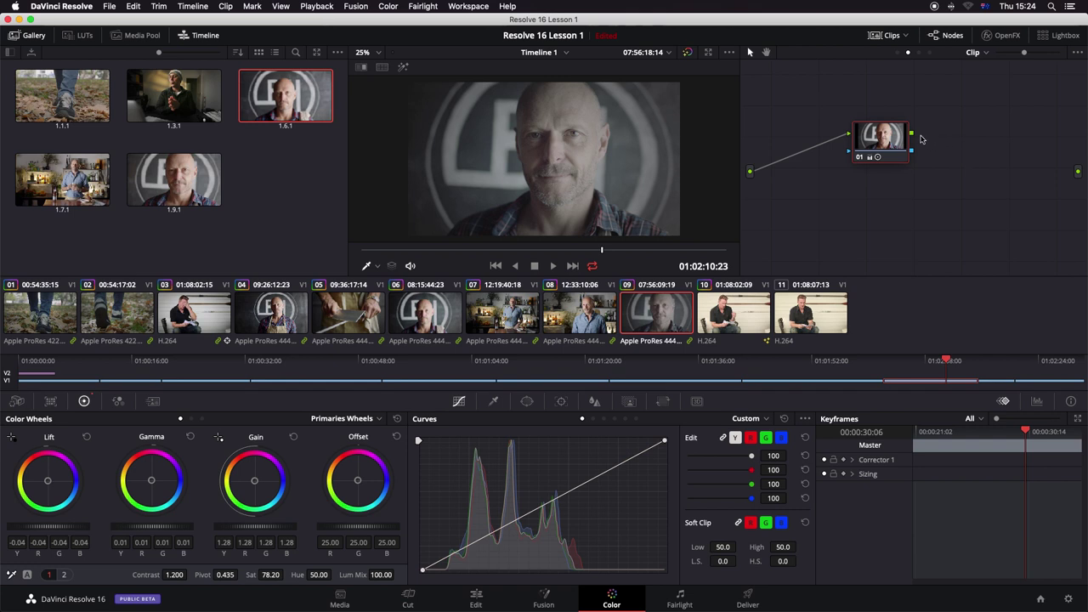
pyautogui.moveTo(912, 134); pyautogui.dragTo(1078, 172)
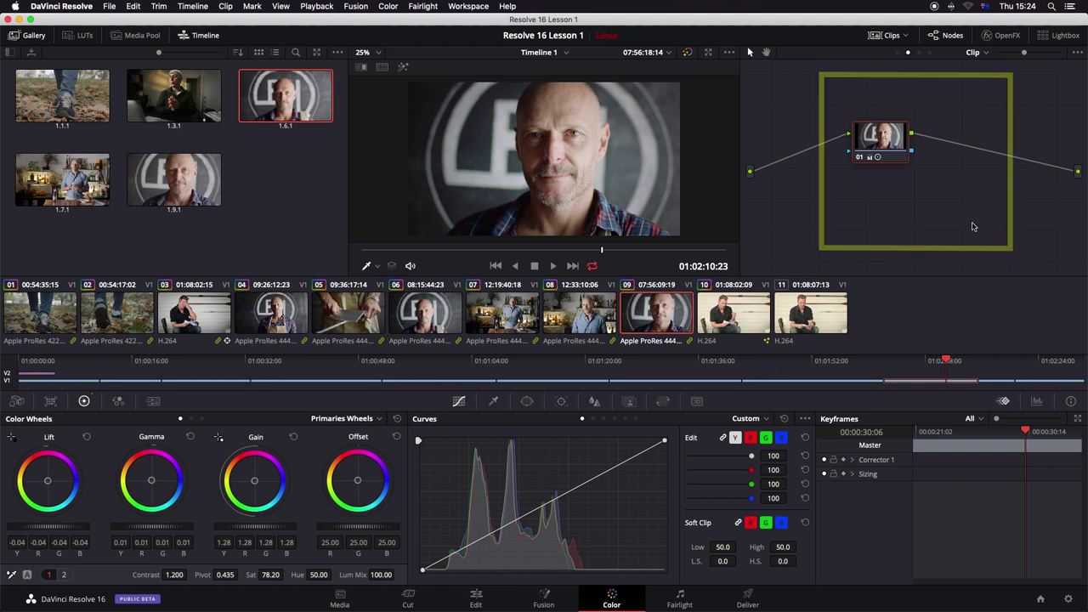
# Step: Add a serial node after node 01, then cycle the curve modes and HSL, RGB, LUM, 3D qualifiers
pyautogui.hotkey('alt', 's')
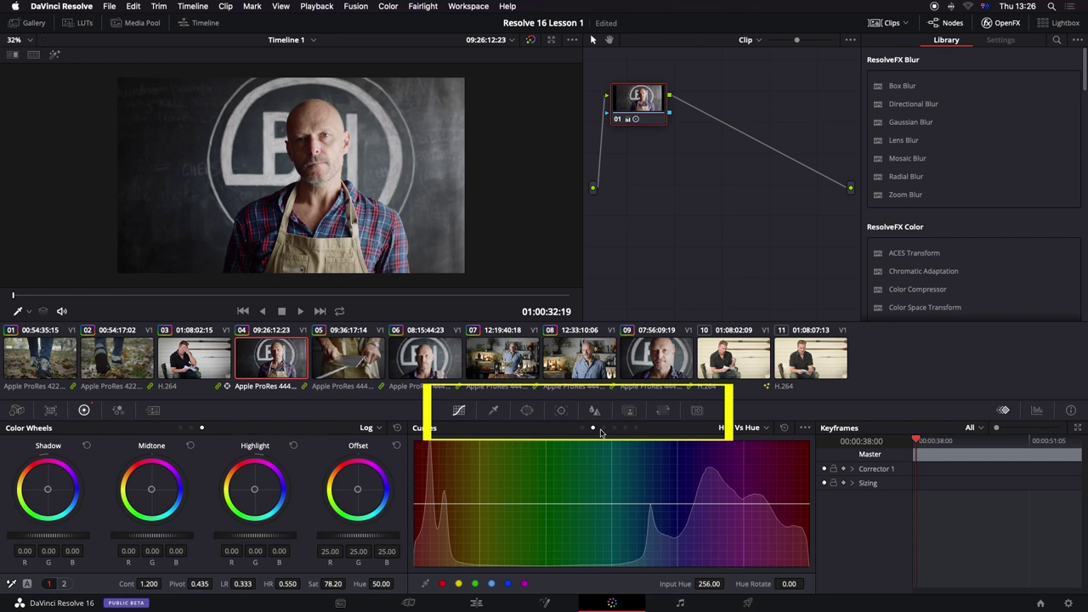
pyautogui.click(615, 429)
pyautogui.click(626, 429)
pyautogui.click(637, 428)
pyautogui.click(648, 429)
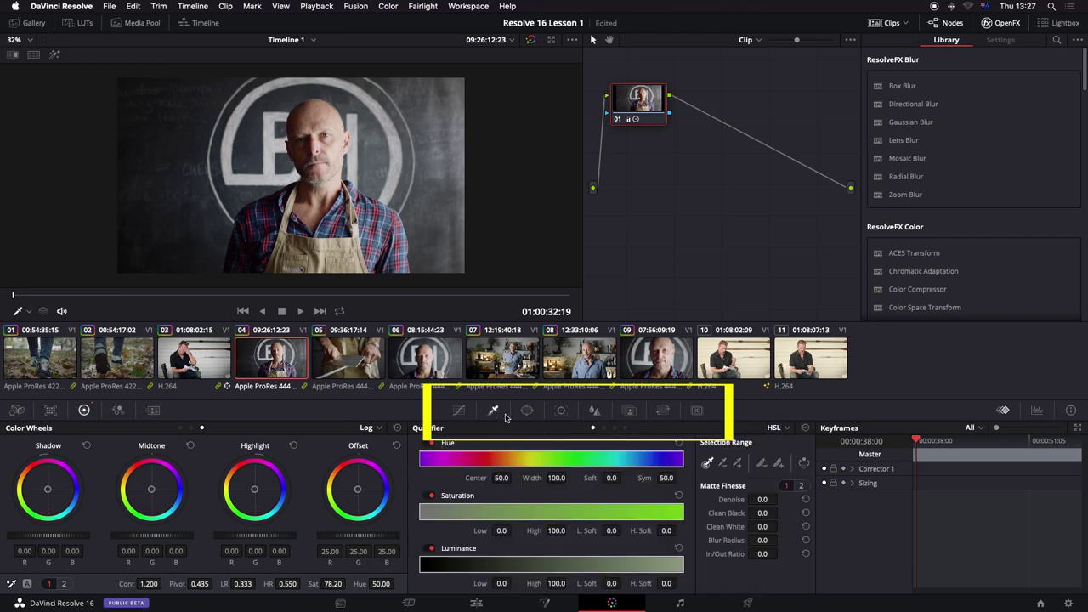
pyautogui.click(605, 429)
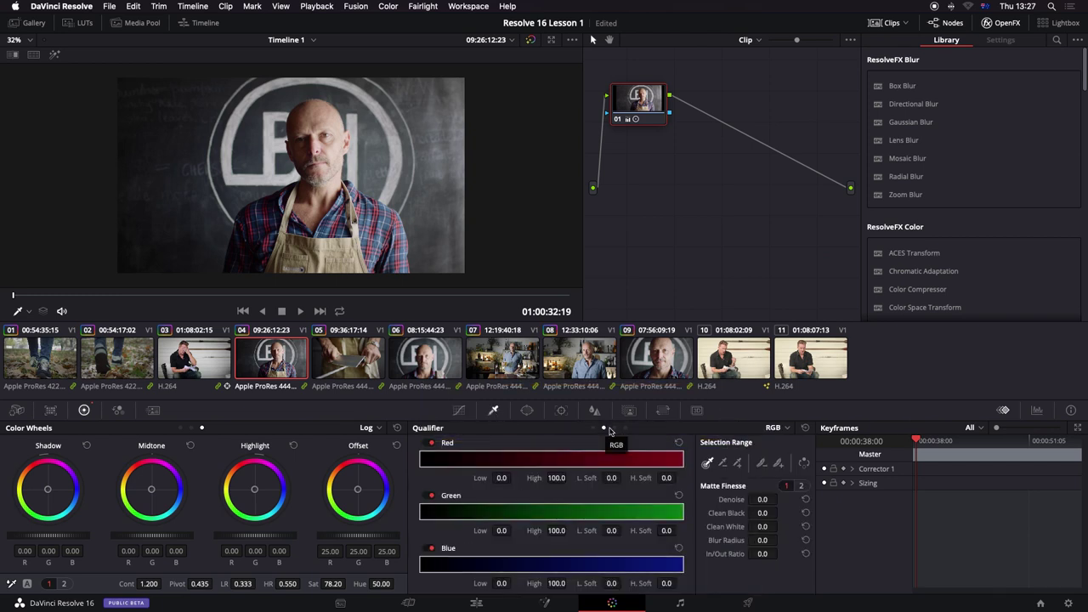
pyautogui.click(614, 428)
pyautogui.click(626, 428)
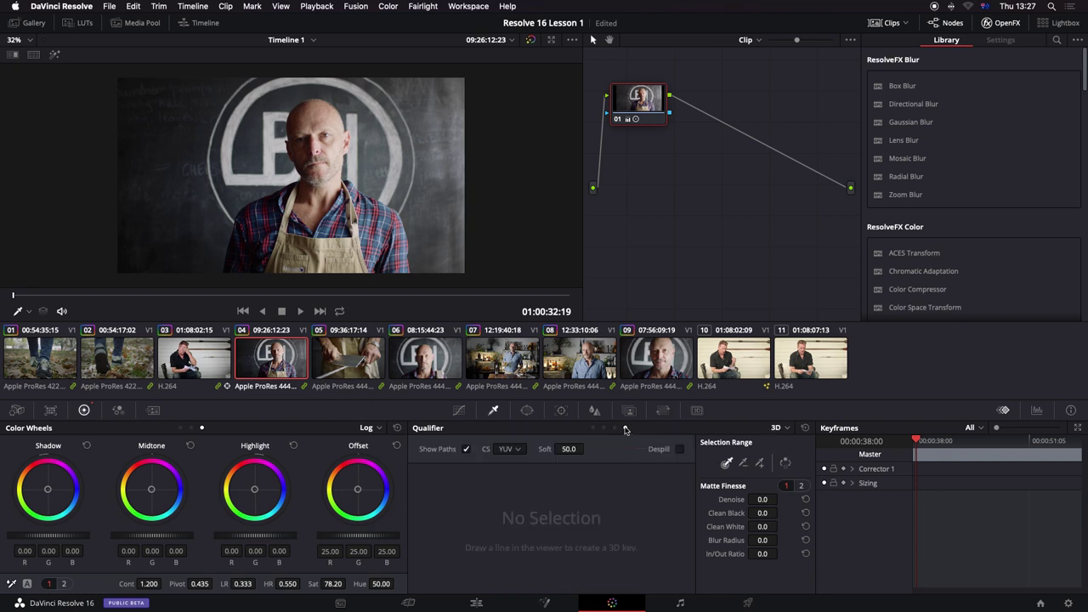
# Step: Toggle a circular window on and off, view Tracker and Stabilizer, and reset Blur Radius
pyautogui.click(527, 410)
pyautogui.scroll(1, 487, 508)
pyautogui.click(434, 502)
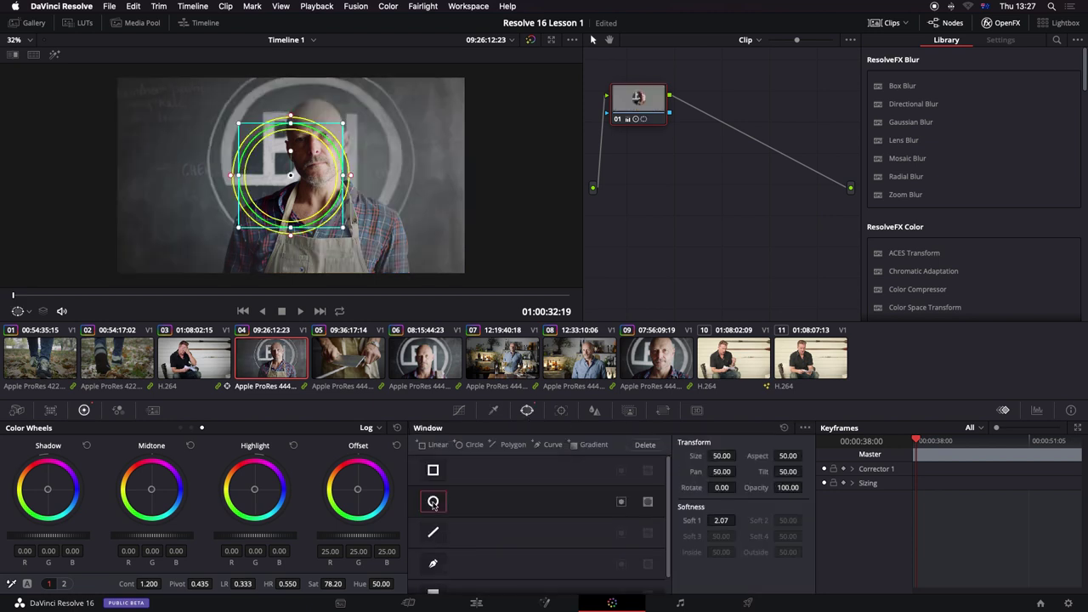
pyautogui.click(436, 502)
pyautogui.click(560, 411)
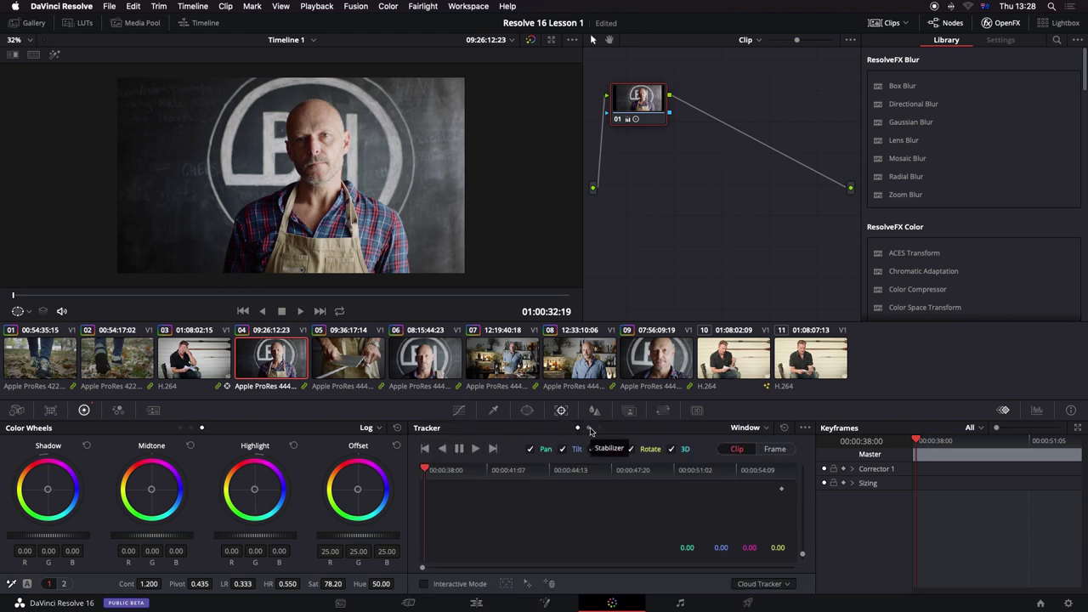
pyautogui.click(589, 429)
pyautogui.click(594, 410)
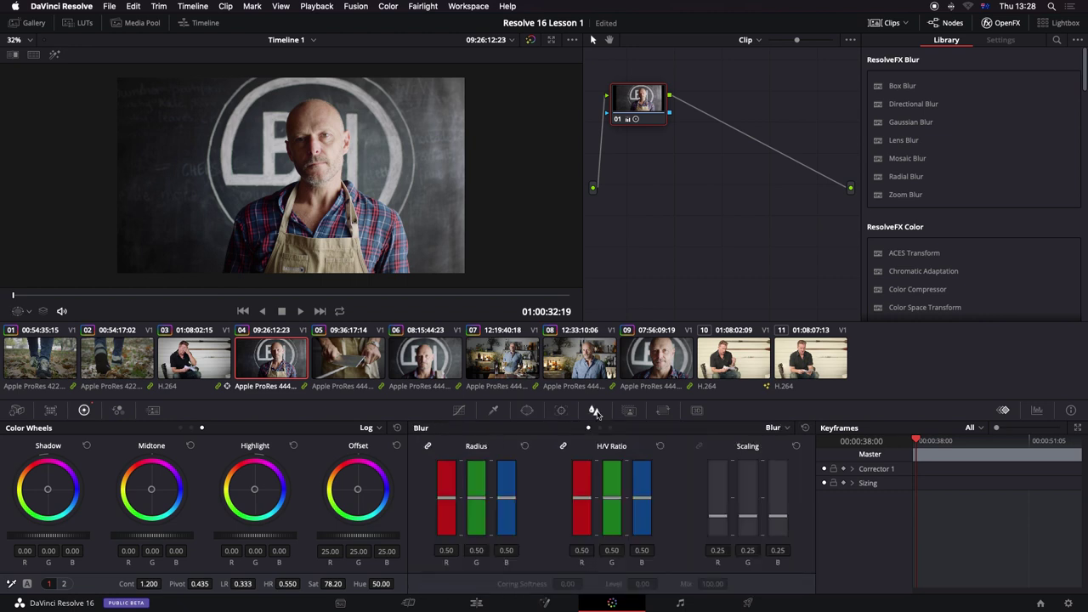
pyautogui.click(524, 446)
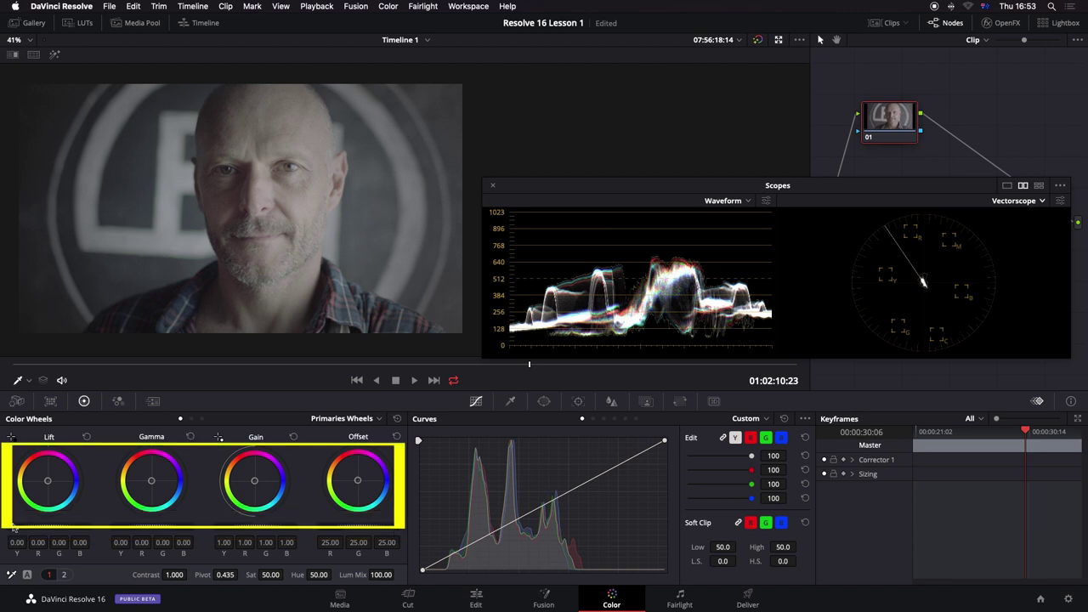
pyautogui.moveTo(40, 530)
pyautogui.mouseDown()
pyautogui.moveTo(61, 531)
pyautogui.moveTo(51, 532)
pyautogui.mouseUp()
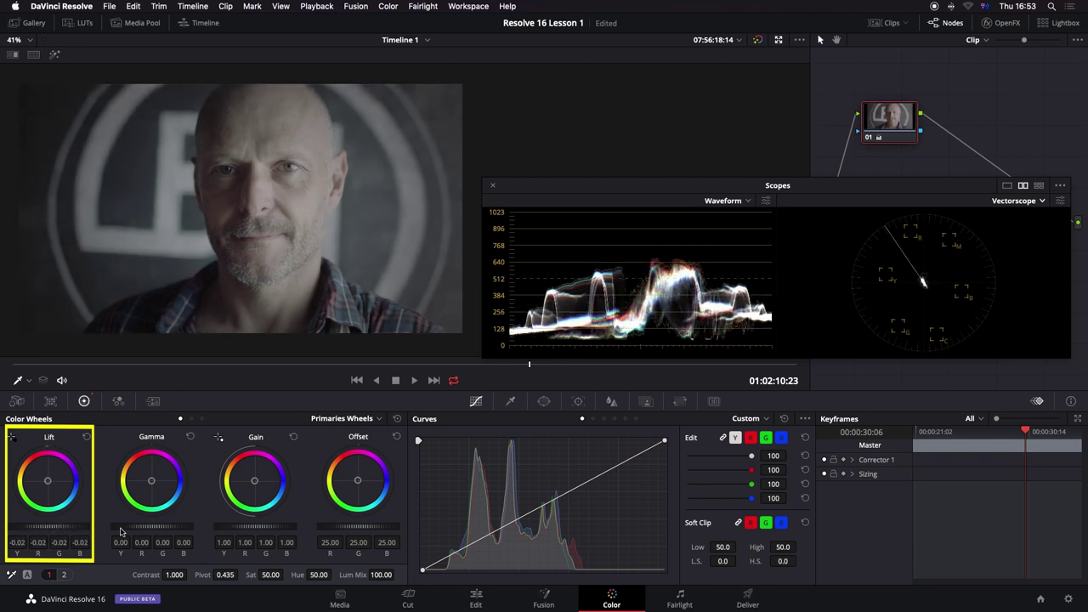
pyautogui.click(87, 437)
pyautogui.moveTo(247, 530)
pyautogui.mouseDown()
pyautogui.moveTo(276, 530)
pyautogui.moveTo(264, 530)
pyautogui.mouseUp()
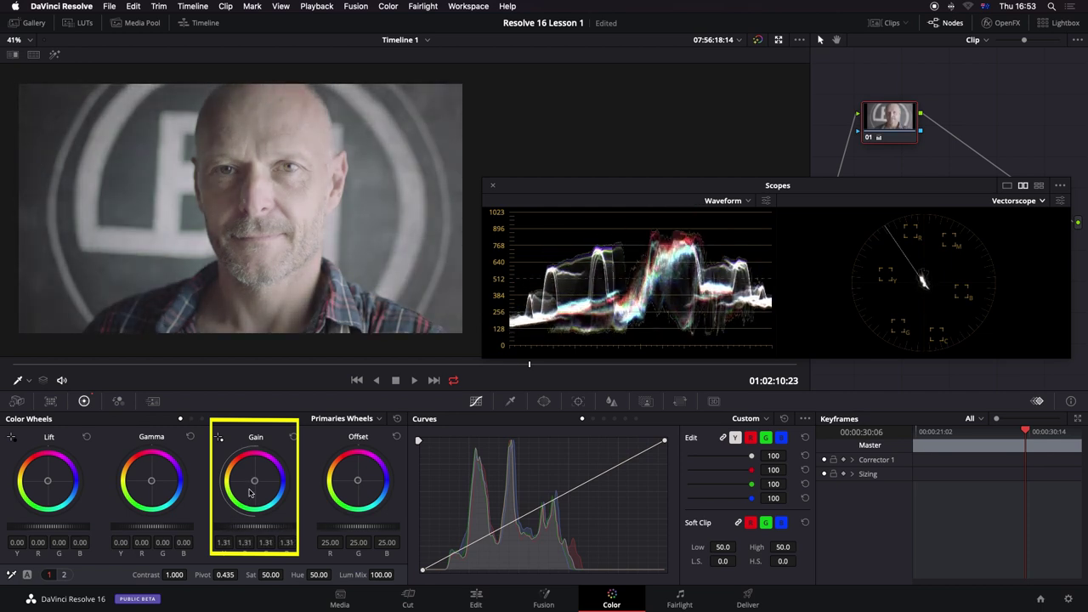
pyautogui.click(294, 437)
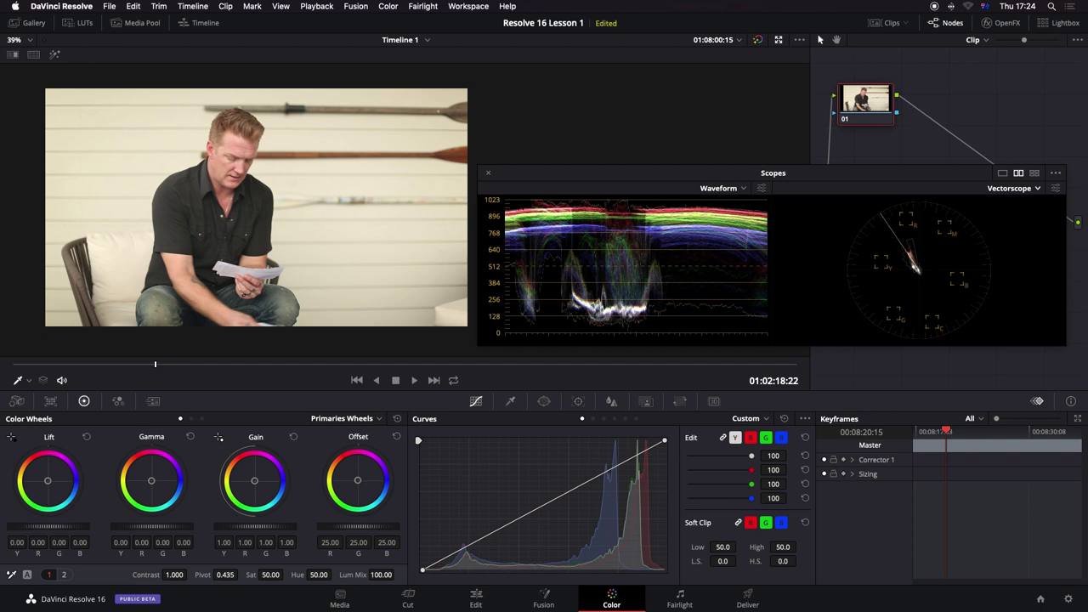
# Step: Lower lift to -0.04, pull gain down to 0.96, and nudge the midtones down slightly
pyautogui.moveTo(48, 527); pyautogui.dragTo(36, 526)
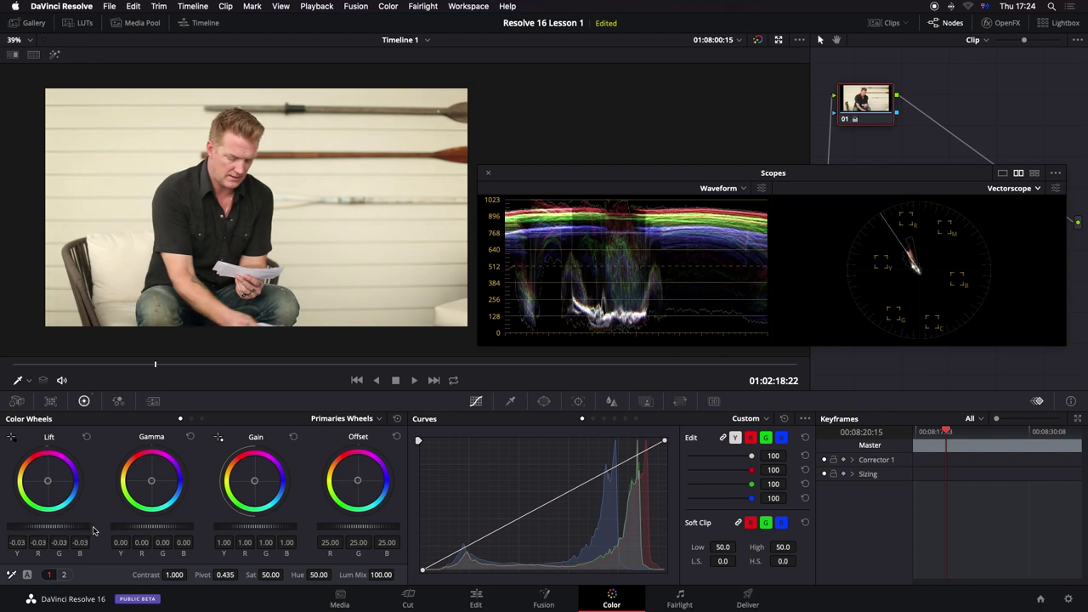
pyautogui.moveTo(35, 526); pyautogui.dragTo(32, 526)
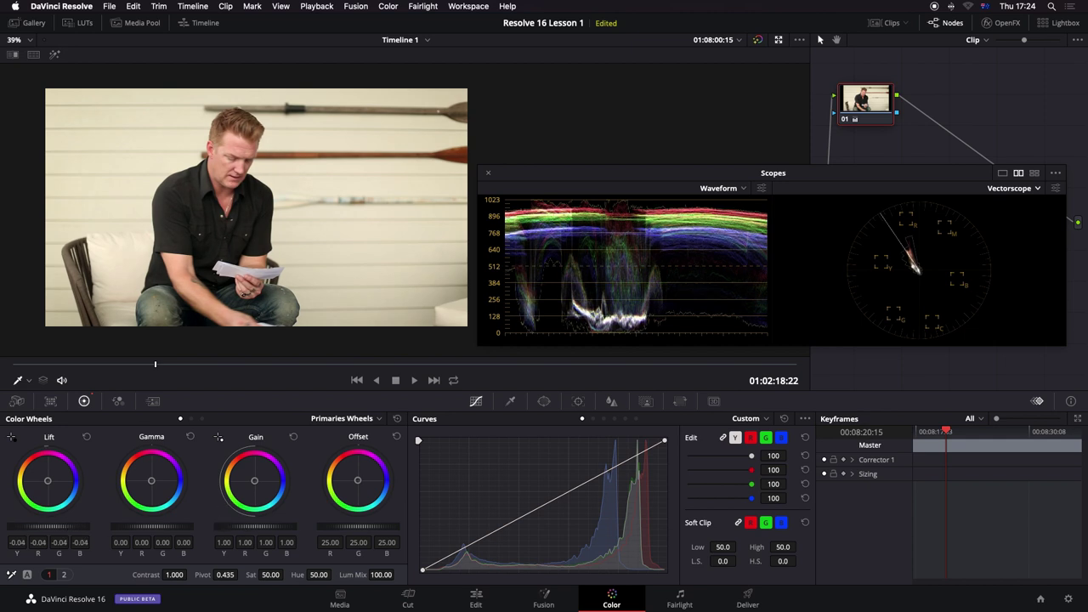
pyautogui.moveTo(254, 526); pyautogui.dragTo(249, 526)
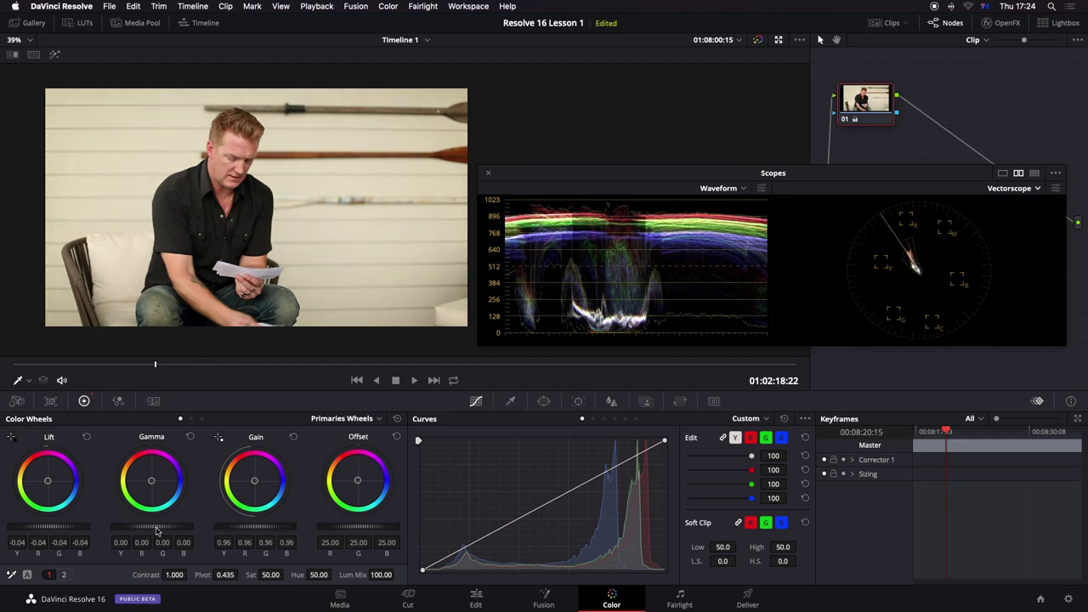
pyautogui.moveTo(158, 531); pyautogui.dragTo(154, 532)
# Step: Nudge the Lift master wheel right so lift moves from -0.04 to -0.03
pyautogui.moveTo(48, 527); pyautogui.dragTo(78, 531)
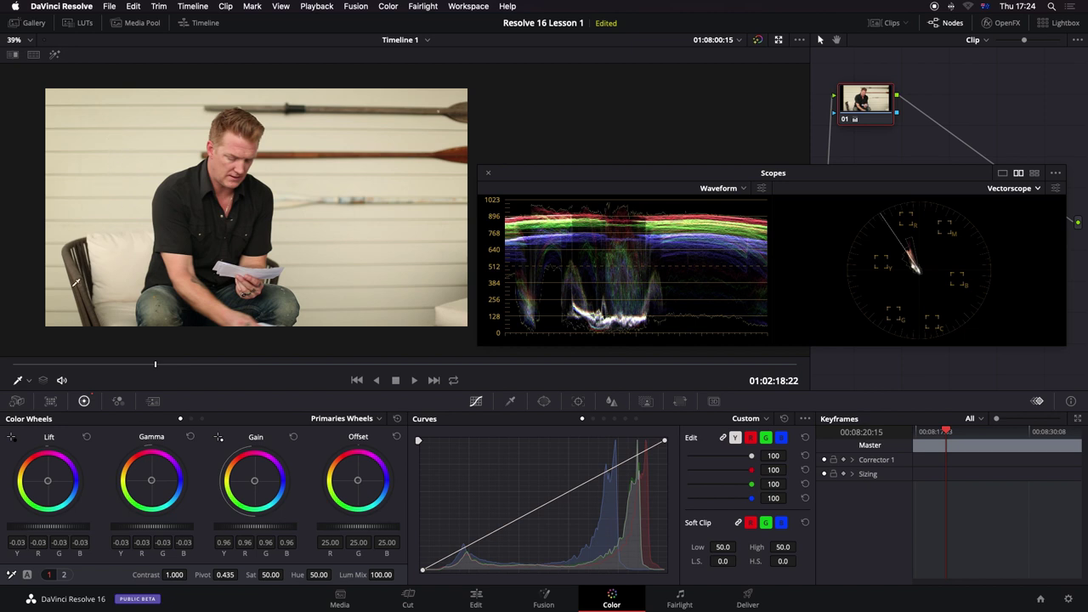
# Step: Sample the white wall twice with the white-balance picker, leaving gain at 0.97 and lift at -0.04
pyautogui.click(12, 576)
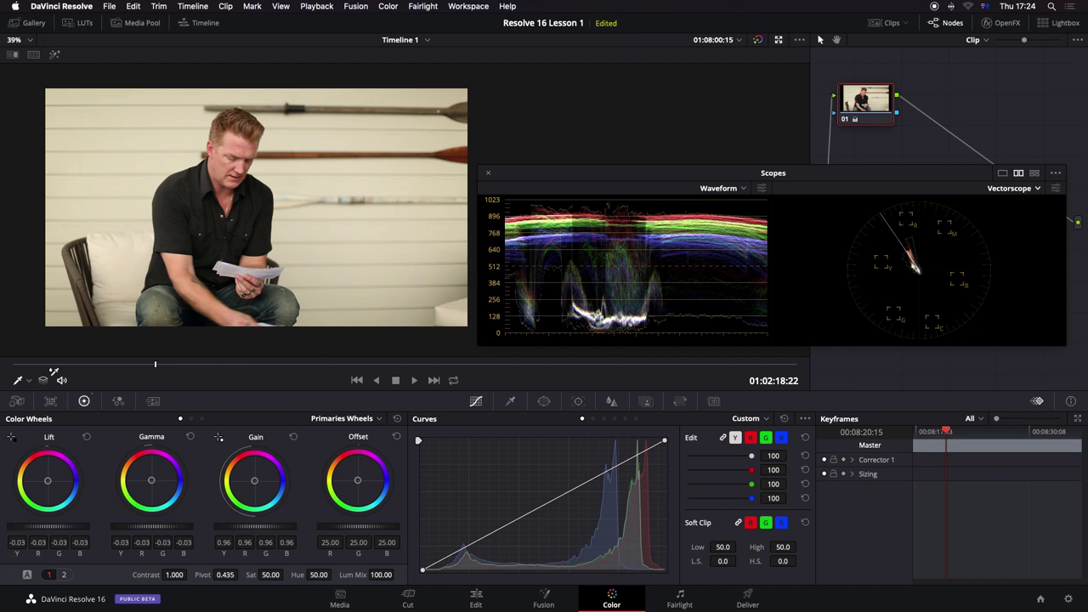
pyautogui.click(159, 158)
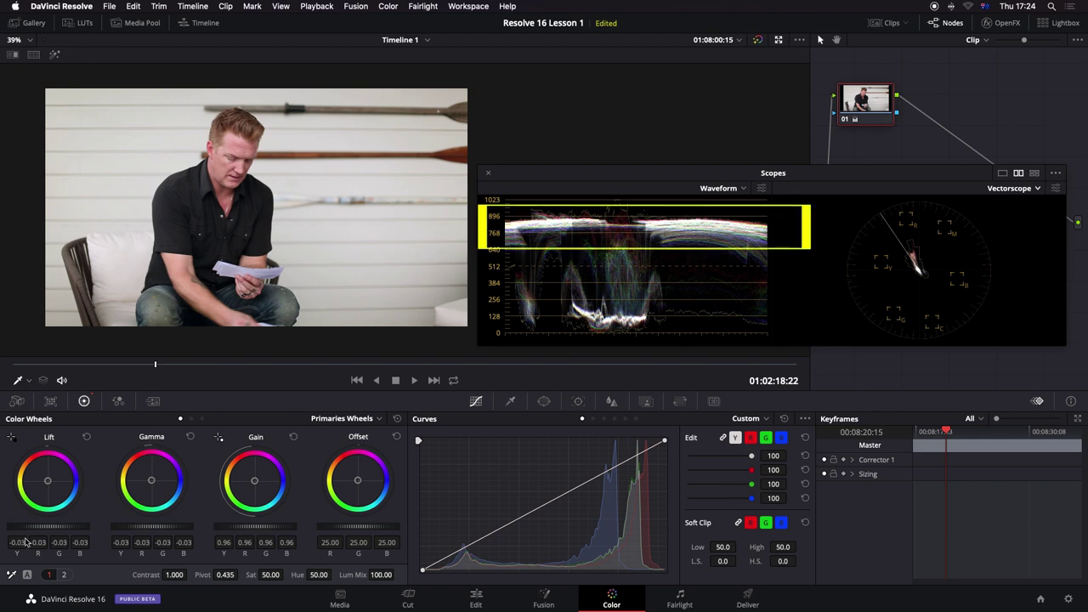
pyautogui.click(12, 576)
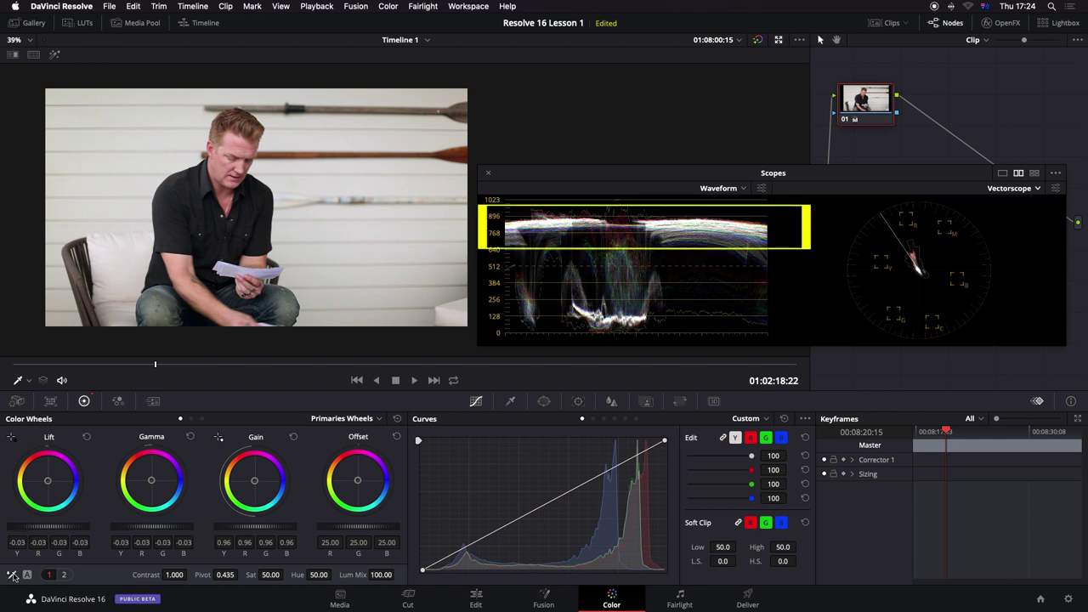
pyautogui.click(181, 138)
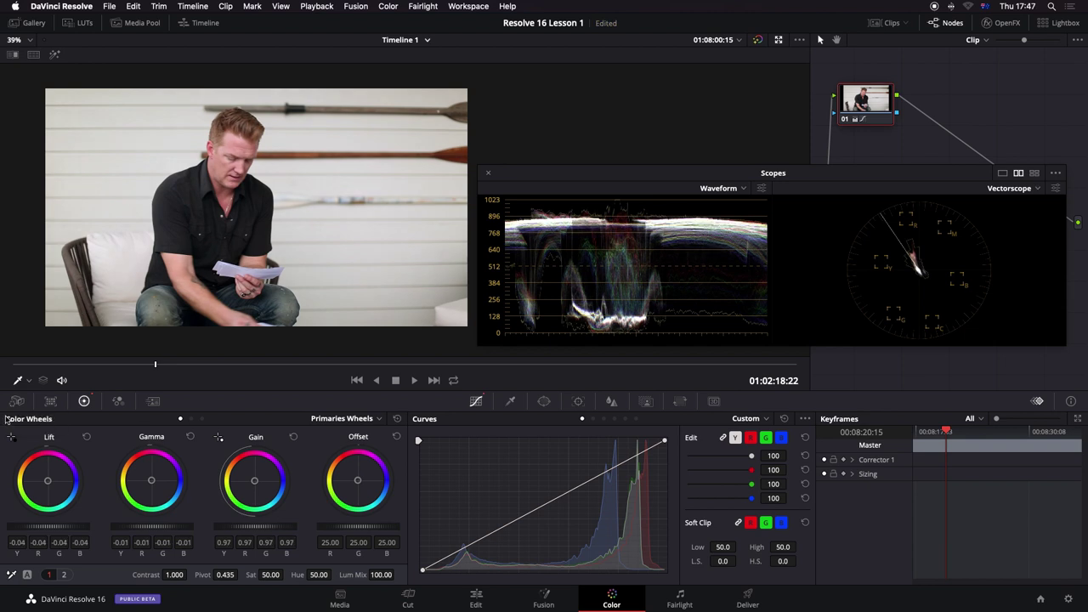
# Step: Nudge temperature and tint, raise saturation to 70.20, and check node 01's correction list
pyautogui.click(63, 575)
pyautogui.moveTo(126, 575); pyautogui.dragTo(81, 575)
pyautogui.click(48, 575)
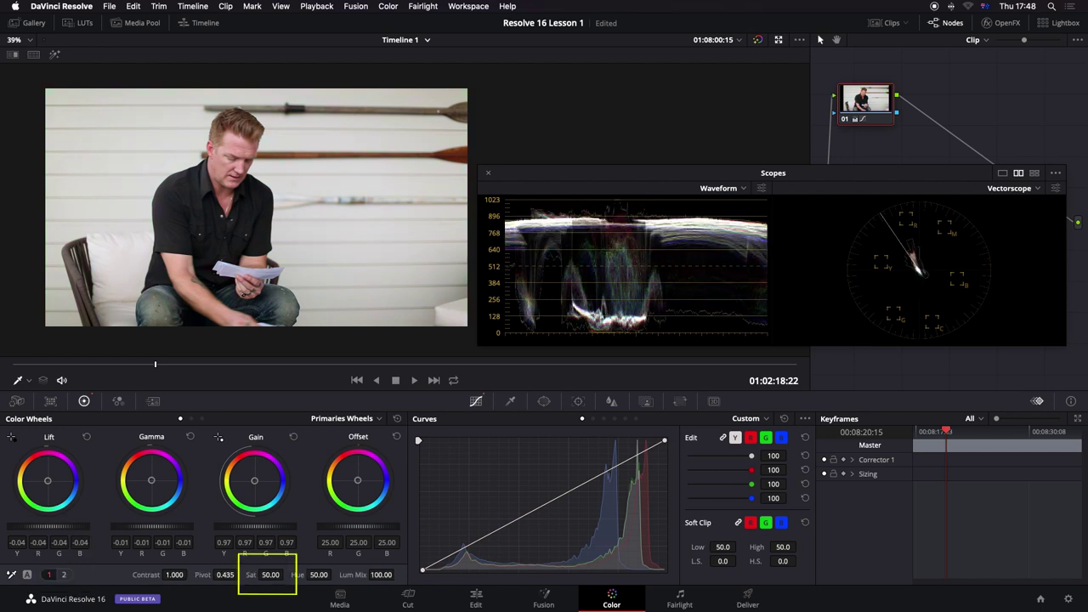
pyautogui.moveTo(270, 575); pyautogui.dragTo(292, 575)
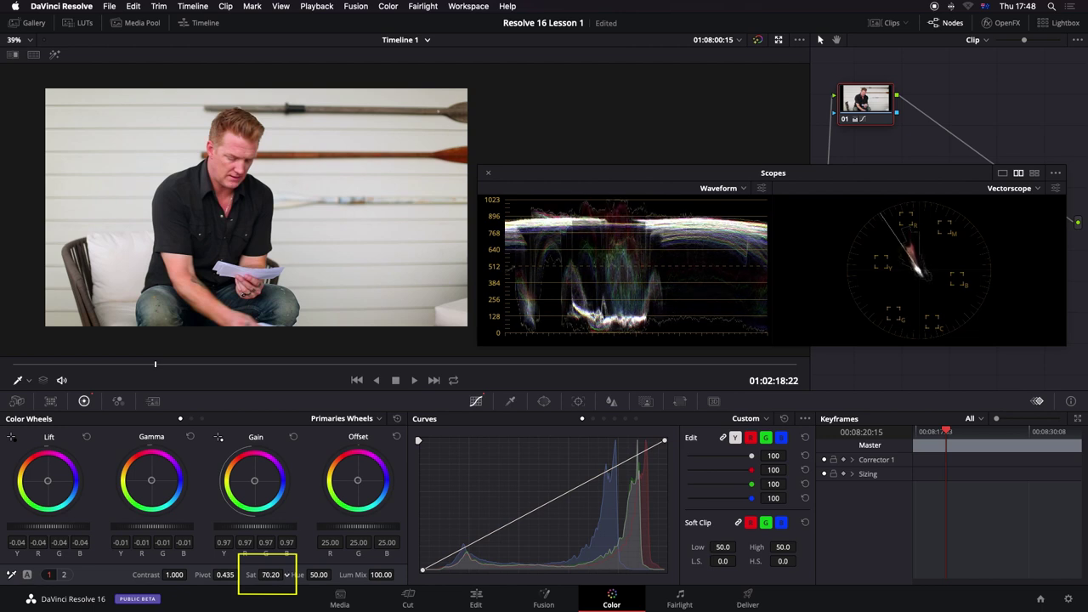
pyautogui.moveTo(844, 120)
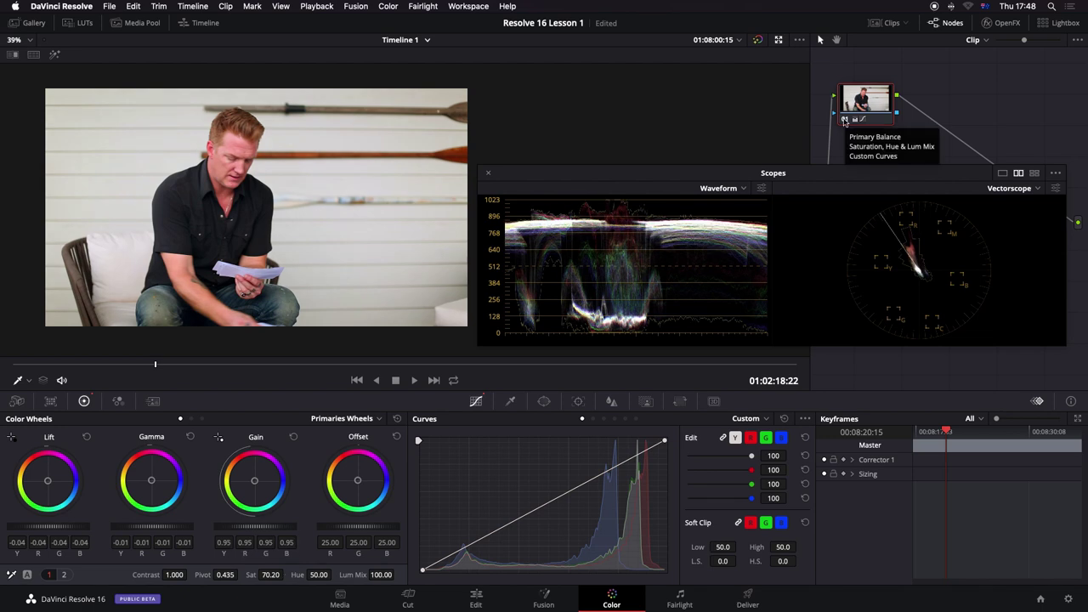
# Step: Toggle node 01's grade off and on repeatedly with Ctrl+D and clicks, ending with it enabled
pyautogui.hotkey('ctrl', 'd')
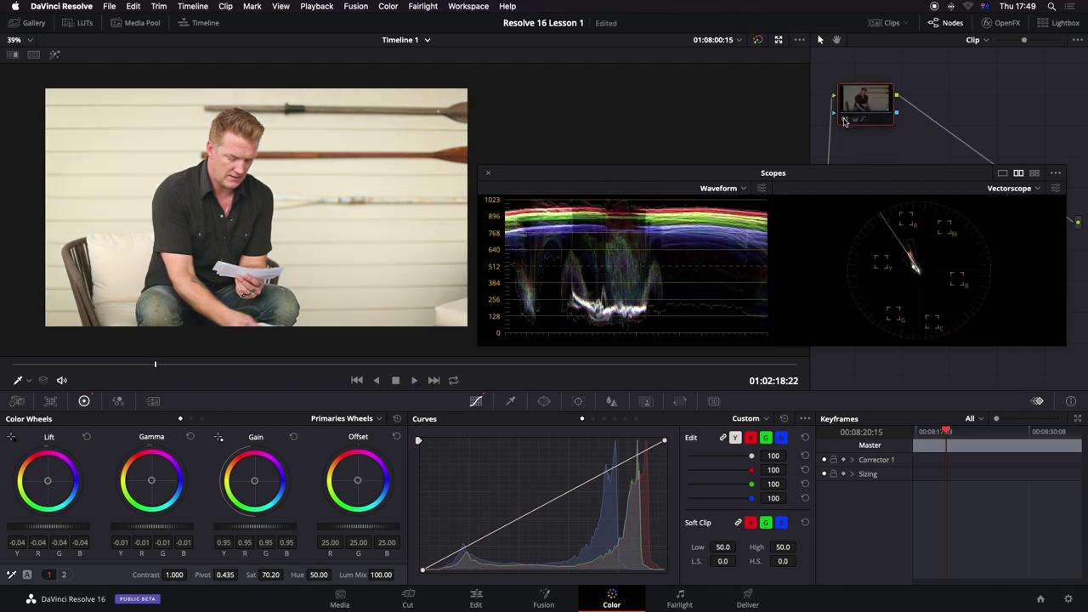
pyautogui.hotkey('ctrl', 'd')
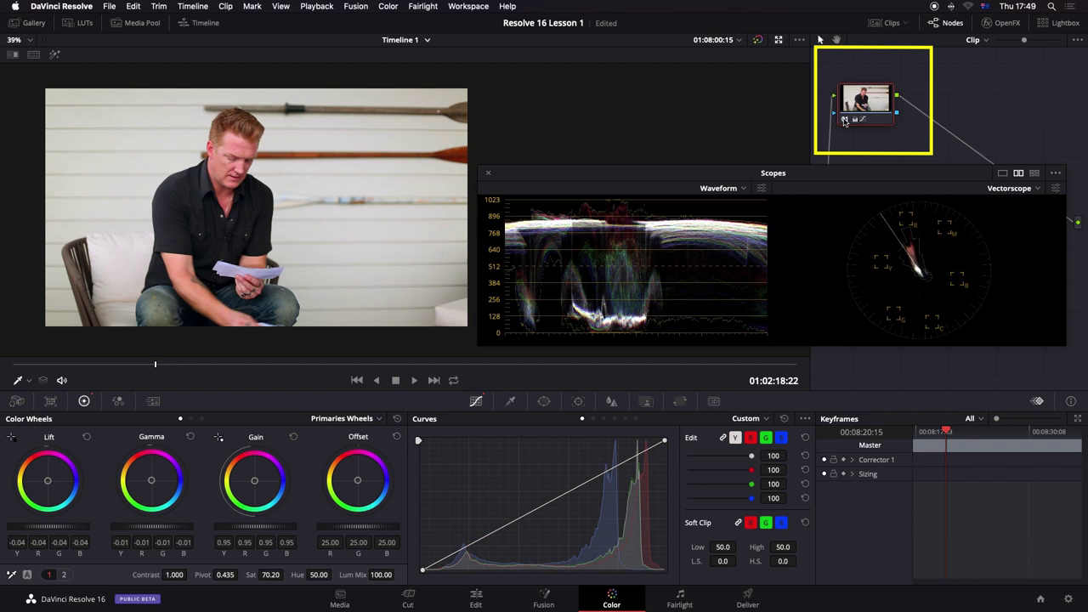
pyautogui.hotkey('ctrl', 'd')
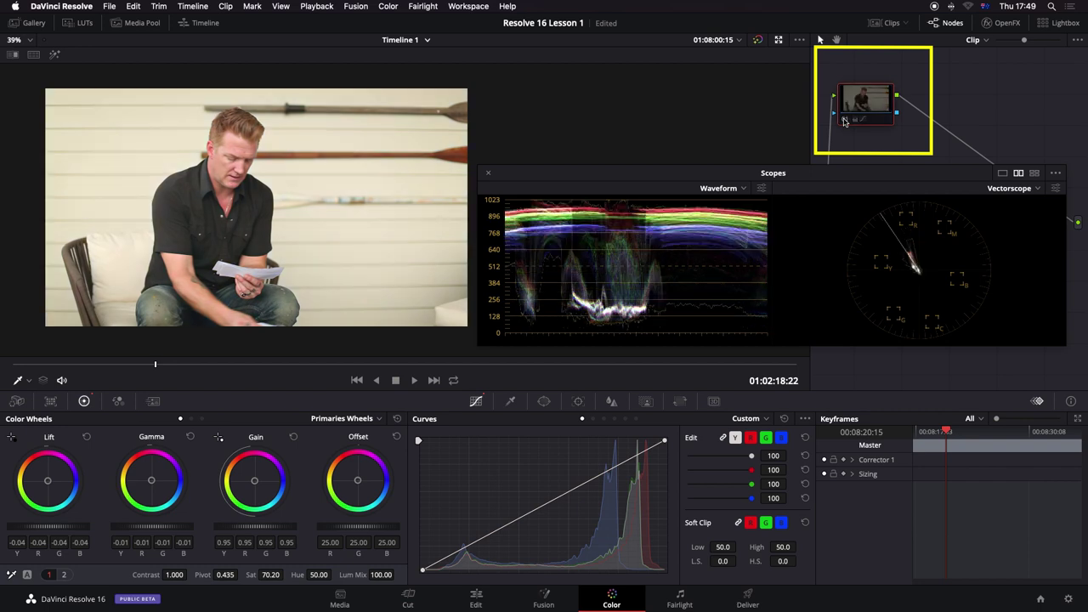
pyautogui.hotkey('ctrl', 'd')
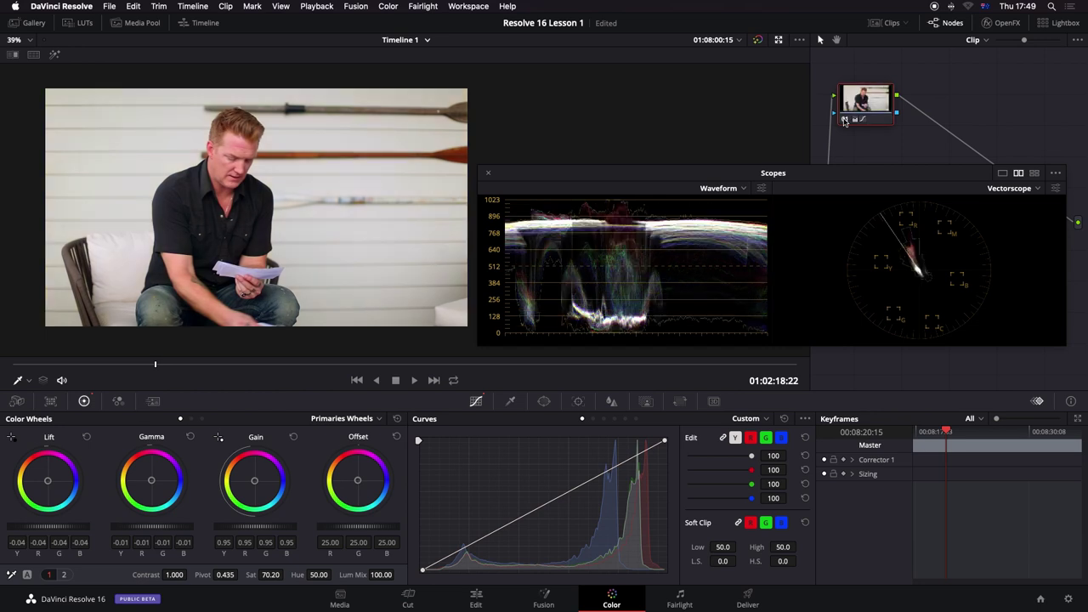
pyautogui.click(845, 120)
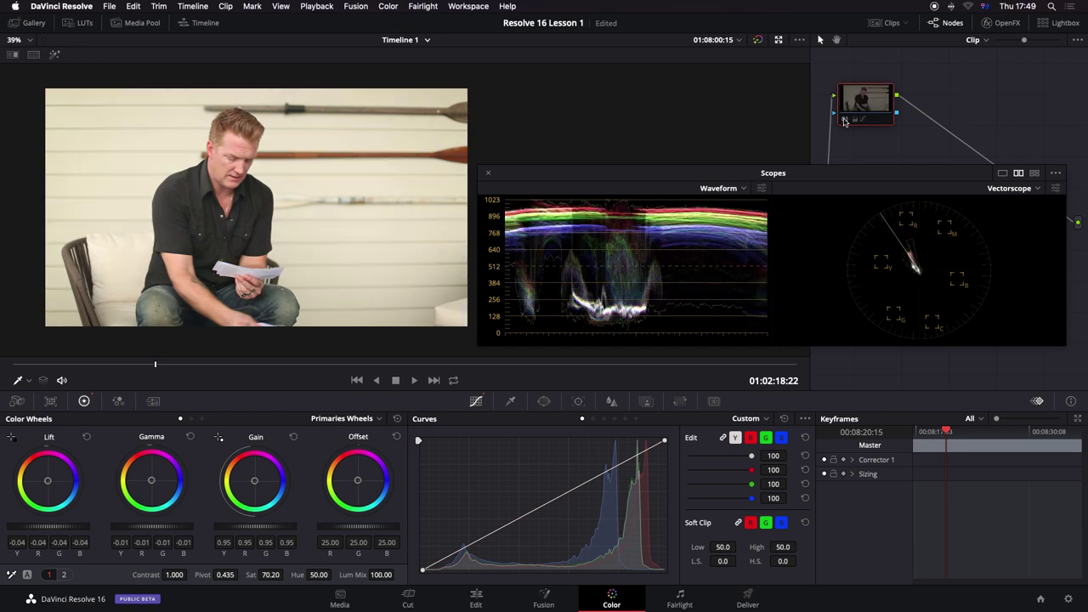
pyautogui.click(845, 120)
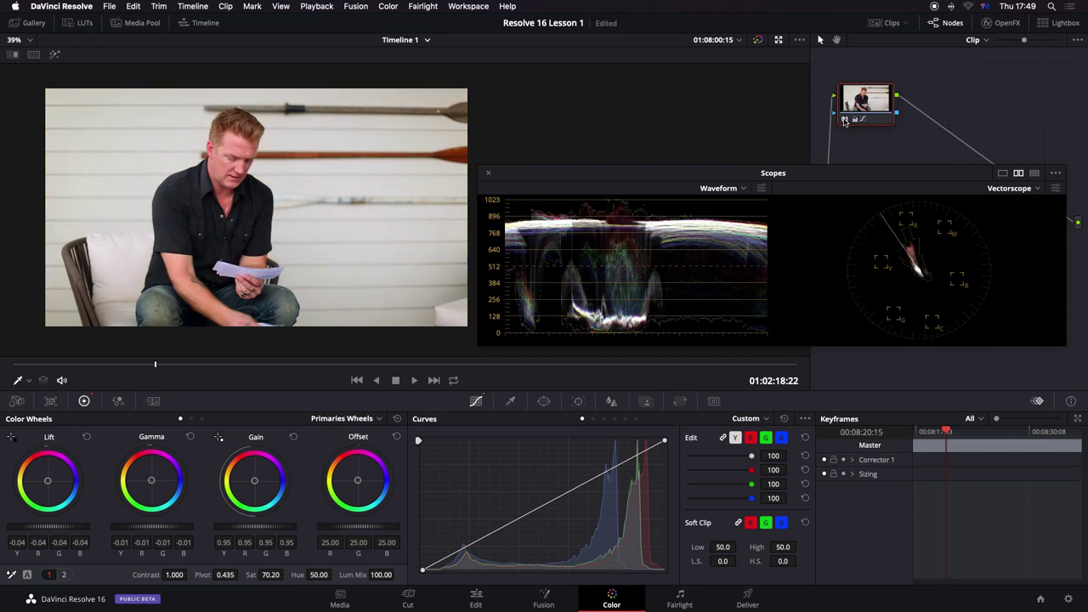
pyautogui.click(845, 120)
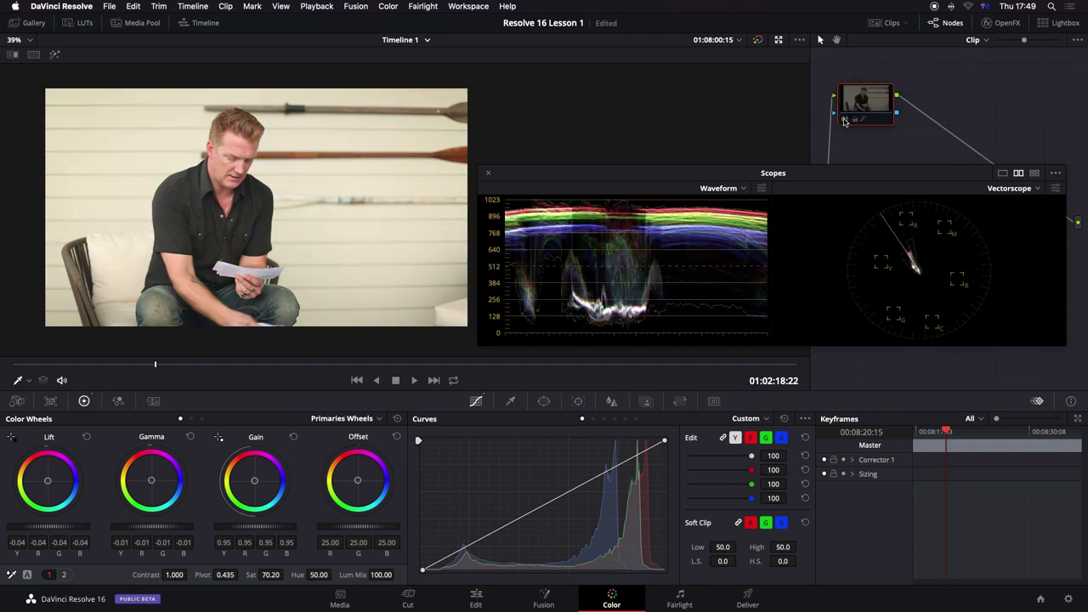
pyautogui.click(844, 120)
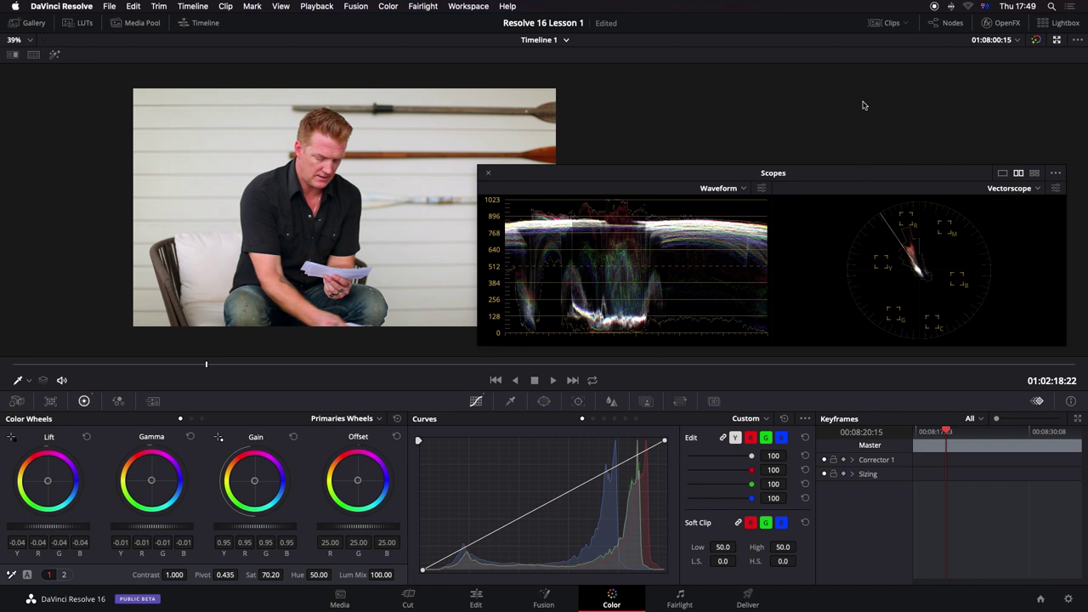
# Step: With the node graph shown, set Lift to -0.04, Gain to 1.50 and Gamma to -0.02
pyautogui.click(935, 25)
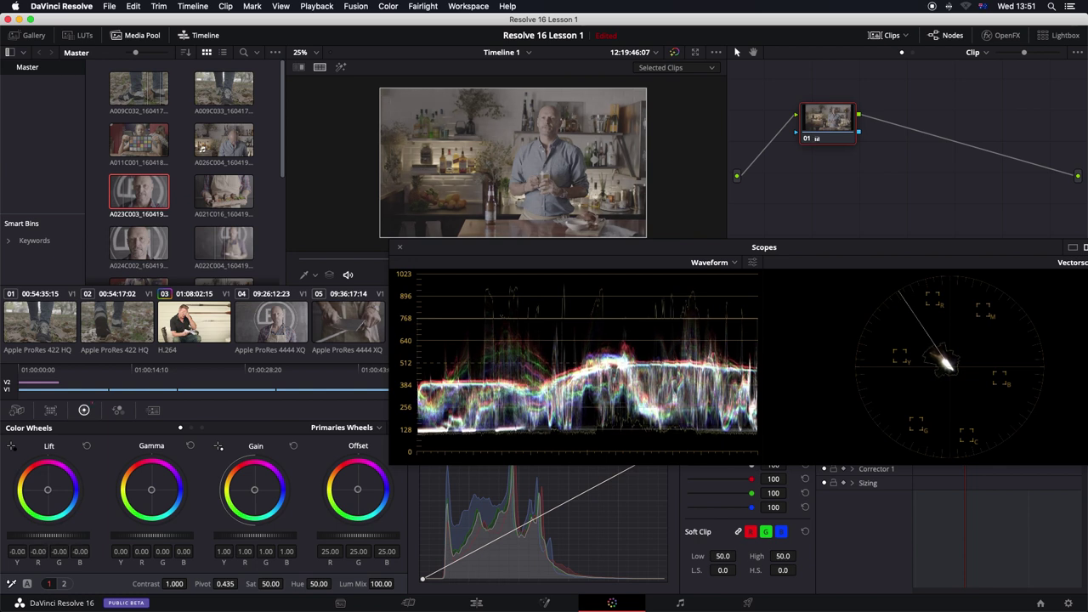
pyautogui.moveTo(88, 537); pyautogui.dragTo(63, 536)
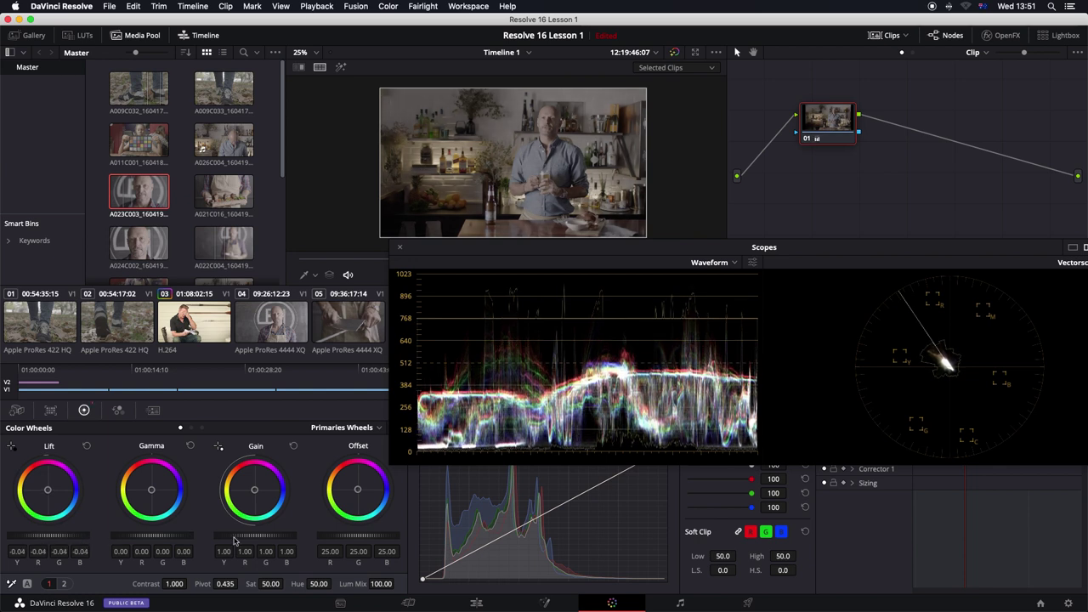
pyautogui.moveTo(234, 541); pyautogui.dragTo(277, 541)
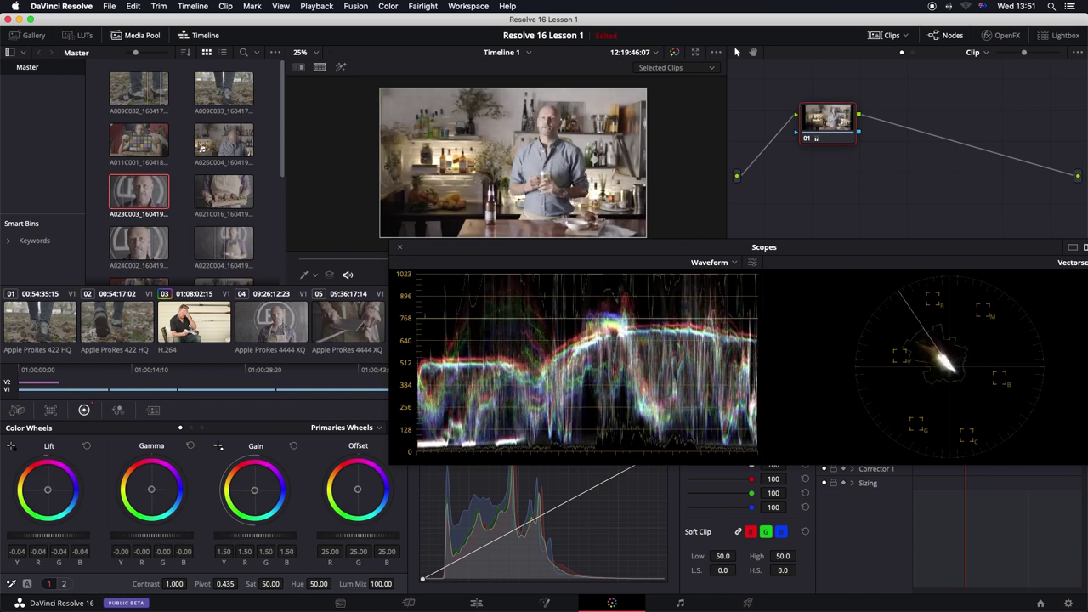
pyautogui.moveTo(170, 537); pyautogui.dragTo(150, 536)
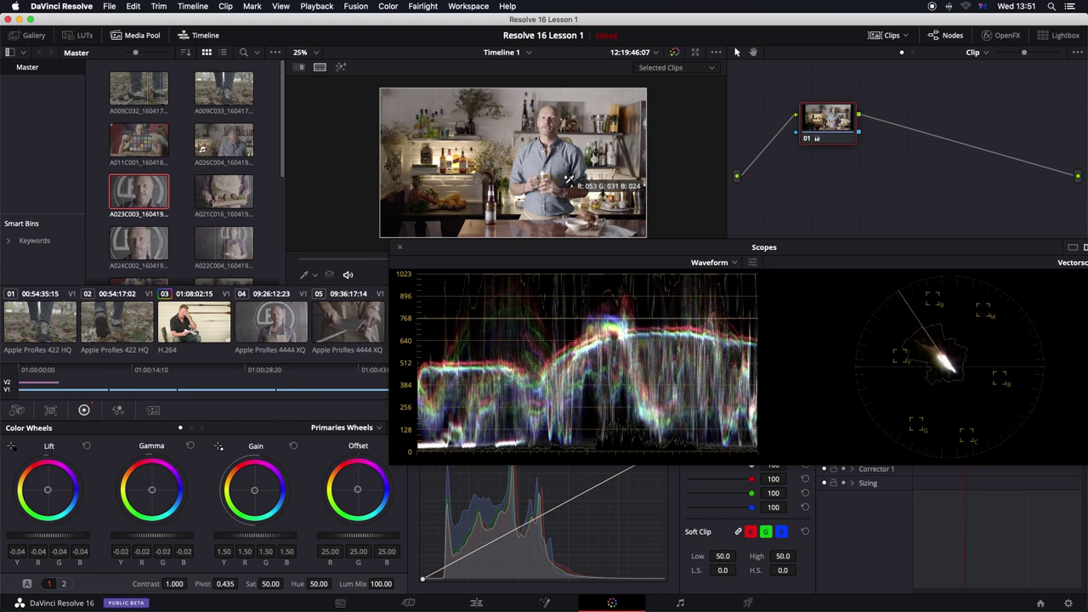
# Step: Zoom into the viewer to inspect RGB values, then fit the whole frame back with Shift+Z
pyautogui.scroll(5, 570, 160)
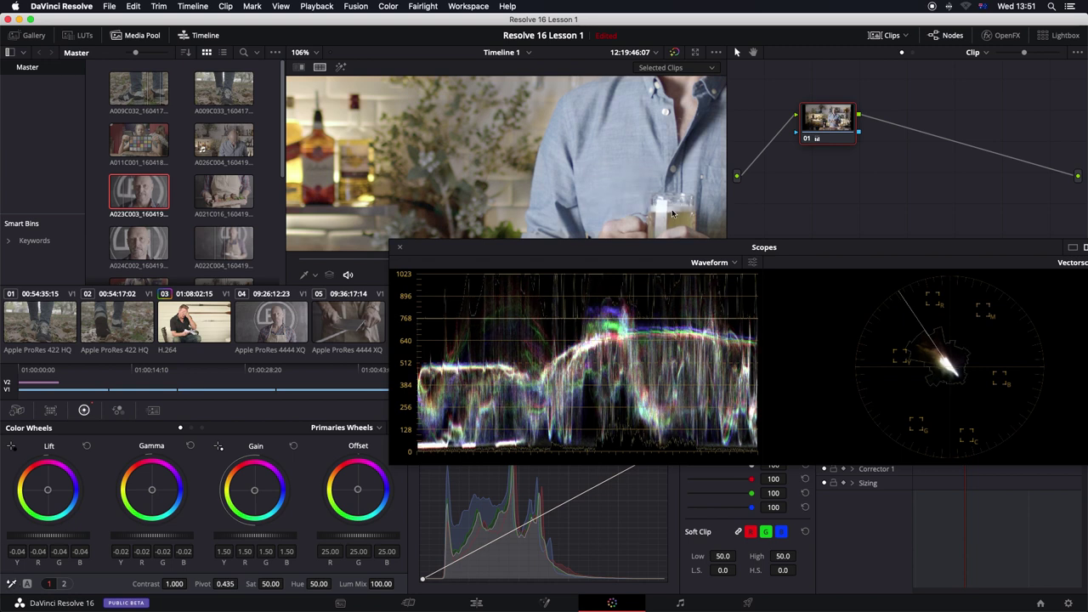
pyautogui.scroll(-3, 493, 204)
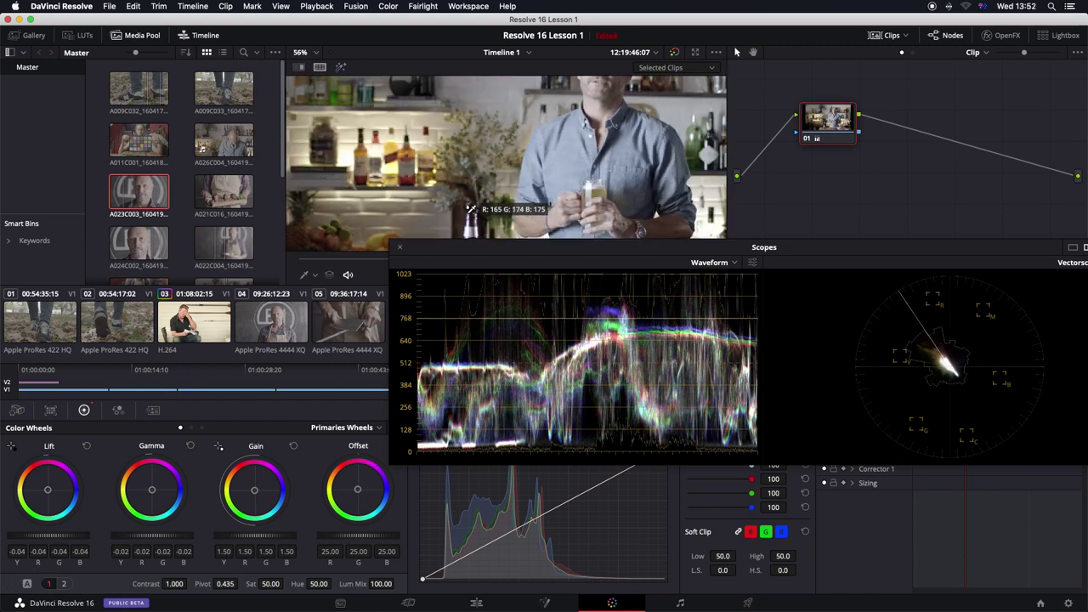
pyautogui.scroll(-2, 470, 209)
pyautogui.scroll(1, 469, 211)
pyautogui.scroll(-4, 467, 214)
pyautogui.scroll(1, 466, 214)
pyautogui.scroll(3, 501, 162)
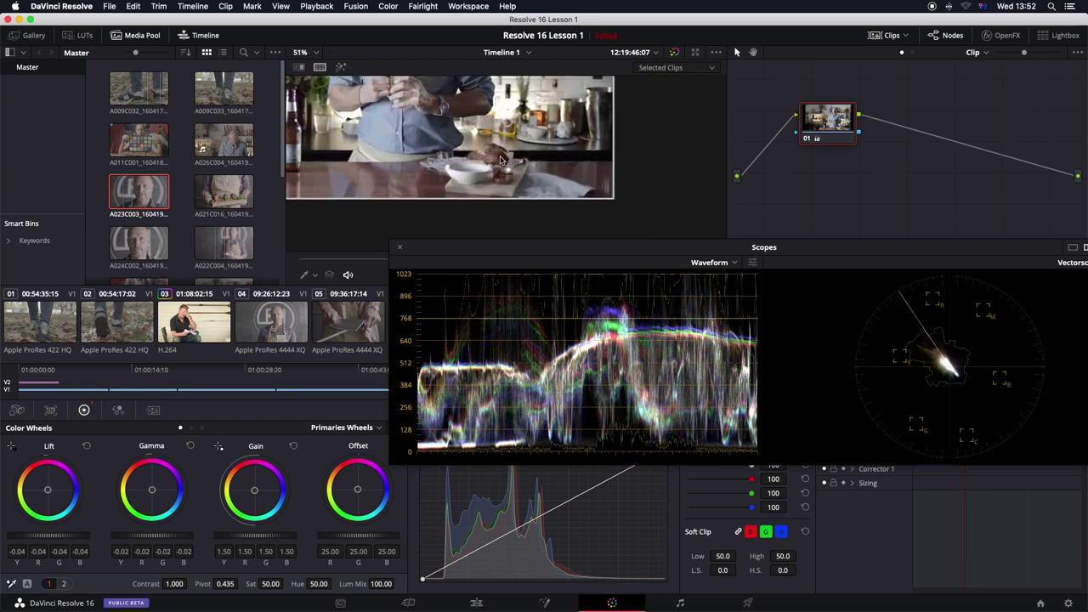
pyautogui.scroll(2, 500, 161)
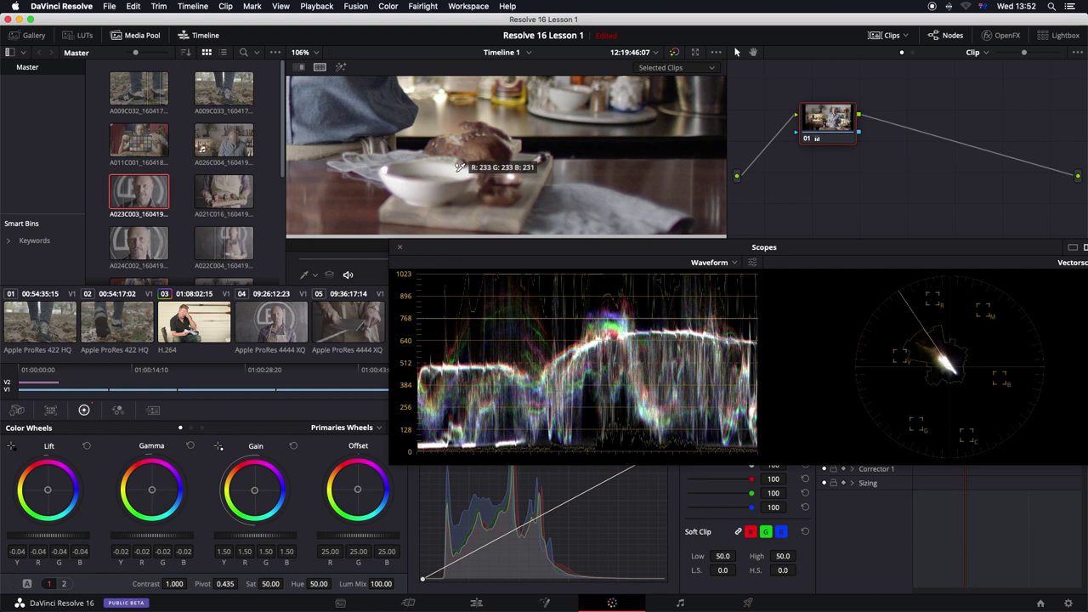
pyautogui.hotkey('shift', 'z')
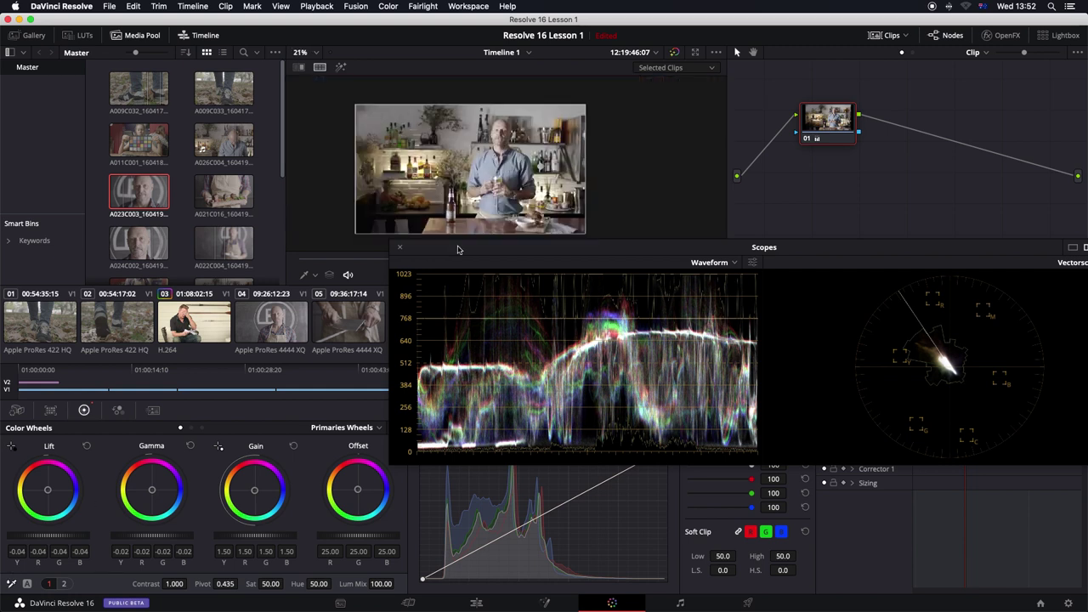
# Step: Set saturation 71.40, Gamma -0.04 and Gain 1.45, and move Scopes off the clip thumbnails
pyautogui.moveTo(272, 583); pyautogui.dragTo(333, 583)
pyautogui.moveTo(157, 535); pyautogui.dragTo(149, 535)
pyautogui.moveTo(259, 538); pyautogui.dragTo(247, 540)
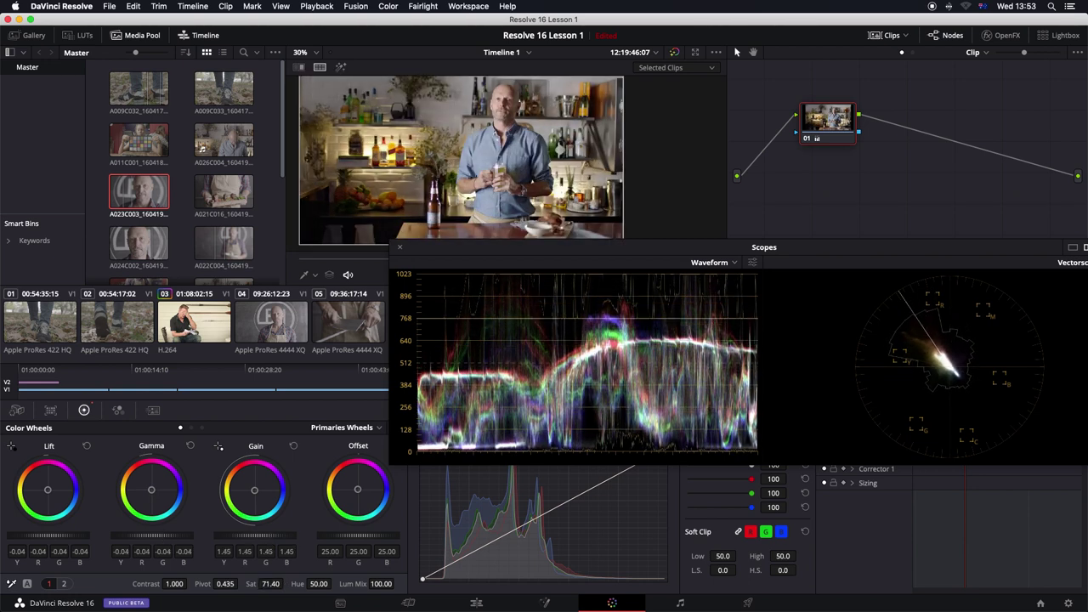
pyautogui.moveTo(495, 254); pyautogui.dragTo(428, 390)
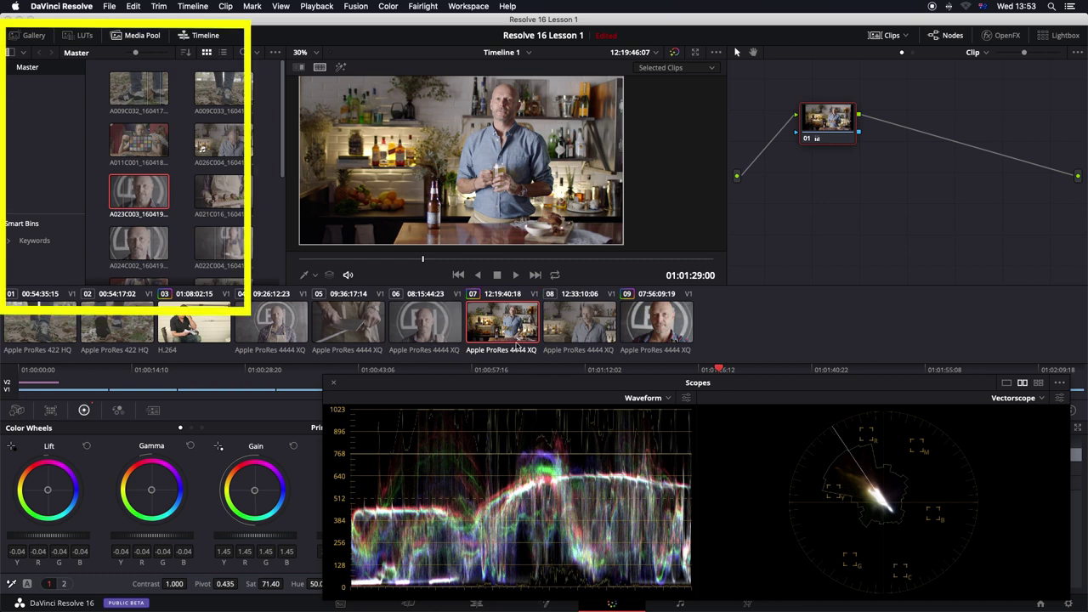
# Step: Grab clip 07's grade as still 1.7.1, apply it to clip 08, then reselect clip 07
pyautogui.rightClick(463, 187)
pyautogui.click(479, 194)
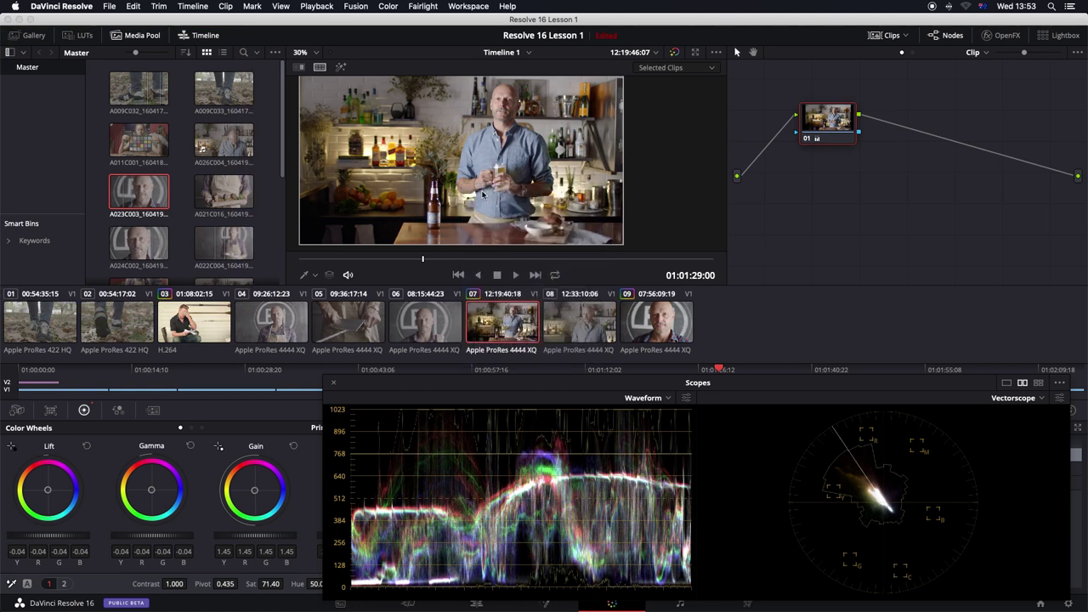
pyautogui.click(34, 35)
pyautogui.click(583, 330)
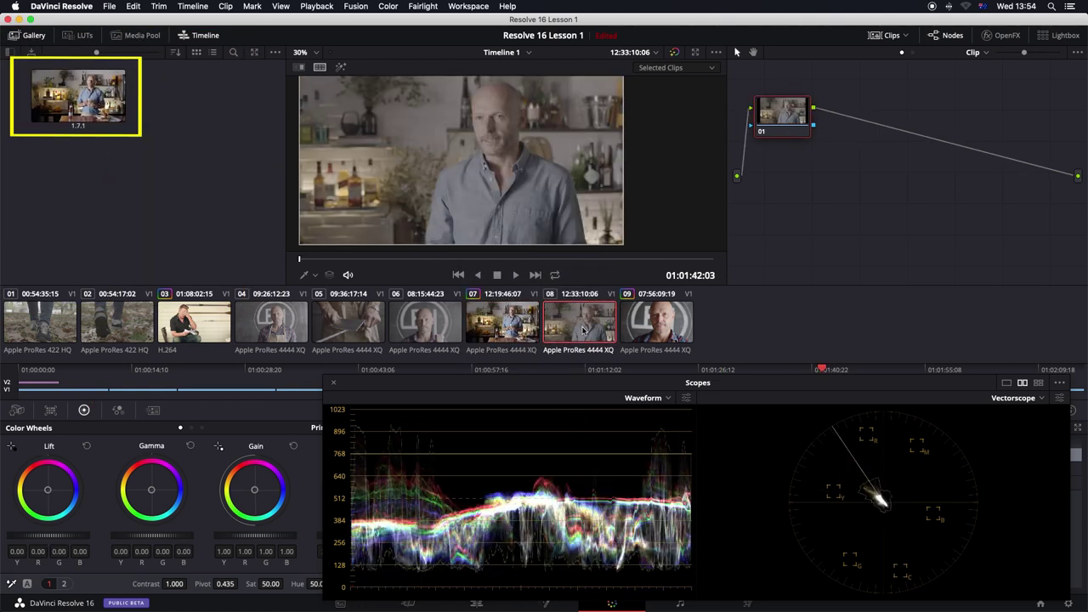
pyautogui.scroll(-3, 644, 173)
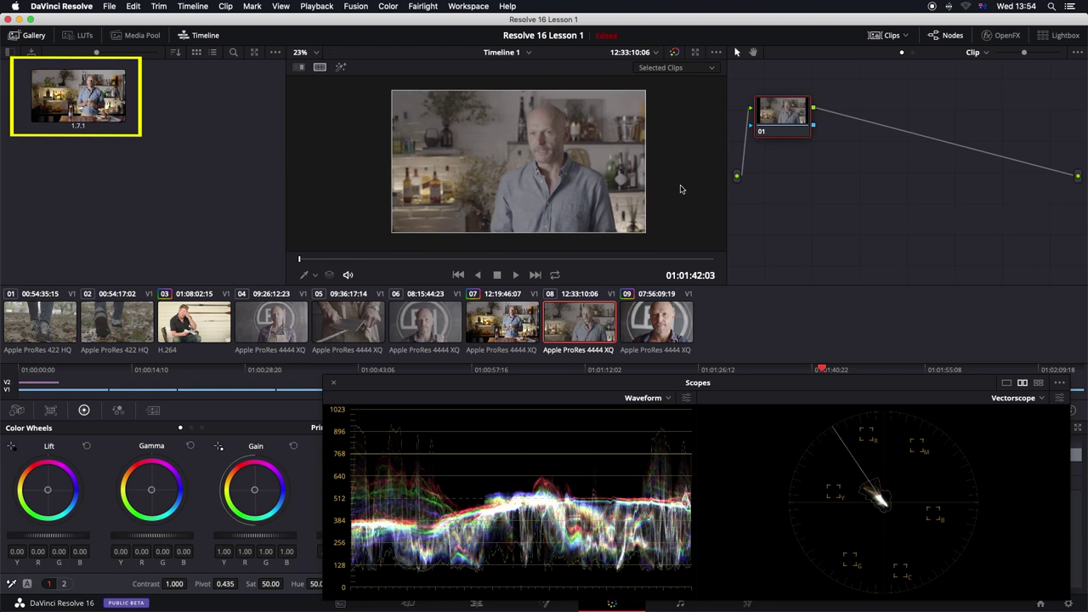
pyautogui.rightClick(96, 105)
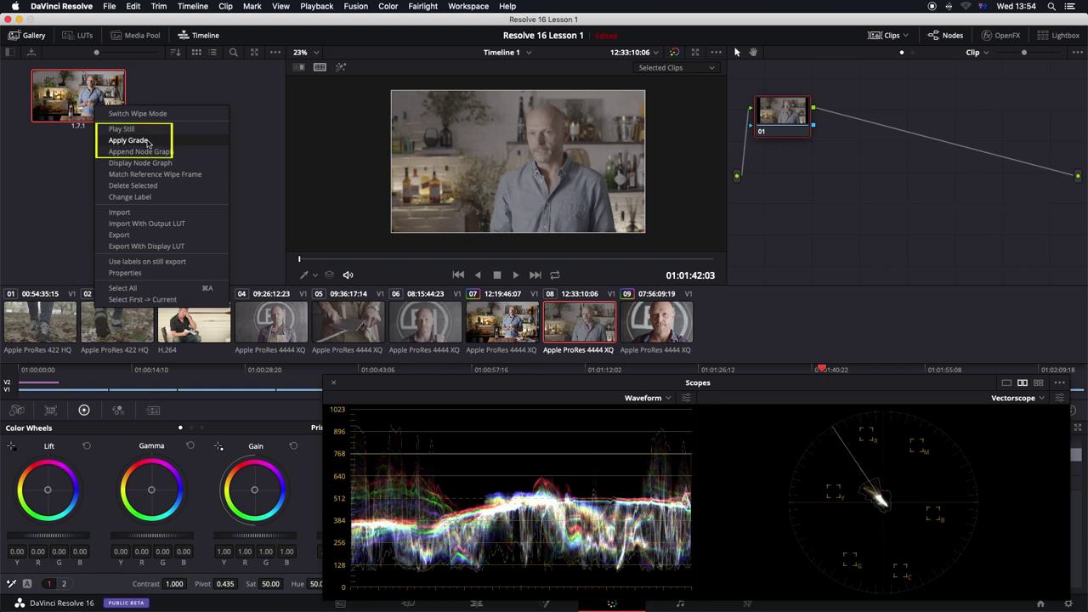
pyautogui.click(147, 141)
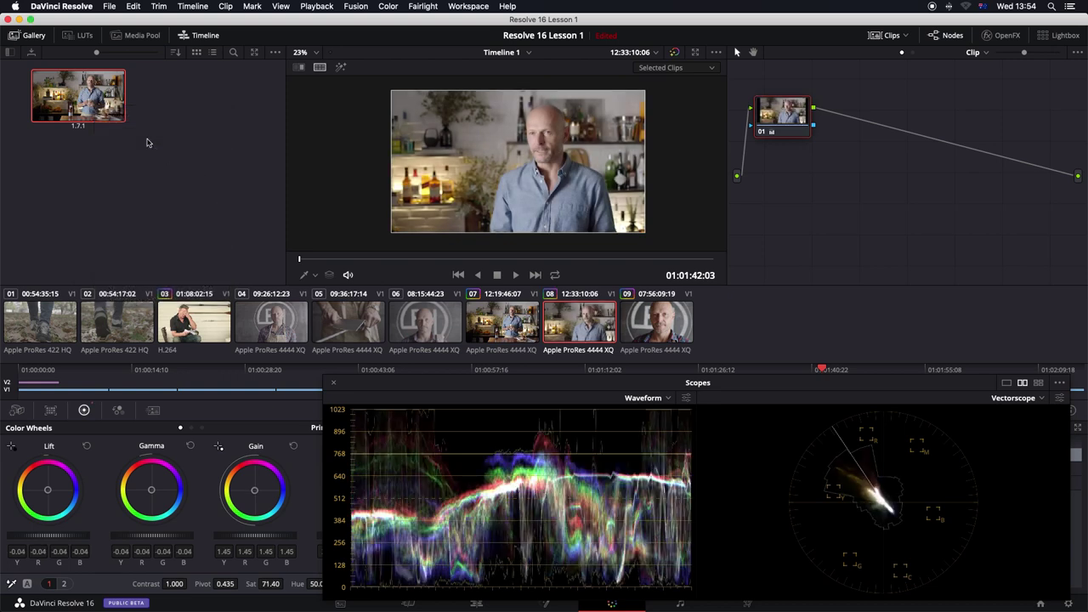
pyautogui.click(504, 318)
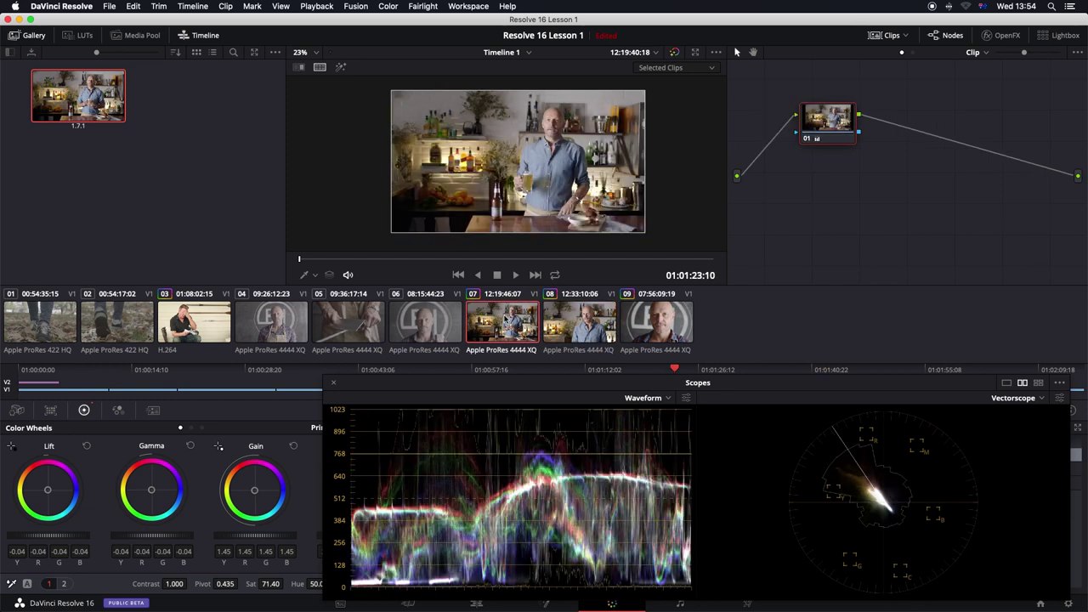
# Step: Compare clips 07 and 08 side by side in the viewer and scopes, play it, then show Hue vs Hue
pyautogui.keyDown('super'); pyautogui.click(606, 324); pyautogui.keyUp('super')
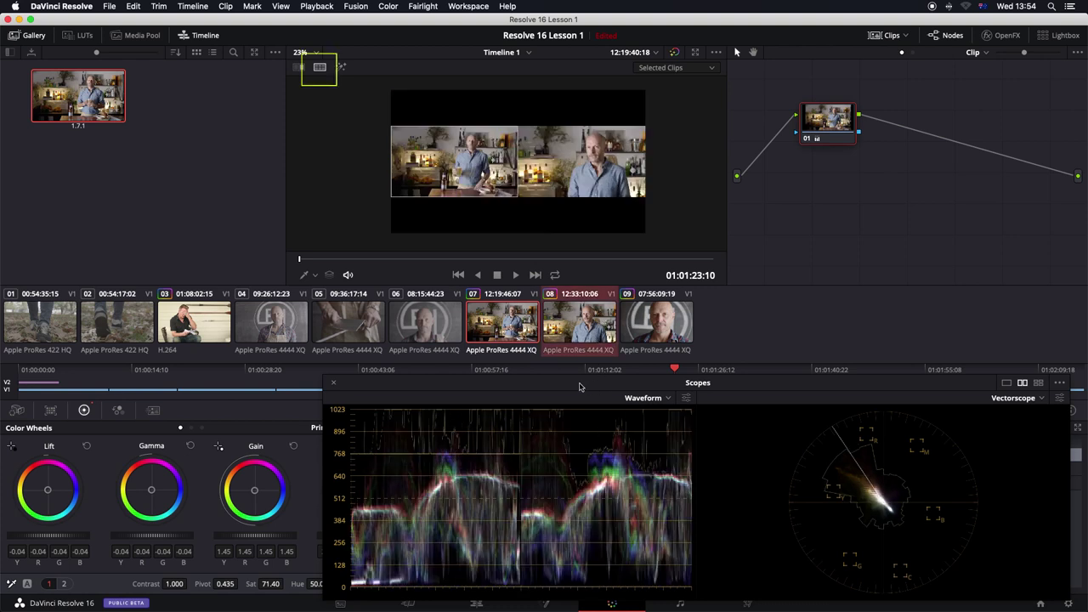
pyautogui.moveTo(582, 383); pyautogui.dragTo(571, 307)
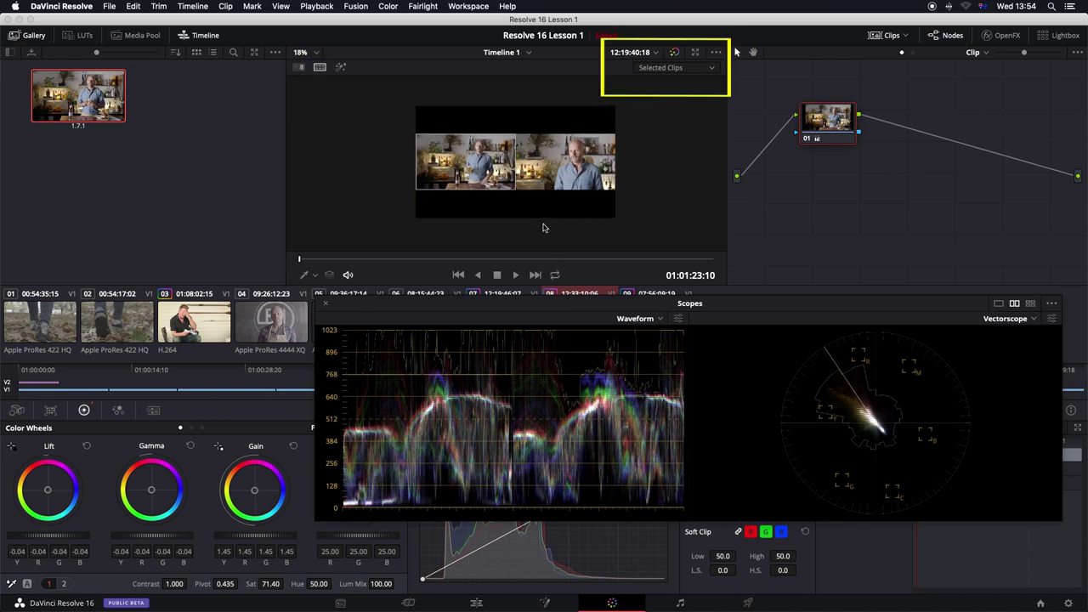
pyautogui.scroll(2, 541, 228)
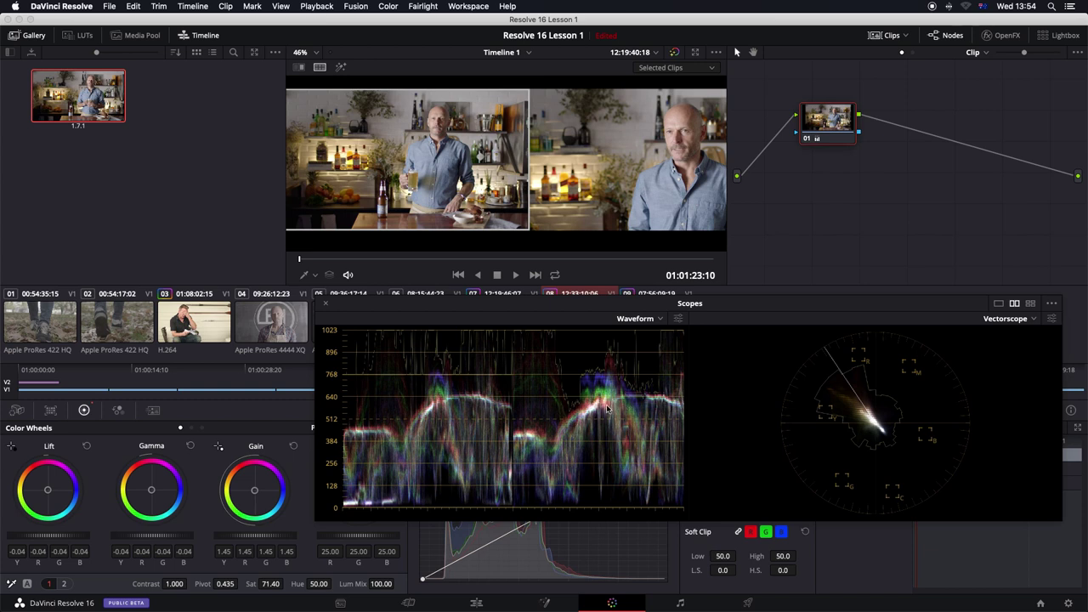
pyautogui.scroll(-5, 559, 187)
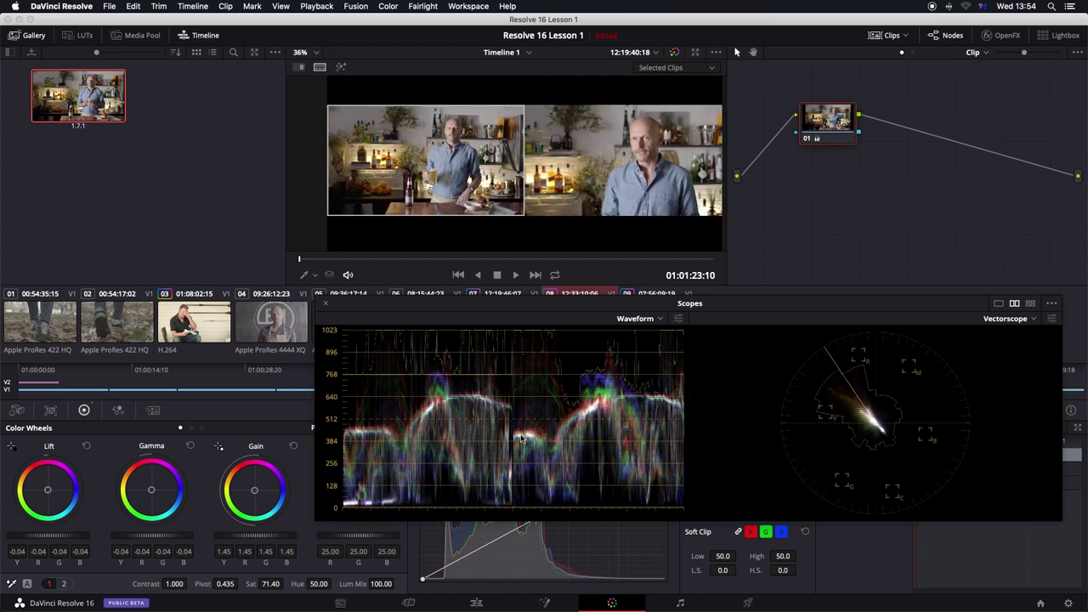
pyautogui.scroll(4, 521, 439)
pyautogui.scroll(5, 522, 439)
pyautogui.scroll(4, 521, 439)
pyautogui.scroll(-3, 521, 439)
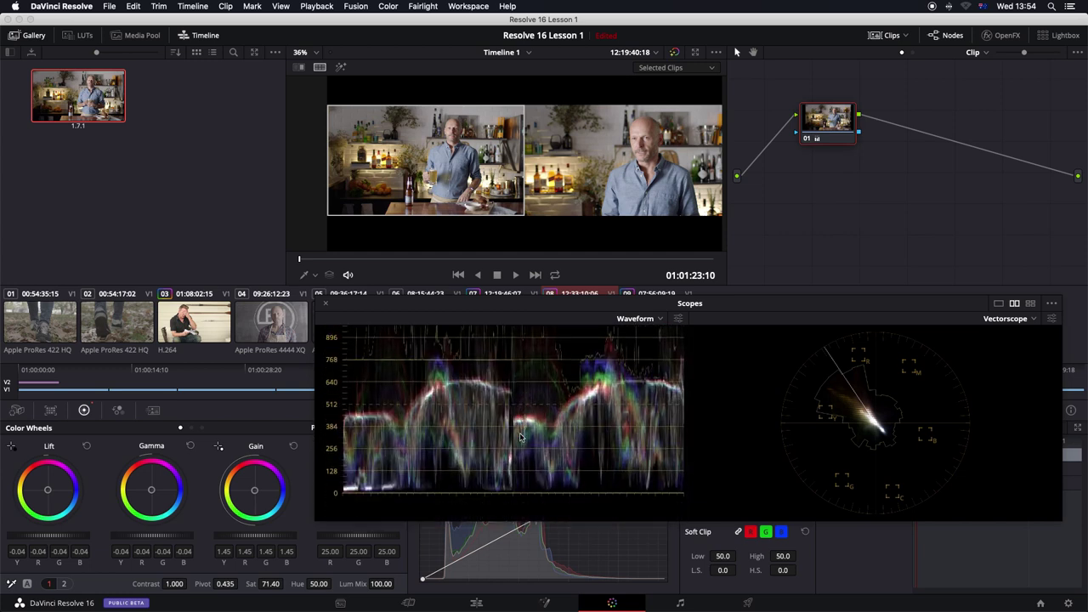
pyautogui.scroll(2, 521, 439)
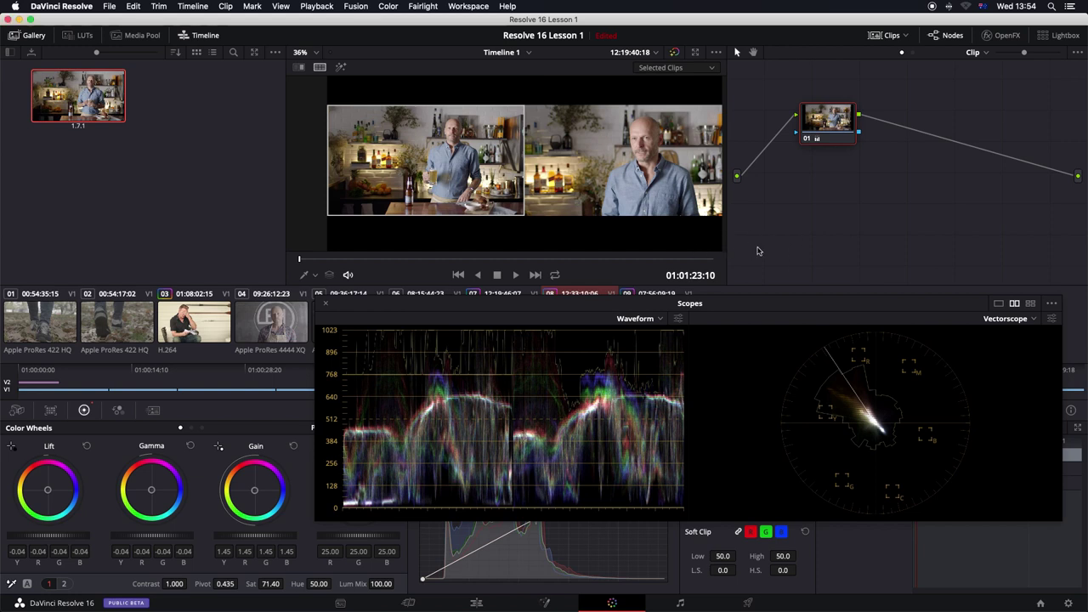
pyautogui.press('space')
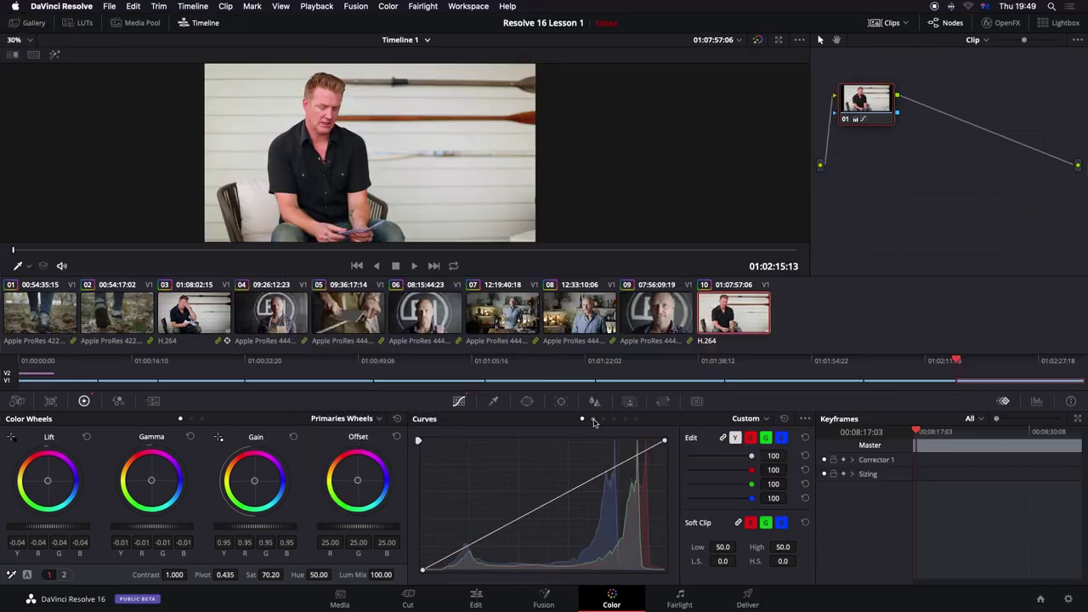
pyautogui.click(593, 418)
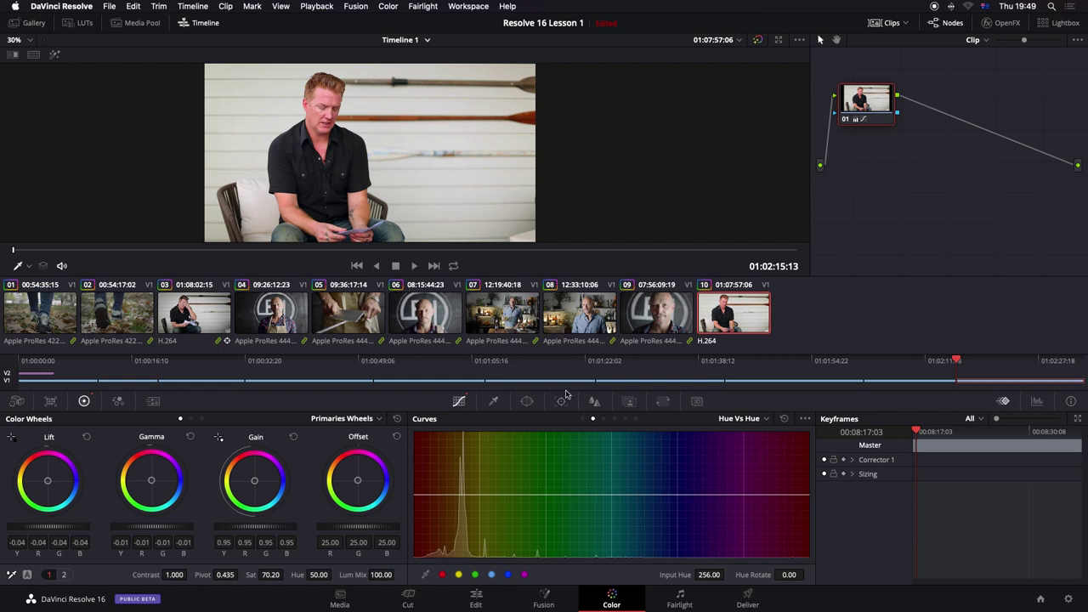
# Step: Add serial node 02 and bend the Hue vs Hue and Hue vs Sat curves to shift one hue range
pyautogui.hotkey('alt', 's')
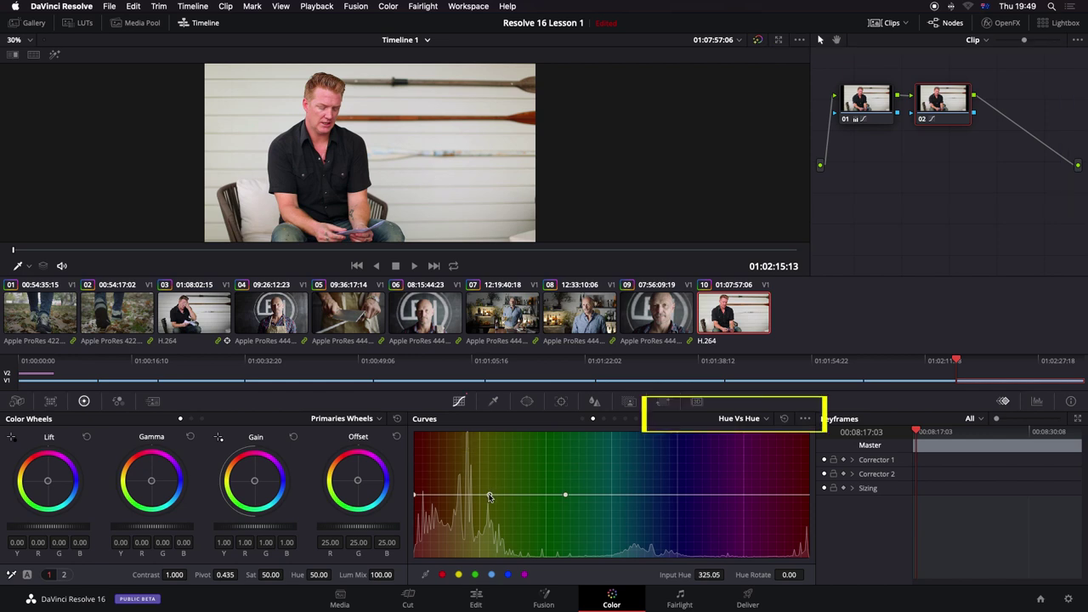
pyautogui.moveTo(489, 496)
pyautogui.mouseDown()
pyautogui.moveTo(498, 522)
pyautogui.moveTo(491, 507)
pyautogui.mouseUp()
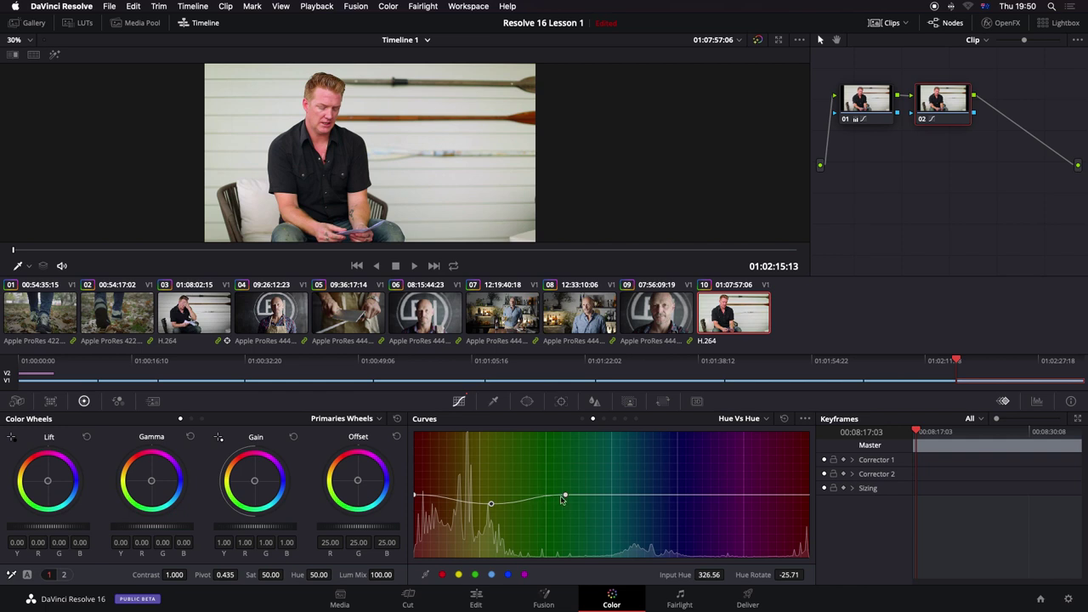
pyautogui.moveTo(566, 495); pyautogui.dragTo(531, 496)
pyautogui.click(417, 496)
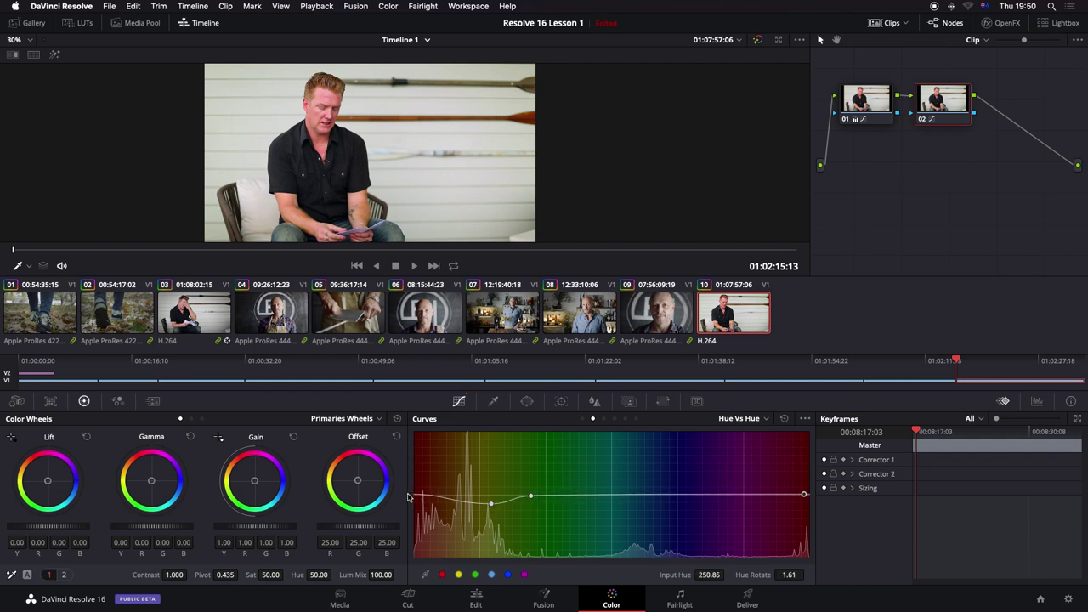
pyautogui.moveTo(804, 495); pyautogui.dragTo(804, 497)
pyautogui.moveTo(492, 505); pyautogui.dragTo(482, 515)
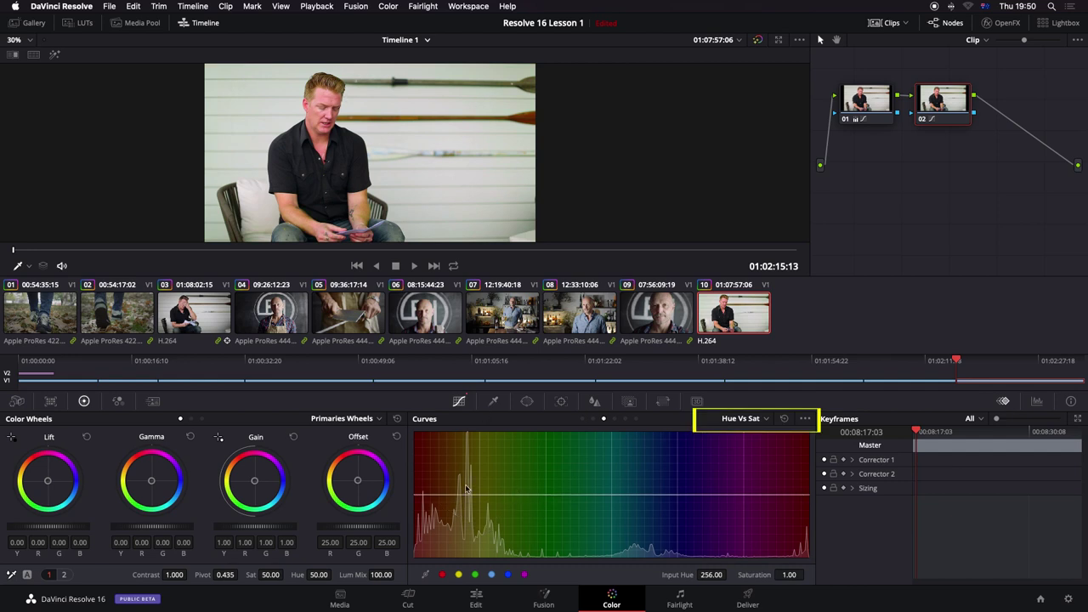
pyautogui.moveTo(807, 495)
pyautogui.mouseDown()
pyautogui.moveTo(813, 521)
pyautogui.moveTo(810, 504)
pyautogui.mouseUp()
# Step: Advance the clip about seven seconds and add node 03 below node 01
pyautogui.moveTo(170, 249); pyautogui.dragTo(316, 250)
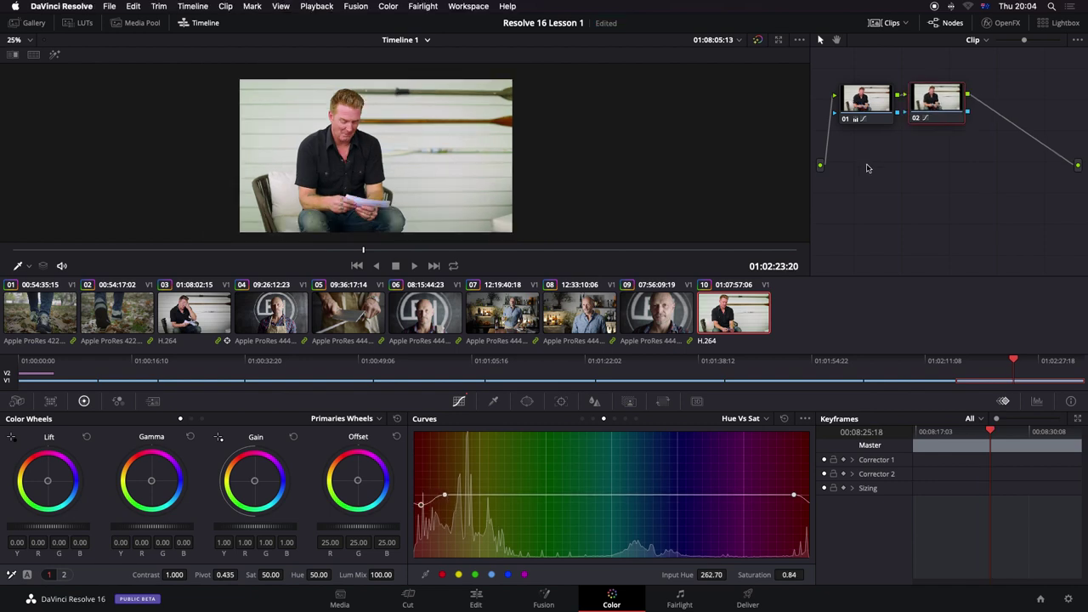
pyautogui.hotkey('alt', 's')
pyautogui.moveTo(1013, 97); pyautogui.dragTo(878, 164)
# Step: Add a Circle window on node 03 around the seated man and invert it
pyautogui.click(527, 402)
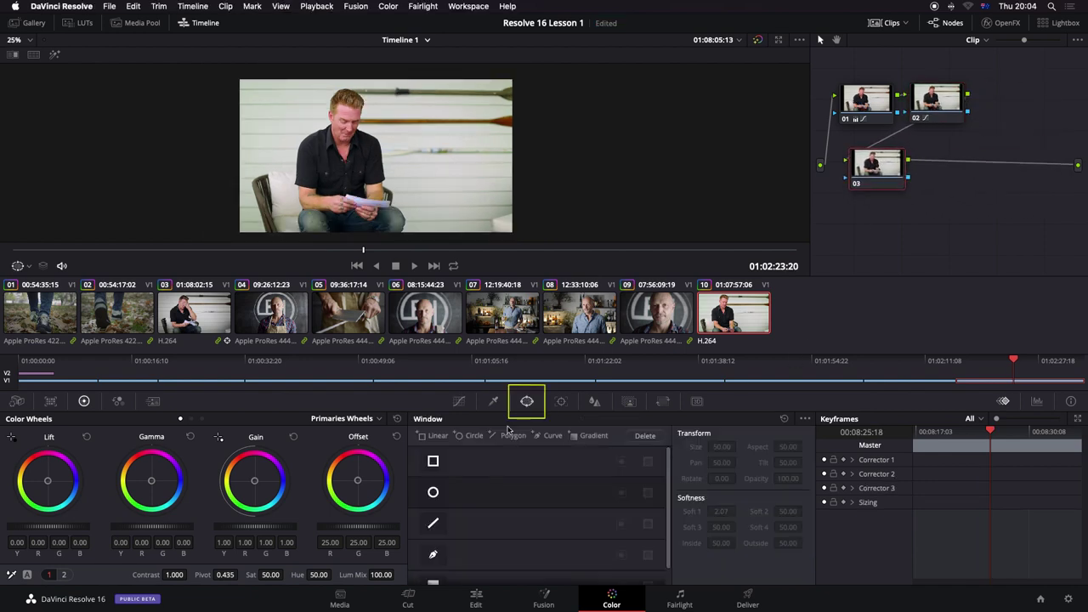
pyautogui.click(434, 493)
pyautogui.moveTo(374, 159)
pyautogui.mouseDown()
pyautogui.moveTo(236, 150)
pyautogui.moveTo(347, 147)
pyautogui.moveTo(340, 135)
pyautogui.moveTo(369, 147)
pyautogui.mouseUp()
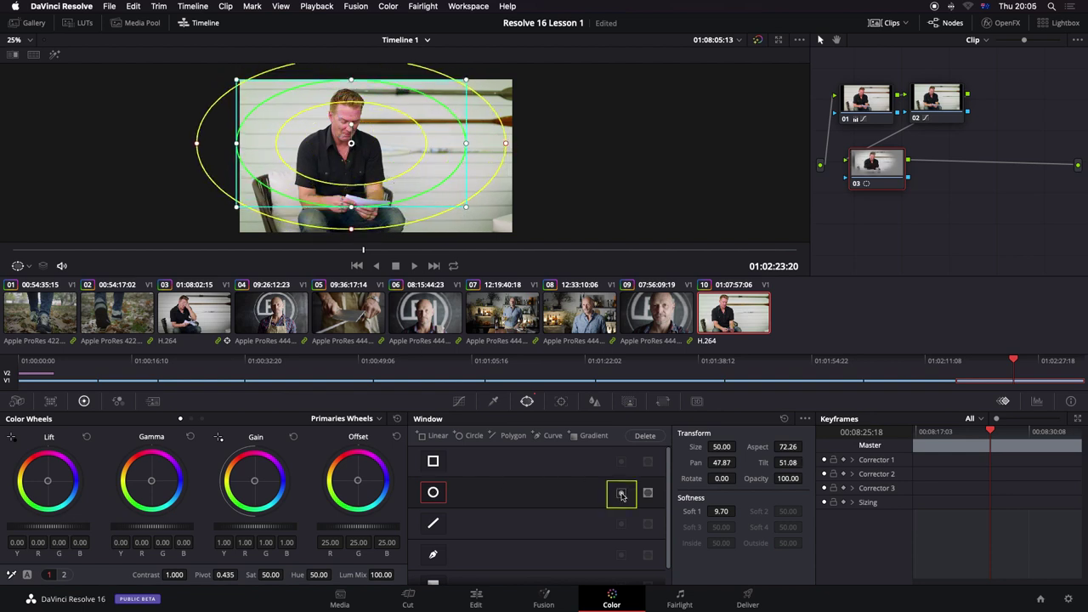
pyautogui.click(622, 495)
# Step: Pull the Custom curve down to darken everything outside the oval
pyautogui.click(460, 400)
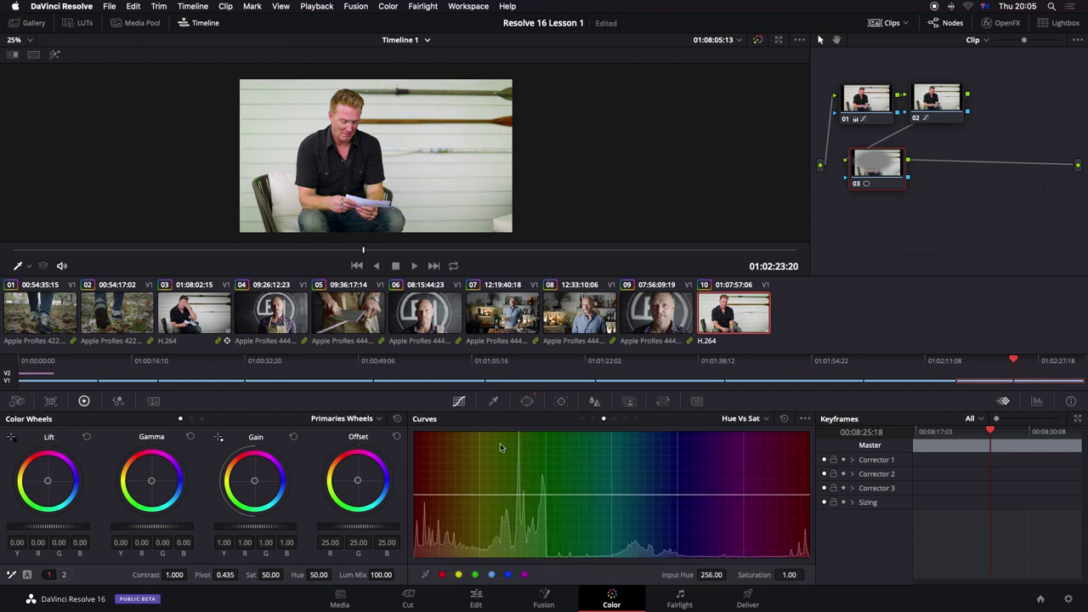
pyautogui.click(582, 419)
pyautogui.moveTo(553, 504); pyautogui.dragTo(567, 518)
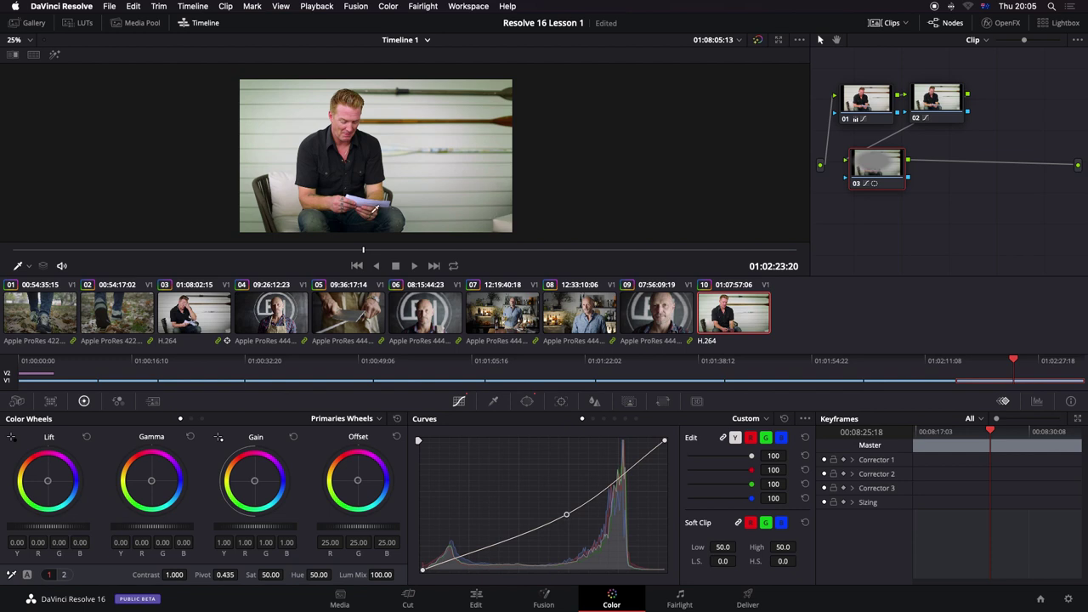
# Step: Desaturate outside the oval by lowering the Lum vs Sat and Sat vs Sat curves
pyautogui.click(625, 419)
pyautogui.click(487, 496)
pyautogui.click(720, 495)
pyautogui.moveTo(414, 495); pyautogui.dragTo(415, 556)
pyautogui.click(636, 419)
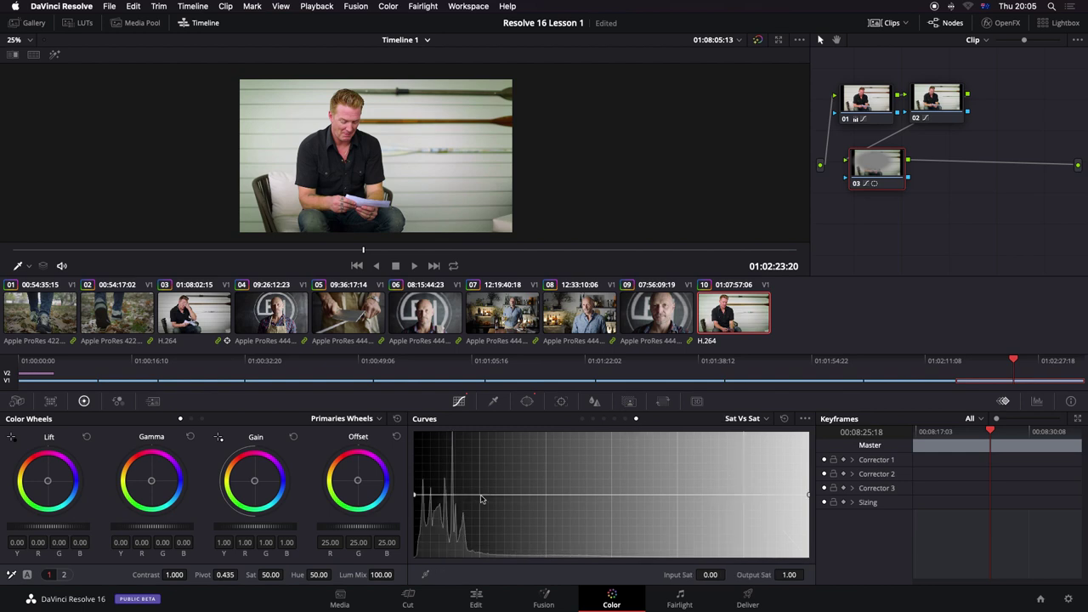
pyautogui.moveTo(415, 496); pyautogui.dragTo(415, 557)
pyautogui.moveTo(808, 496); pyautogui.dragTo(812, 579)
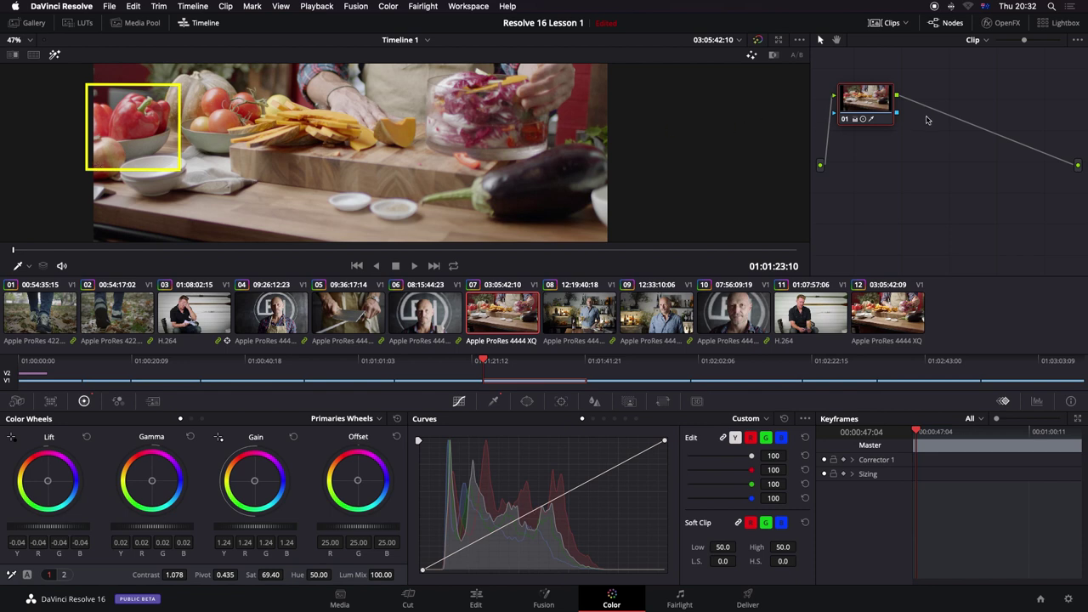
# Step: Add a serial node and key the red pepper with the Qualifier, saturation upper limit 22.0
pyautogui.hotkey('alt', 's')
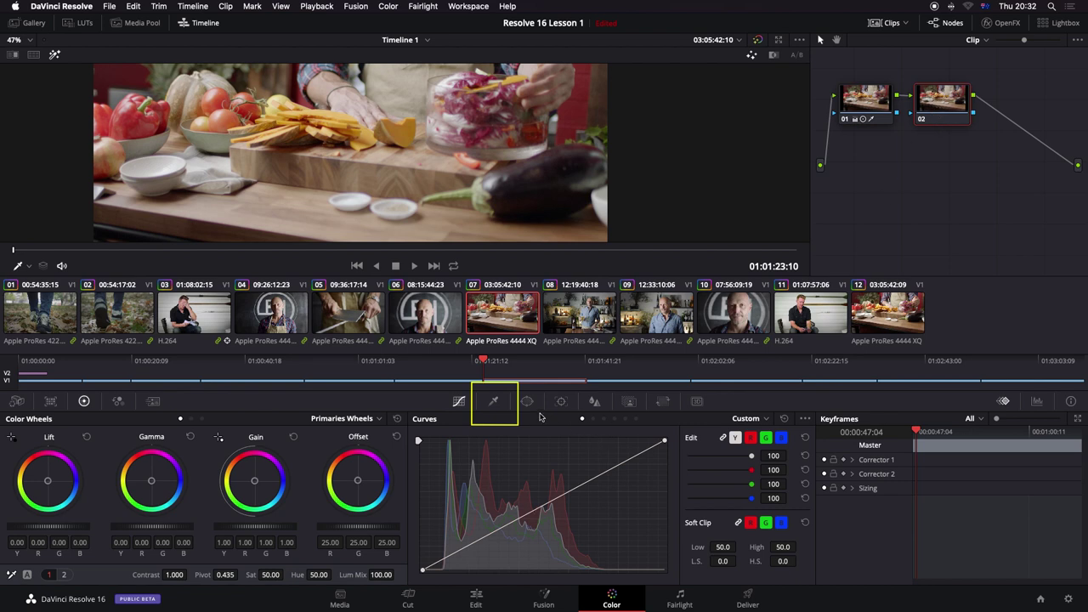
pyautogui.click(494, 403)
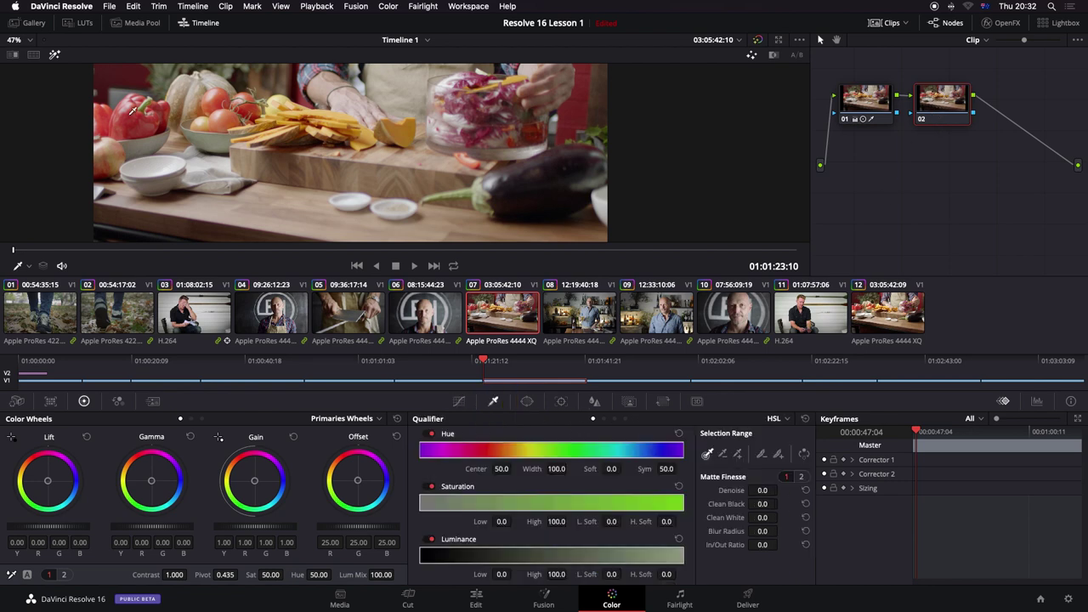
pyautogui.moveTo(132, 111)
pyautogui.mouseDown()
pyautogui.moveTo(154, 122)
pyautogui.moveTo(129, 130)
pyautogui.mouseUp()
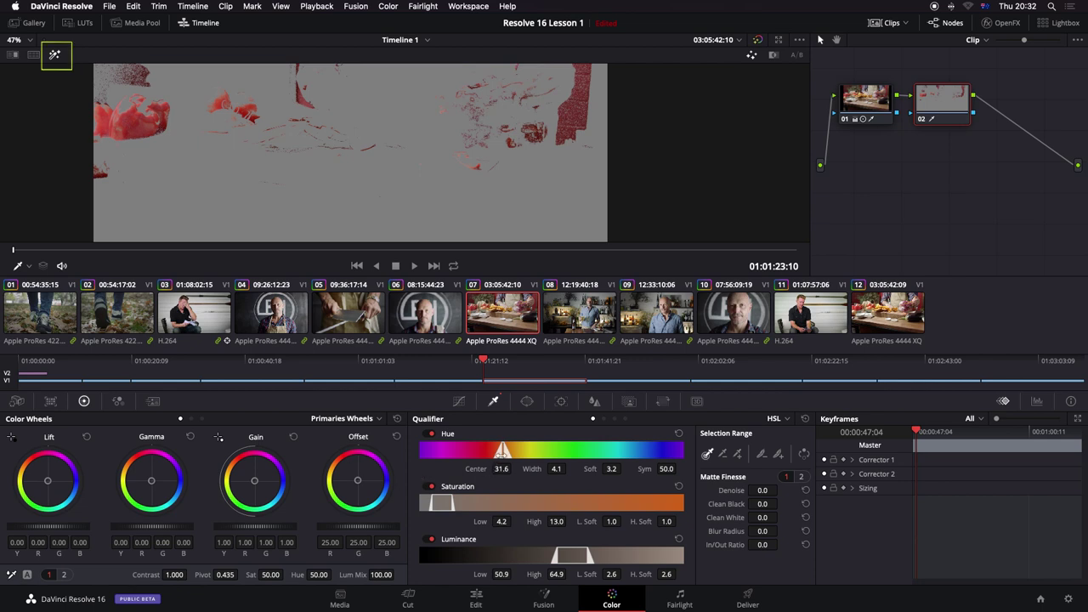
pyautogui.moveTo(504, 455); pyautogui.dragTo(503, 453)
pyautogui.moveTo(451, 503); pyautogui.dragTo(476, 502)
pyautogui.moveTo(570, 559); pyautogui.dragTo(577, 558)
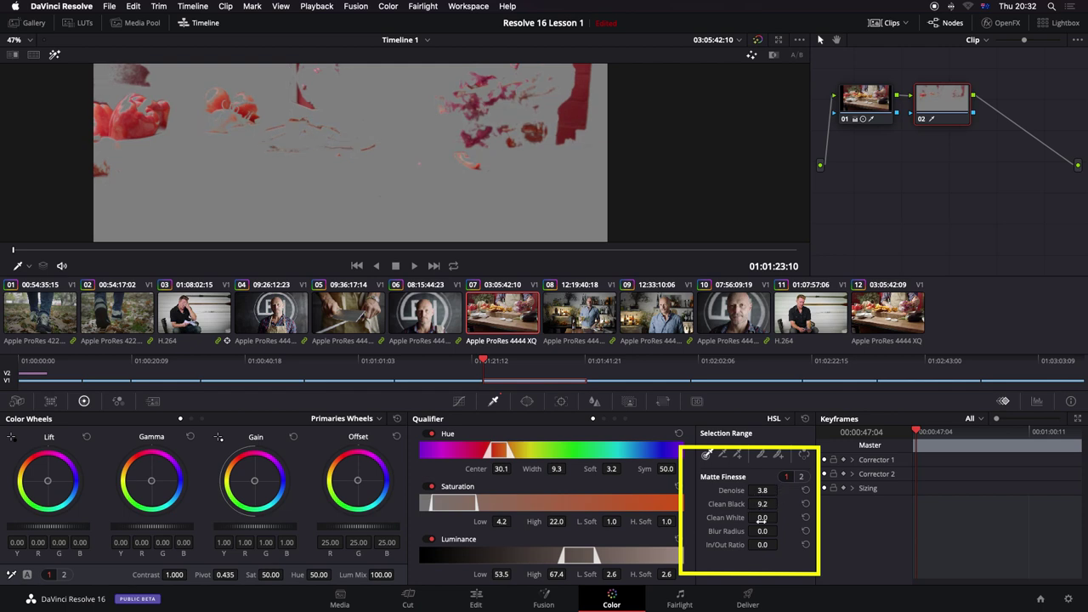
# Step: Clean up the matte, turn off the matte preview, and play forward to check the window tracking
pyautogui.moveTo(761, 517); pyautogui.dragTo(774, 517)
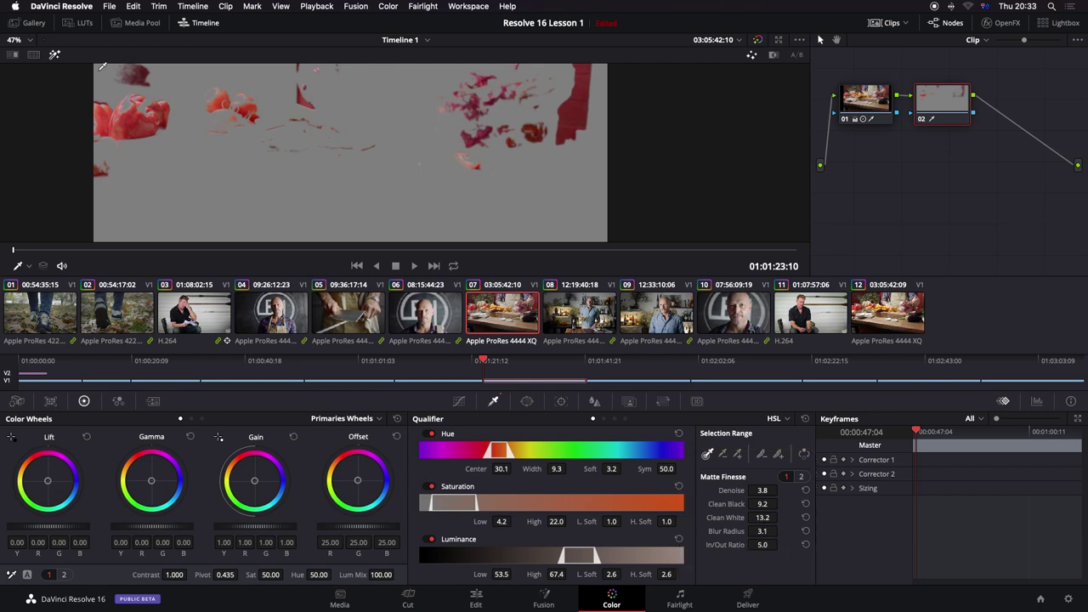
pyautogui.click(53, 56)
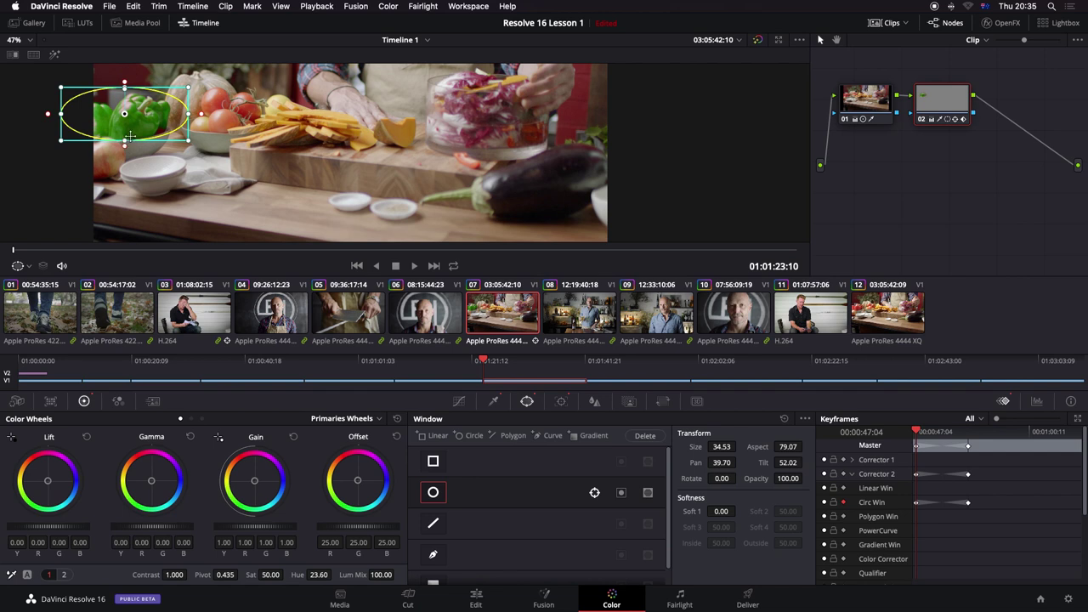
pyautogui.moveTo(13, 253); pyautogui.dragTo(144, 258)
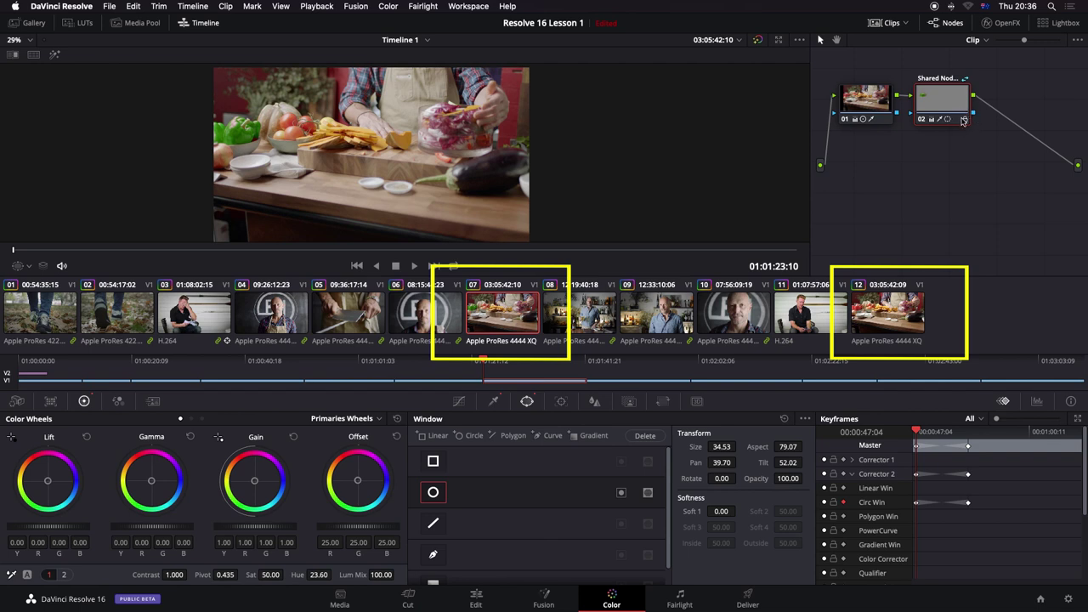
# Step: Save clip 07's green-pepper correction node 02 as a shared node
pyautogui.click(892, 311)
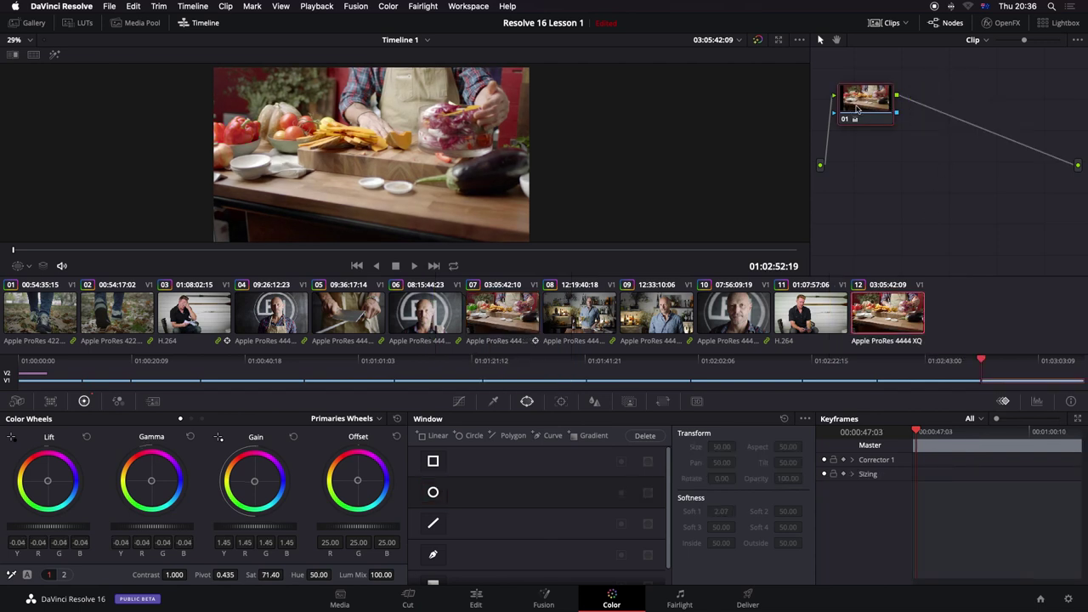
pyautogui.rightClick(859, 109)
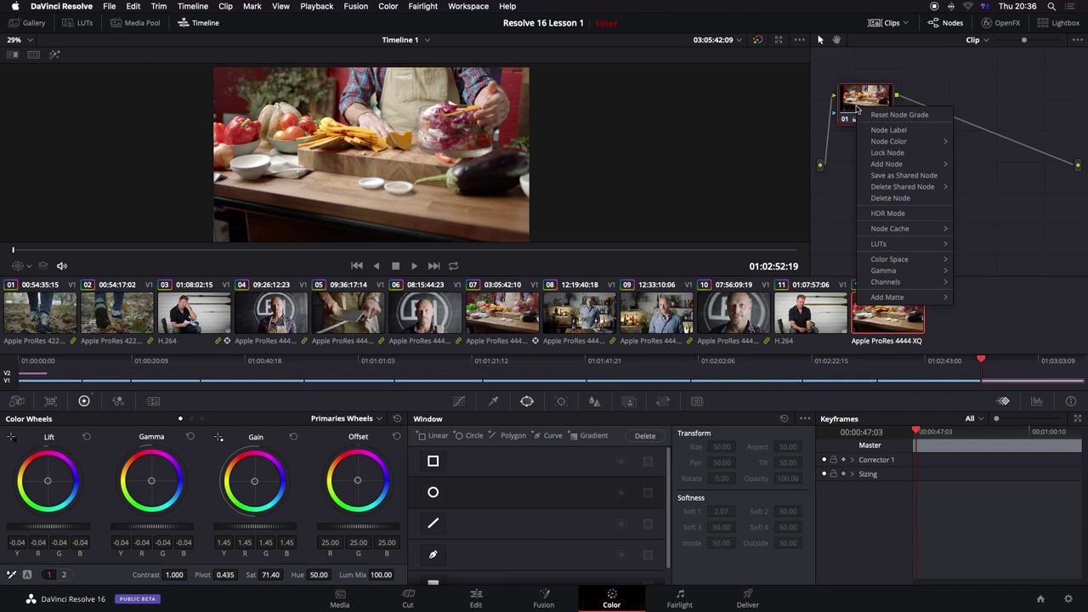
pyautogui.click(524, 304)
pyautogui.rightClick(934, 104)
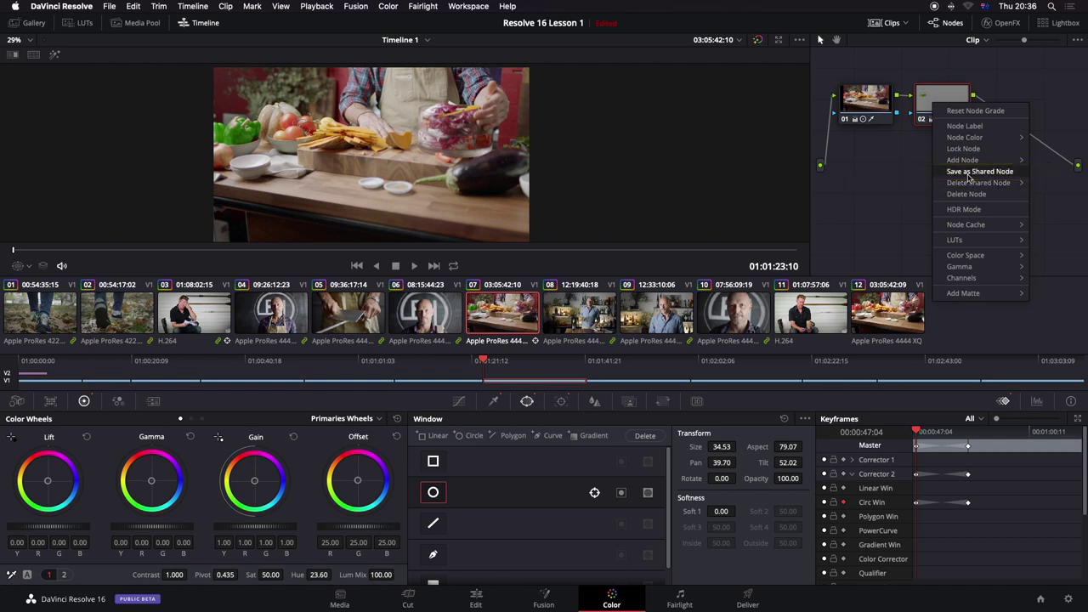
pyautogui.click(968, 174)
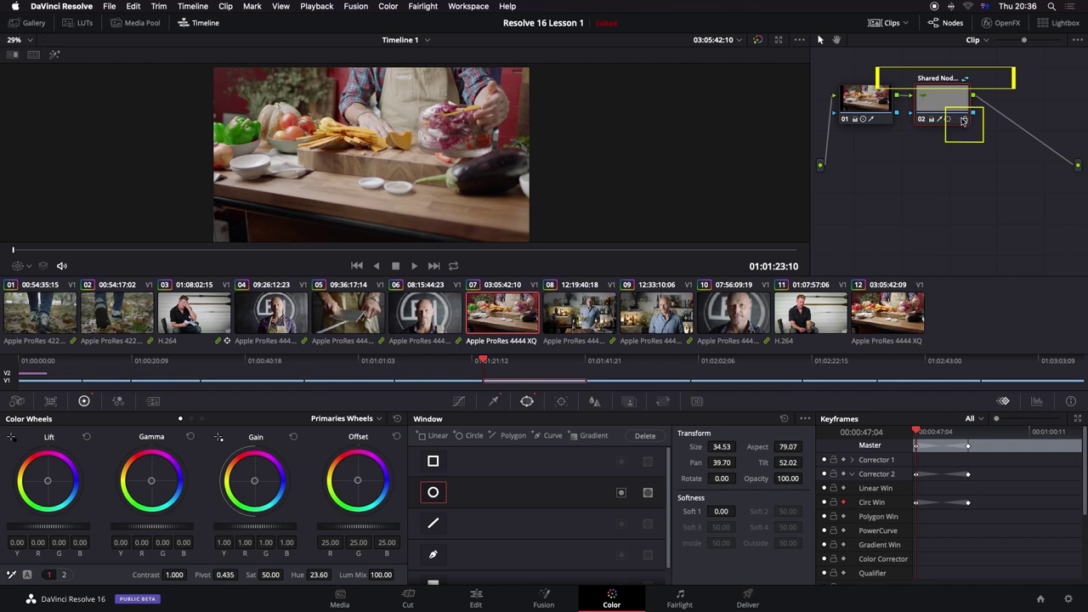
# Step: Add Shared Node 1 to clip 12 so it gets the same pepper grade
pyautogui.click(895, 308)
pyautogui.rightClick(925, 103)
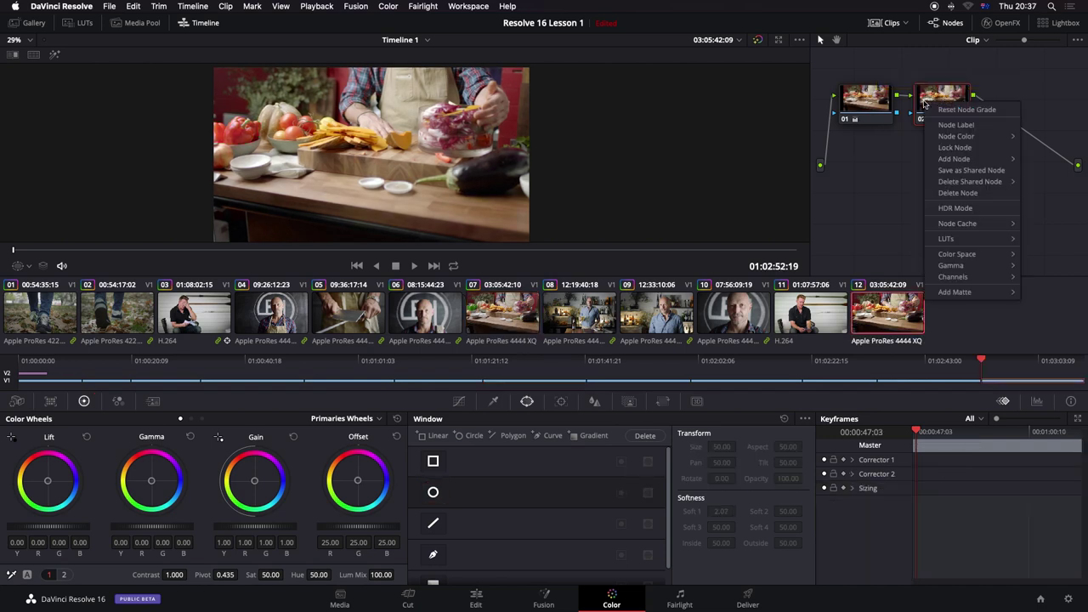
pyautogui.moveTo(956, 139)
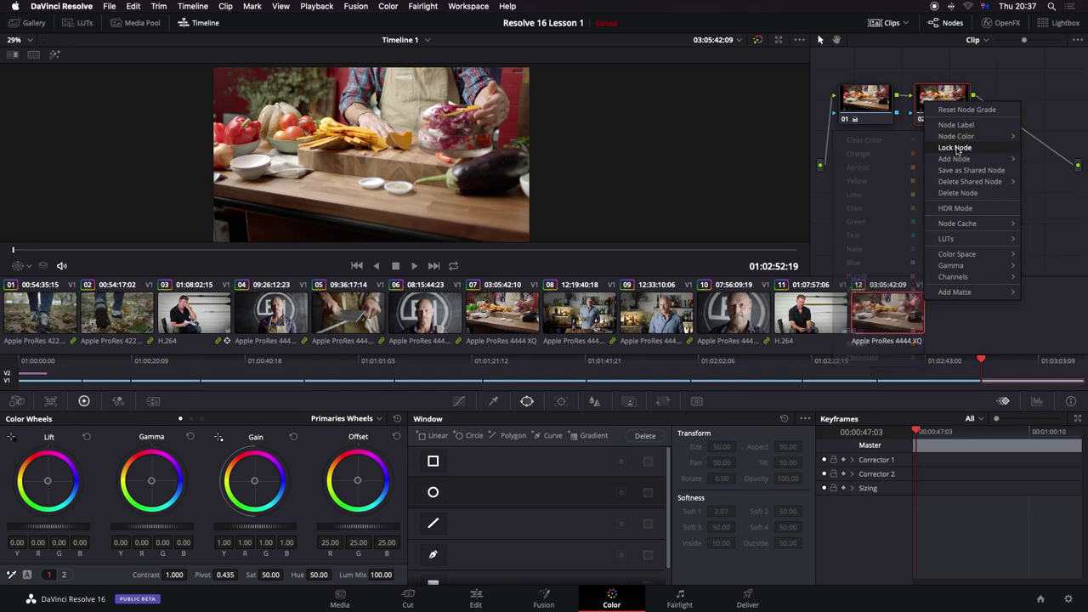
pyautogui.moveTo(960, 161)
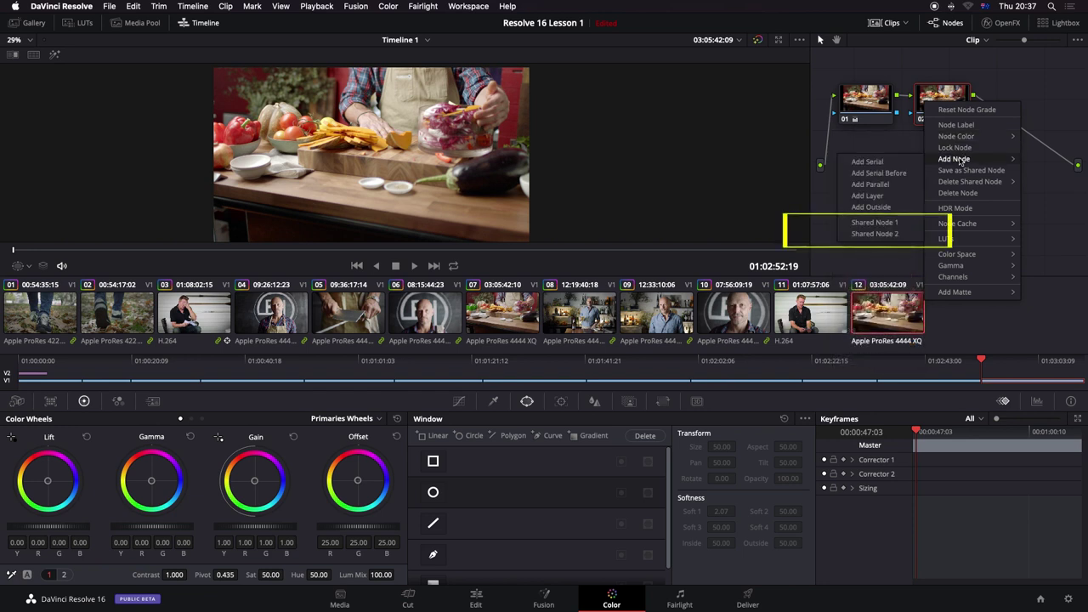
pyautogui.click(874, 224)
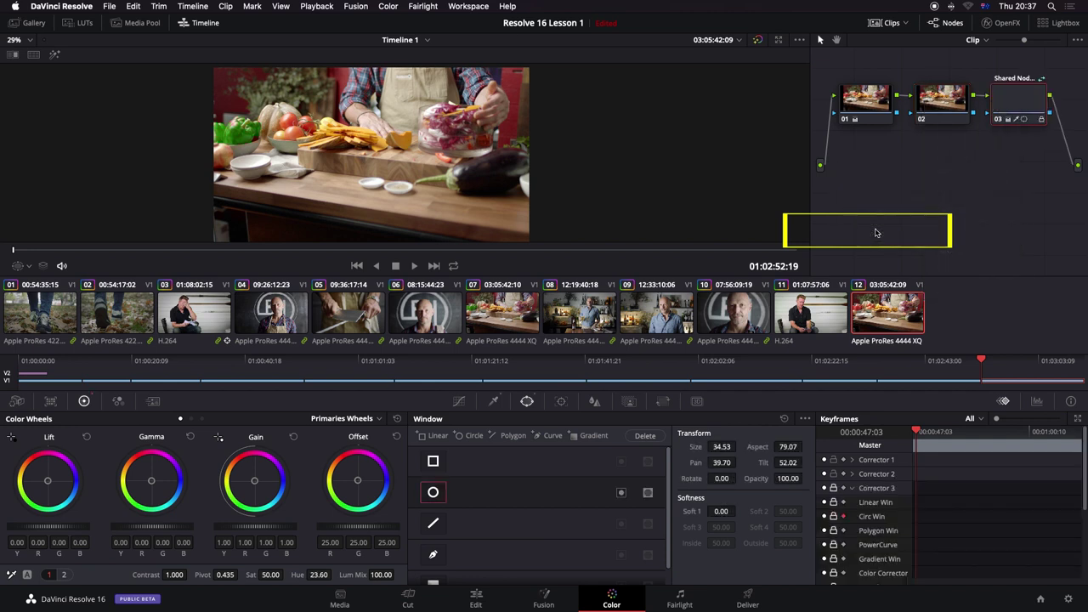
# Step: Uncheck Lock Node on the shared node
pyautogui.rightClick(930, 116)
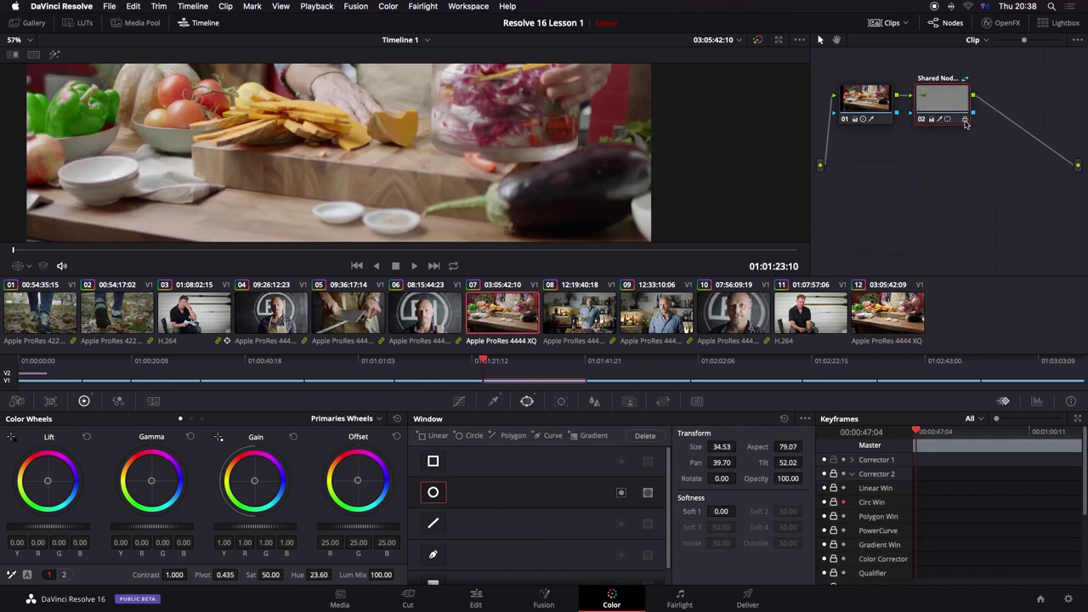
pyautogui.rightClick(966, 124)
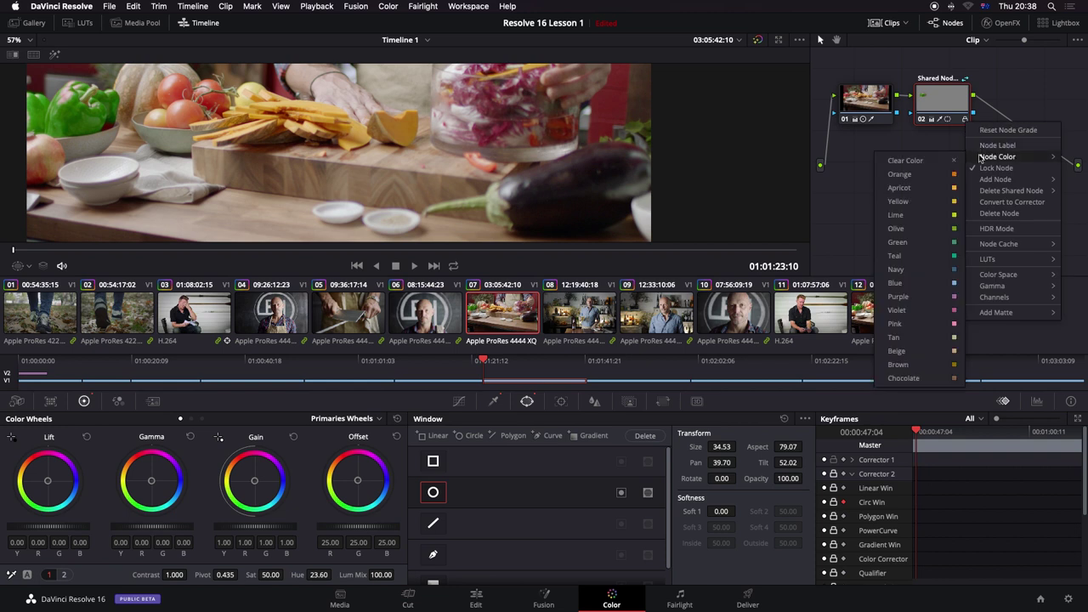
pyautogui.click(966, 123)
pyautogui.rightClick(966, 123)
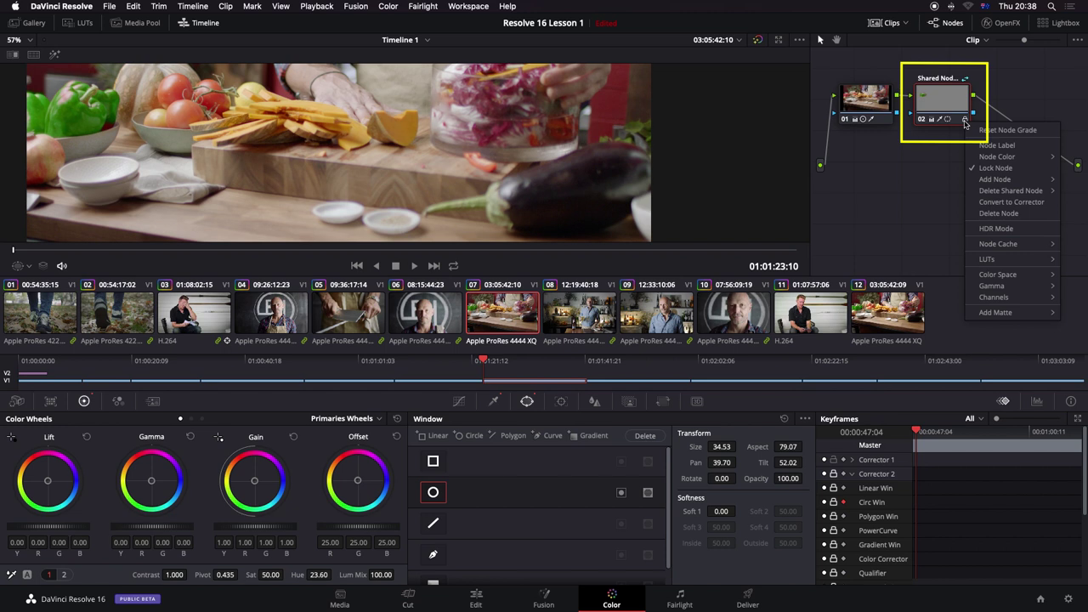
pyautogui.click(983, 169)
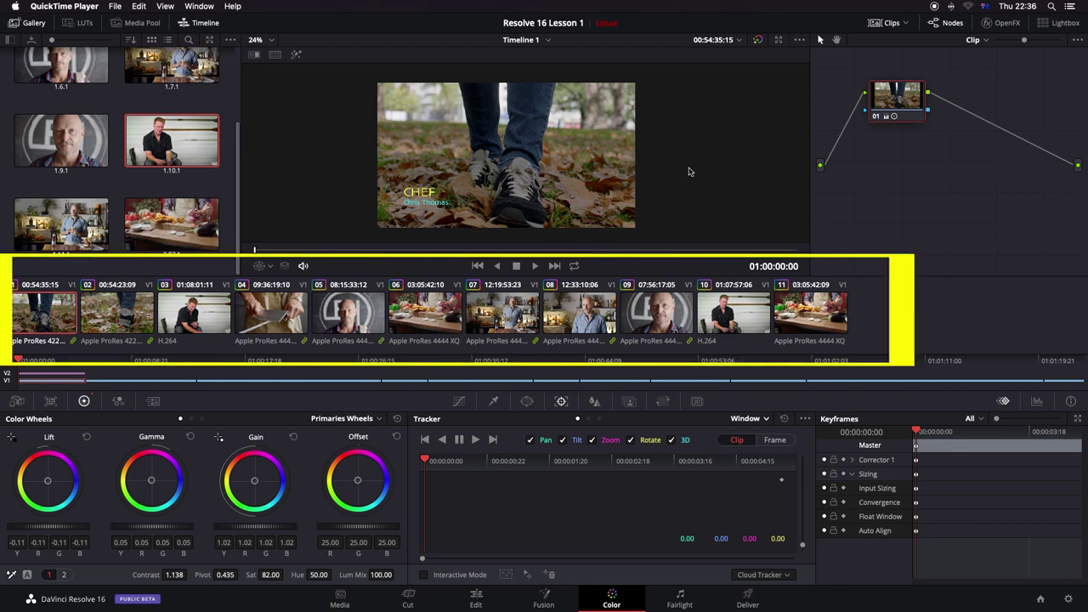
# Step: Add the clips into a new group and start typing its name, 'cre'
pyautogui.click(819, 327)
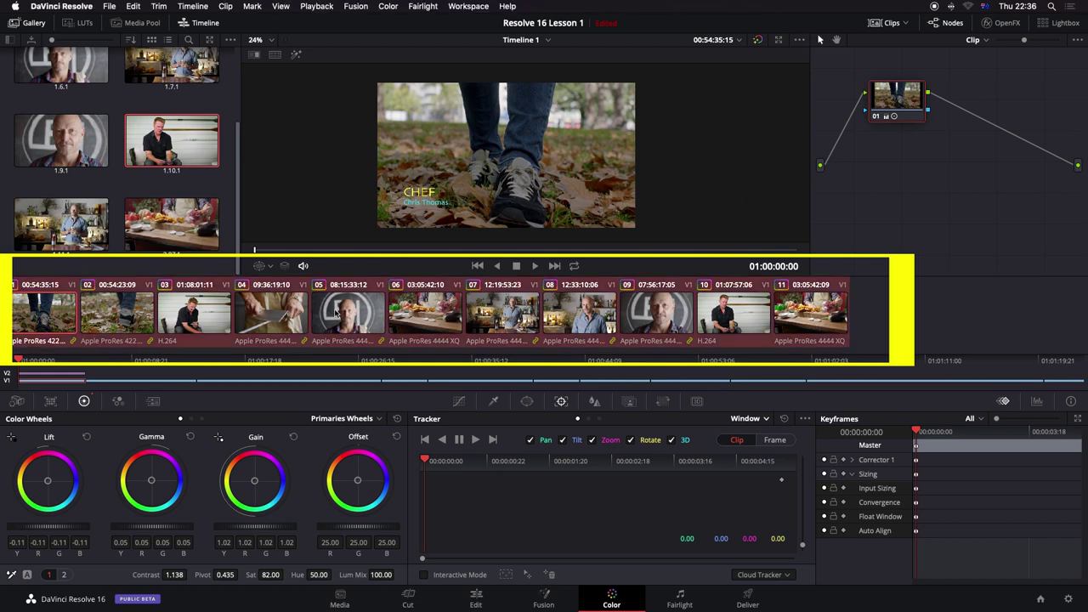
pyautogui.rightClick(804, 313)
pyautogui.moveTo(803, 313)
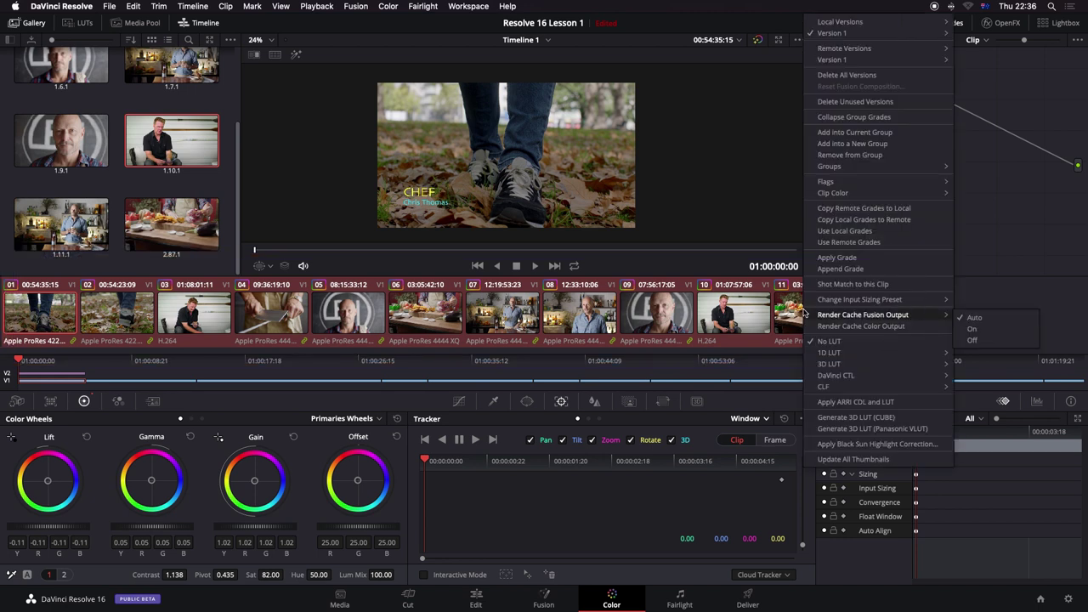
pyautogui.moveTo(852, 28)
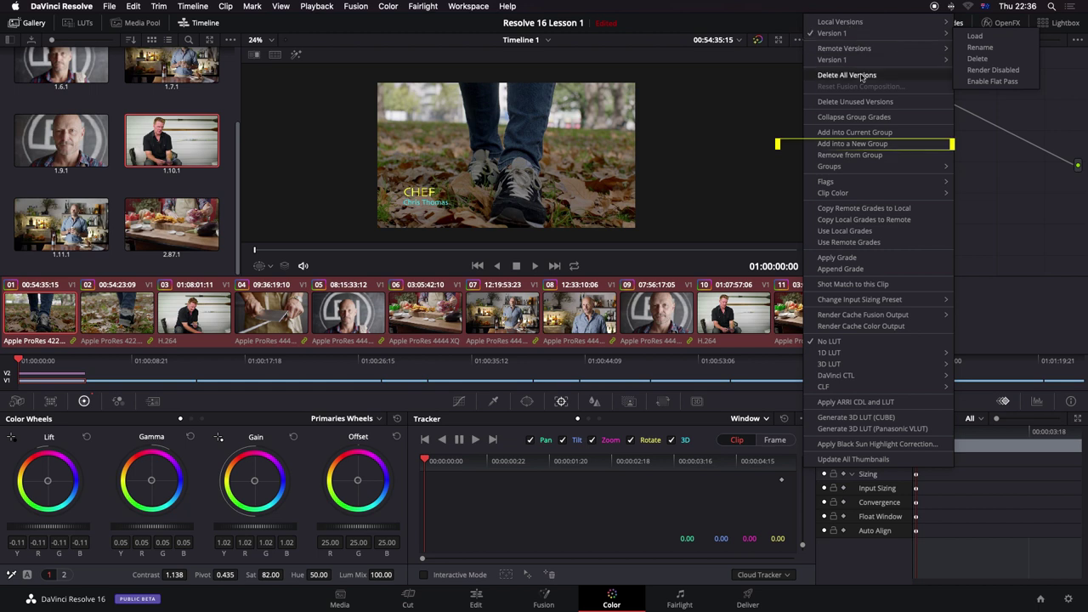
pyautogui.click(874, 144)
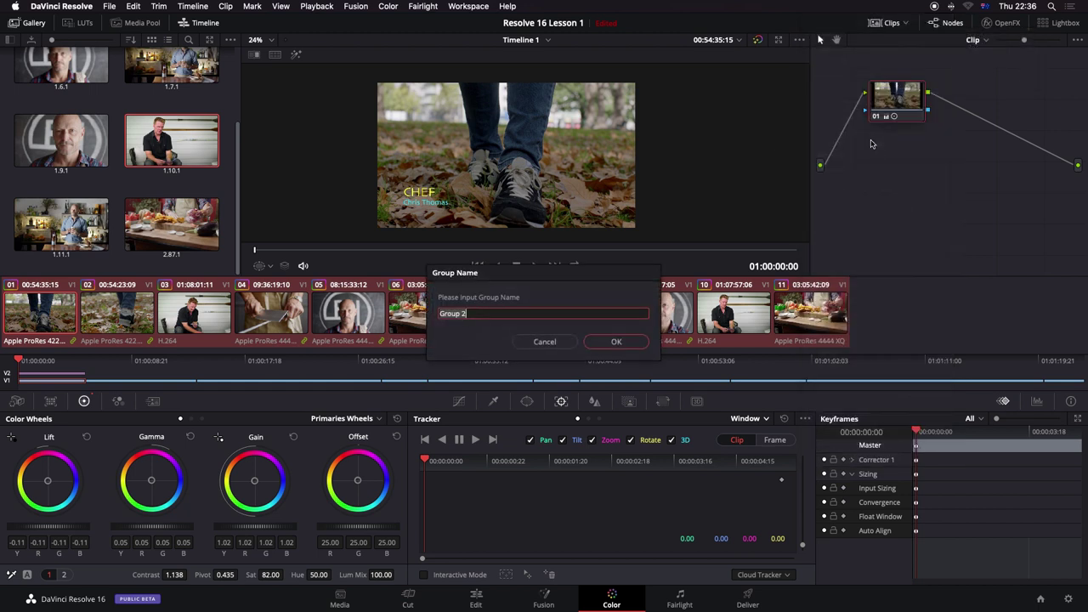
pyautogui.write('creative grade')
# Step: Confirm the group name, switch to Group Post-Clip, and drop FilmConvert Pro 2.20 onto node 01
pyautogui.press('Return')
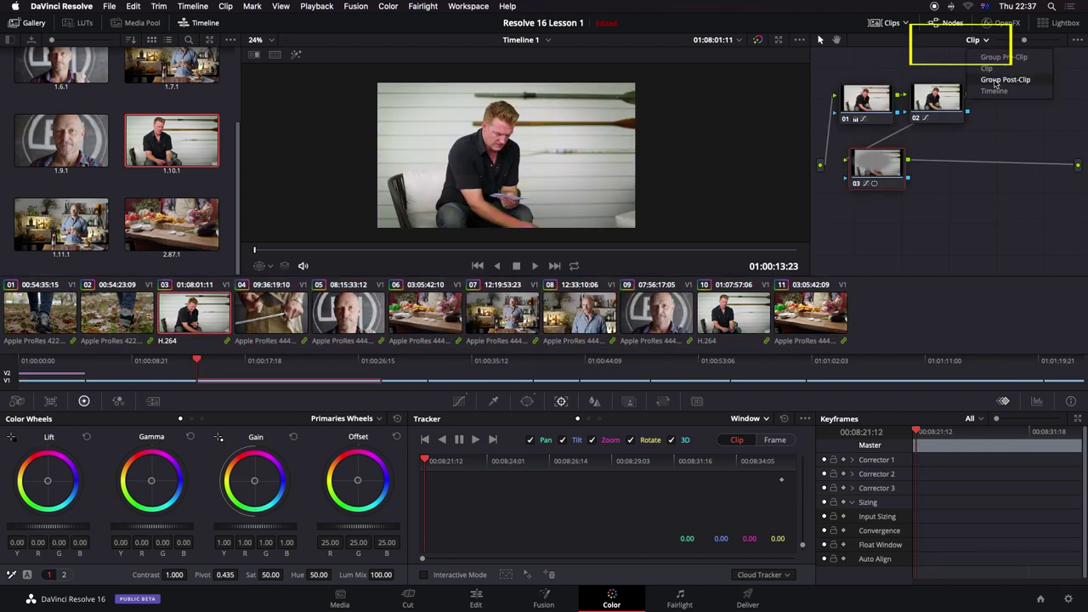
pyautogui.click(1005, 79)
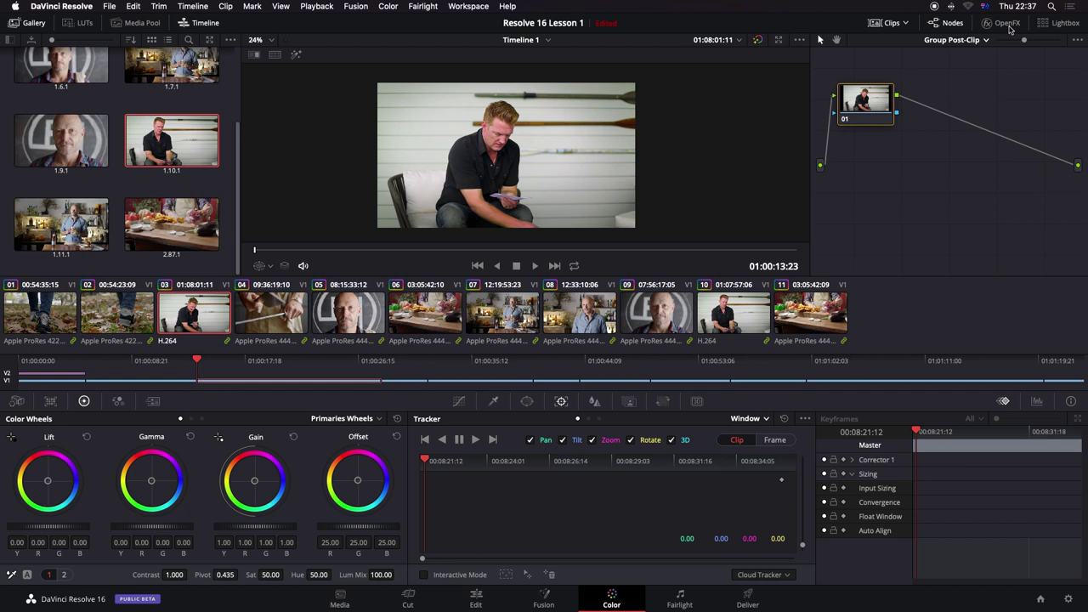
pyautogui.click(1006, 23)
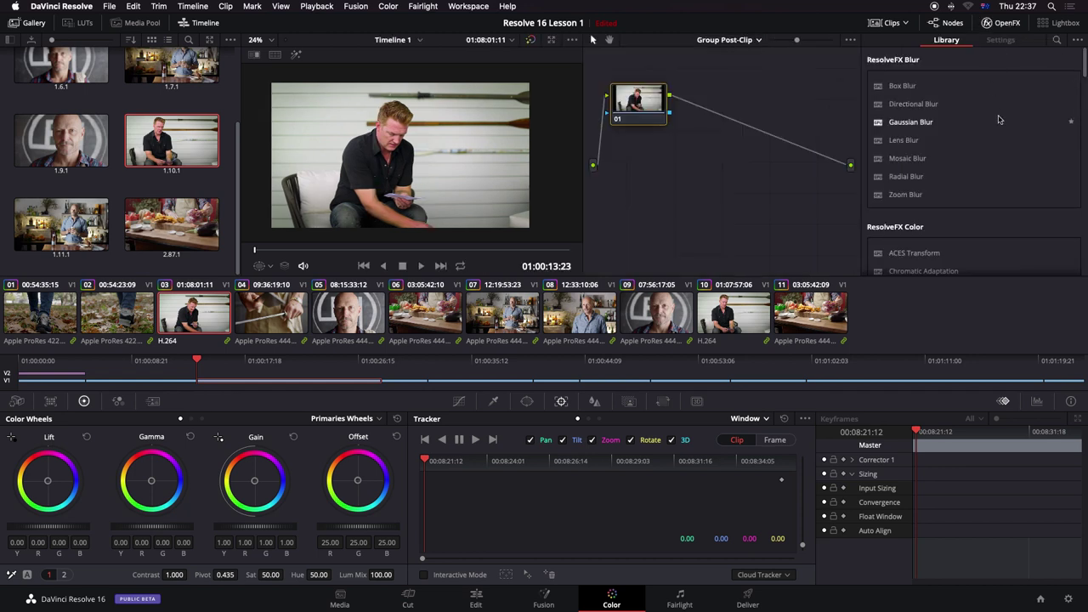
pyautogui.moveTo(1085, 66); pyautogui.dragTo(1084, 263)
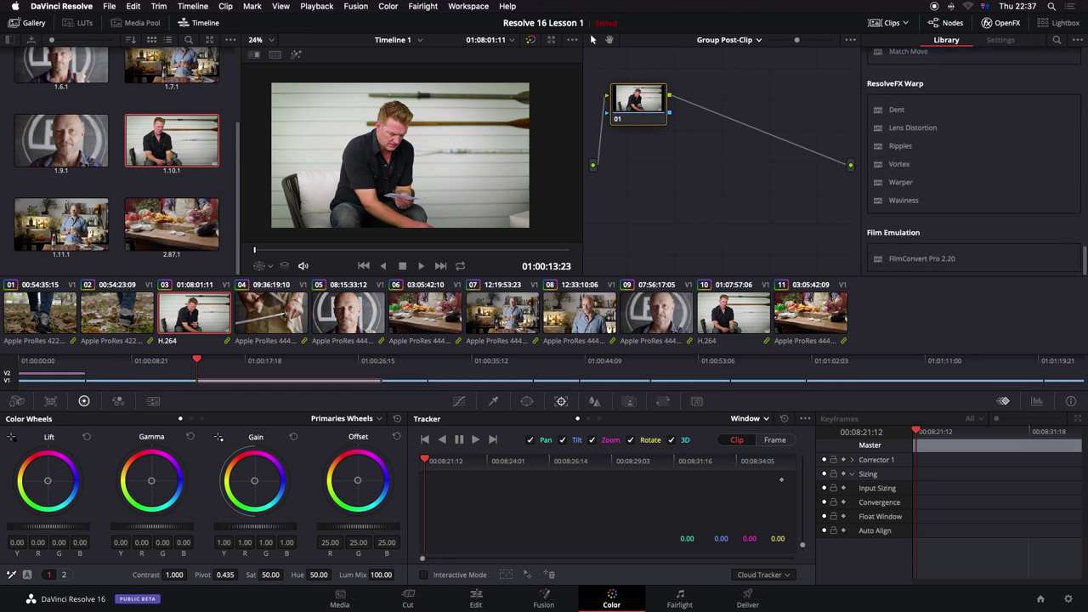
pyautogui.moveTo(935, 258); pyautogui.dragTo(648, 105)
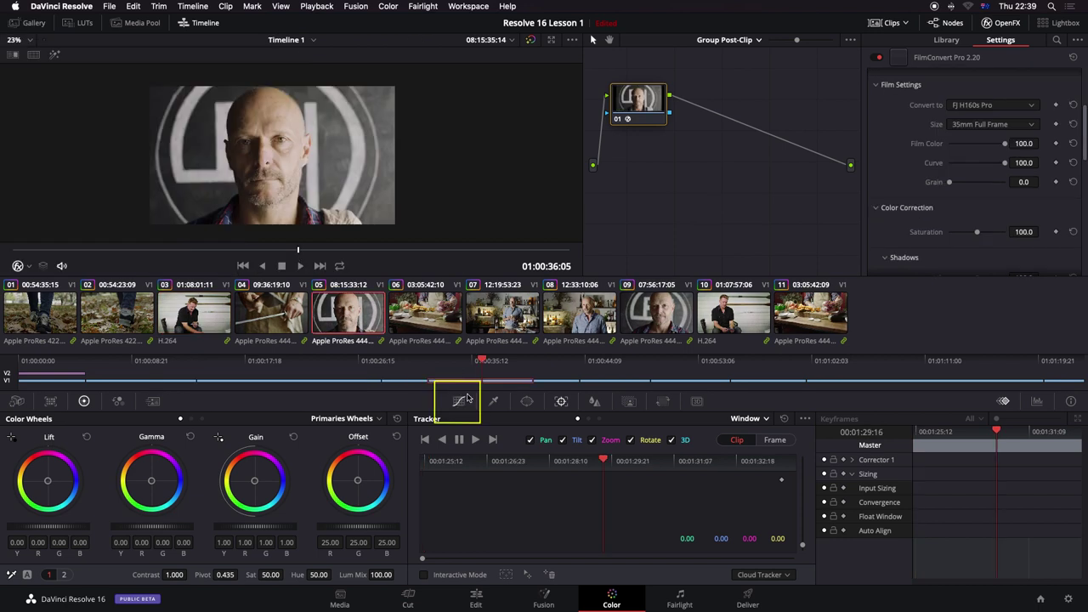
# Step: Add a midpoint and a lifted low point to node 01's custom curve, then close Scopes
pyautogui.click(460, 400)
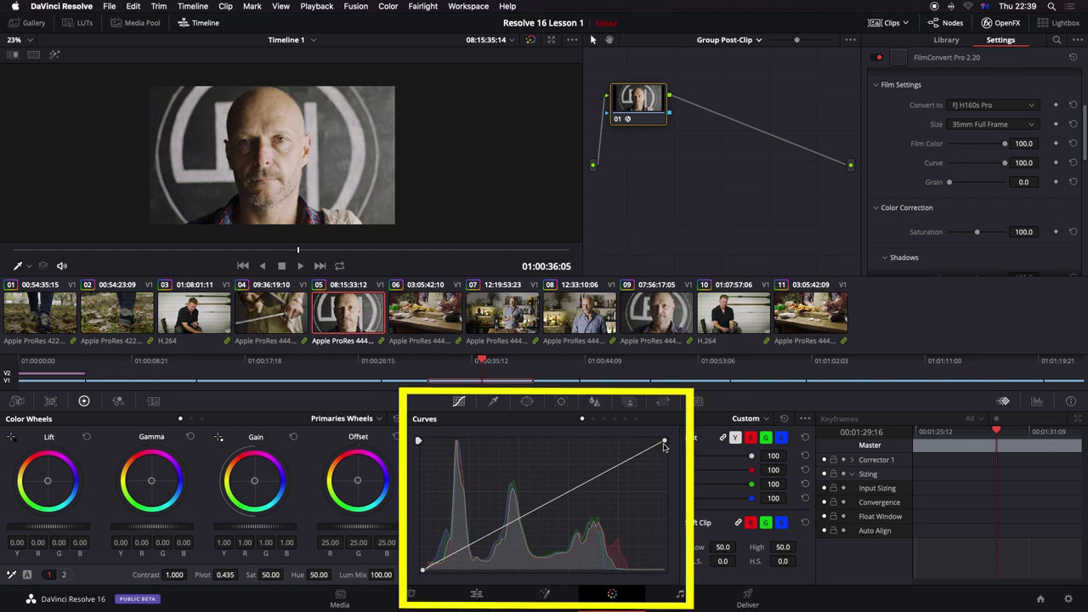
pyautogui.moveTo(665, 443)
pyautogui.mouseDown()
pyautogui.moveTo(570, 439)
pyautogui.moveTo(665, 440)
pyautogui.mouseUp()
pyautogui.click(542, 507)
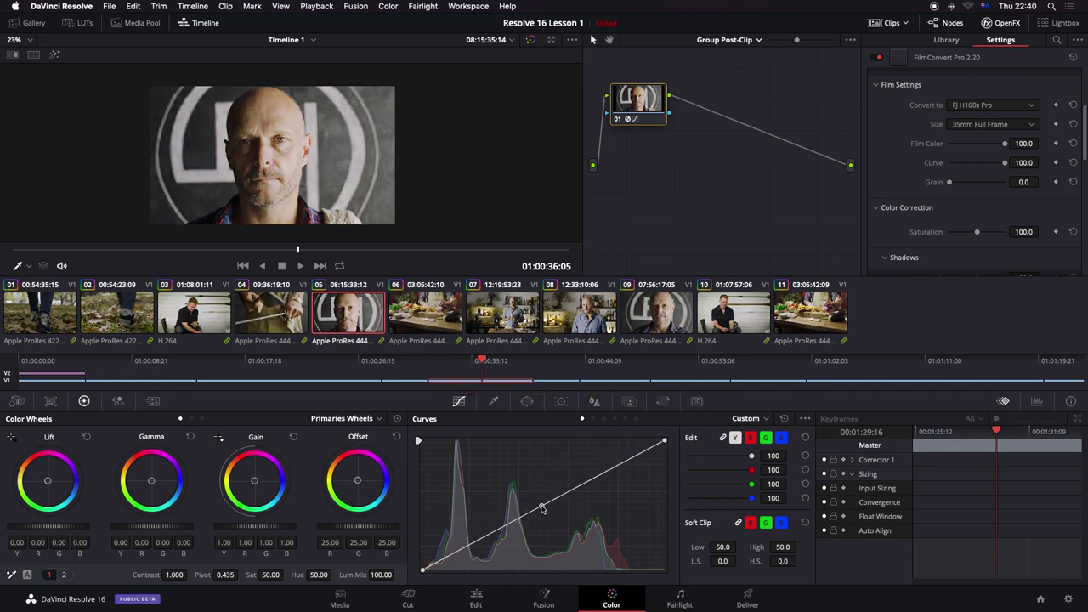
pyautogui.click(485, 536)
pyautogui.moveTo(485, 537); pyautogui.dragTo(487, 538)
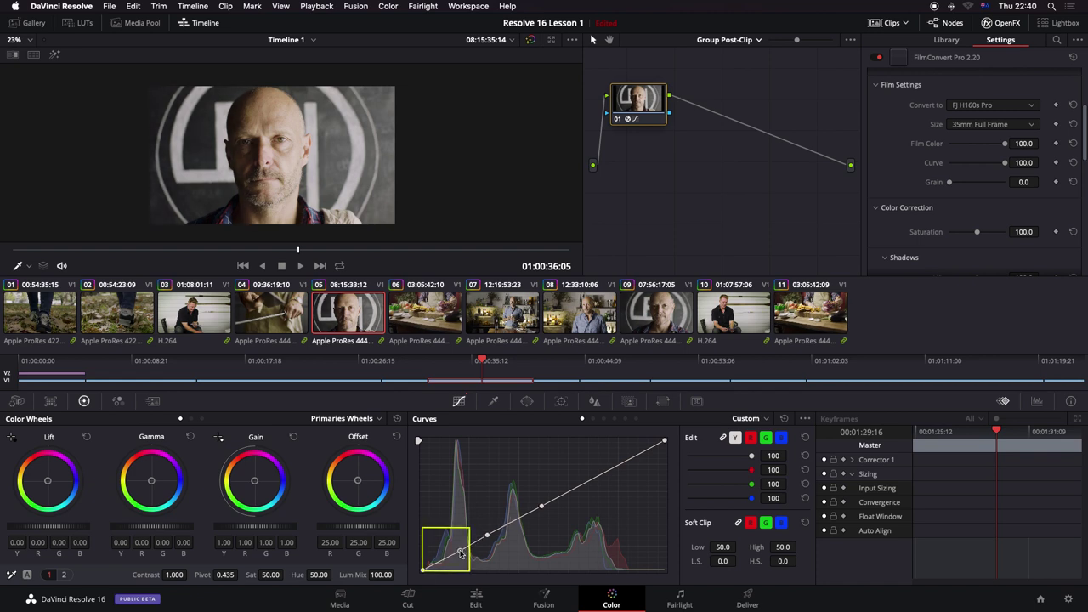
pyautogui.moveTo(488, 536); pyautogui.dragTo(489, 542)
pyautogui.press('super+z')
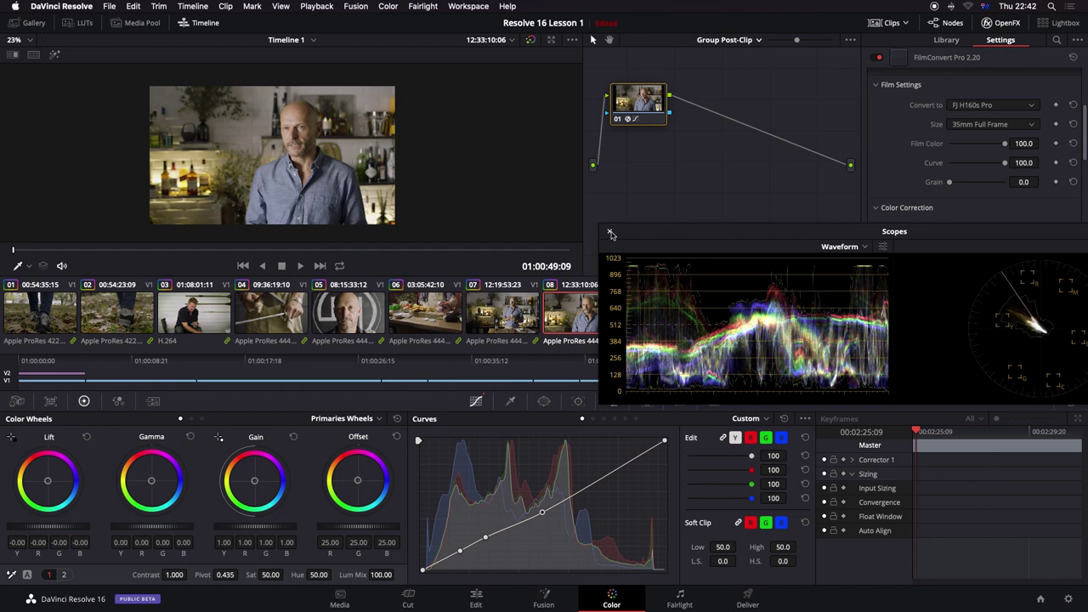
pyautogui.click(610, 231)
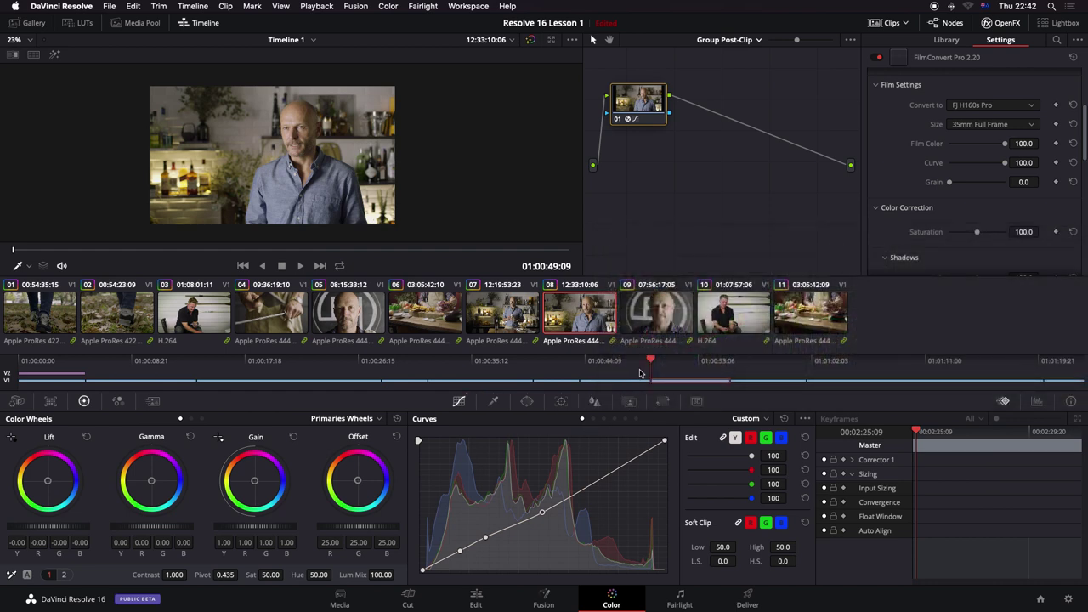
# Step: Add serial node 02 and preview a purple Offset tint on clips 01 to 05
pyautogui.hotkey('alt', 's')
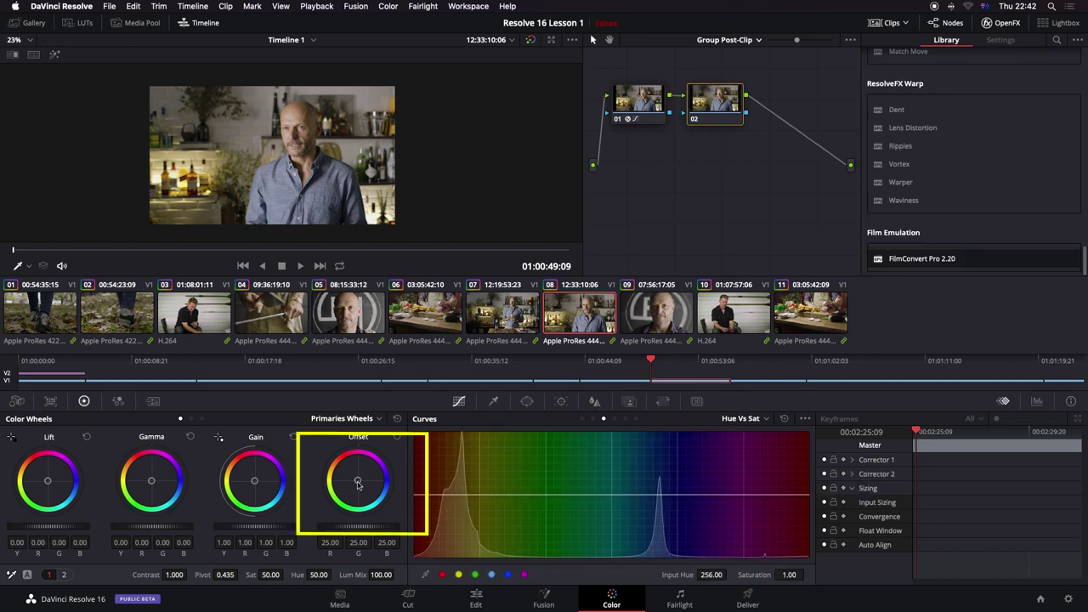
pyautogui.moveTo(357, 480); pyautogui.dragTo(378, 479)
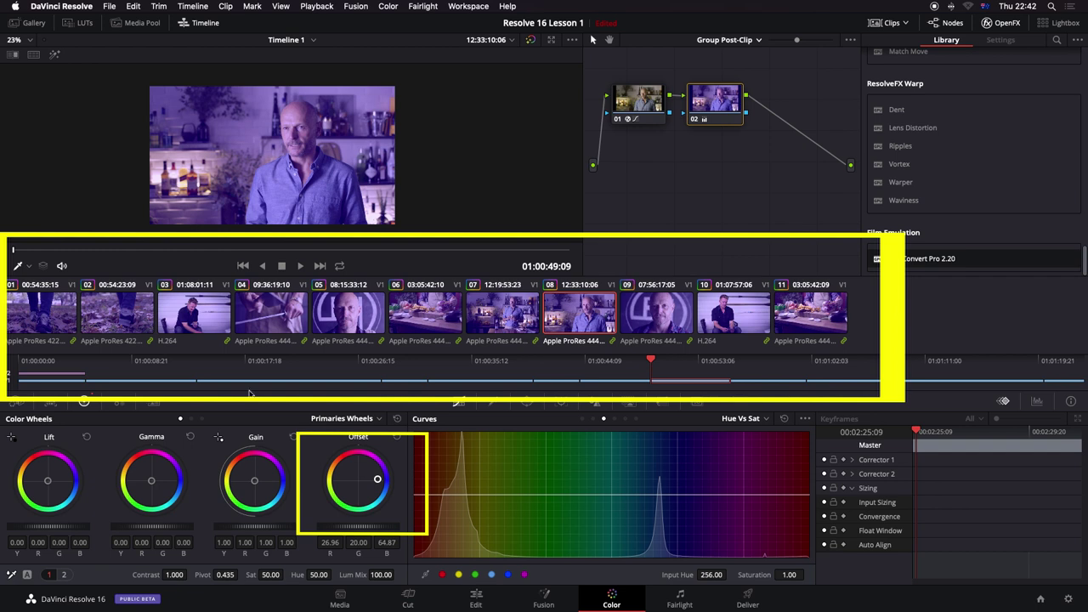
pyautogui.click(51, 318)
pyautogui.click(117, 316)
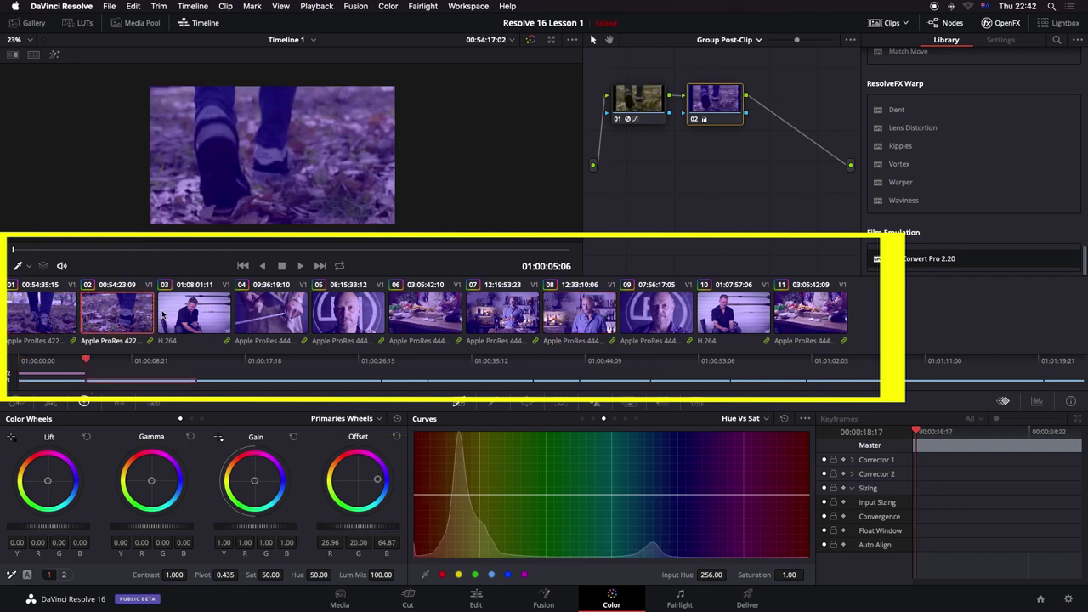
pyautogui.click(194, 313)
pyautogui.click(256, 307)
pyautogui.click(344, 313)
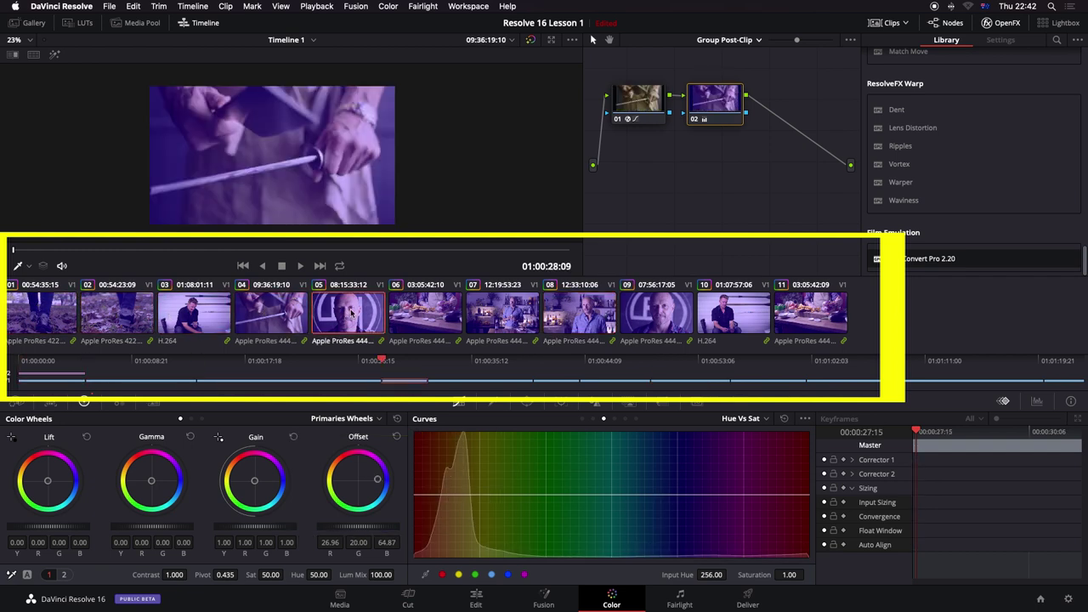
# Step: Reset node 02's grade to discard the purple tint, then check clips 05 and 06
pyautogui.rightClick(715, 109)
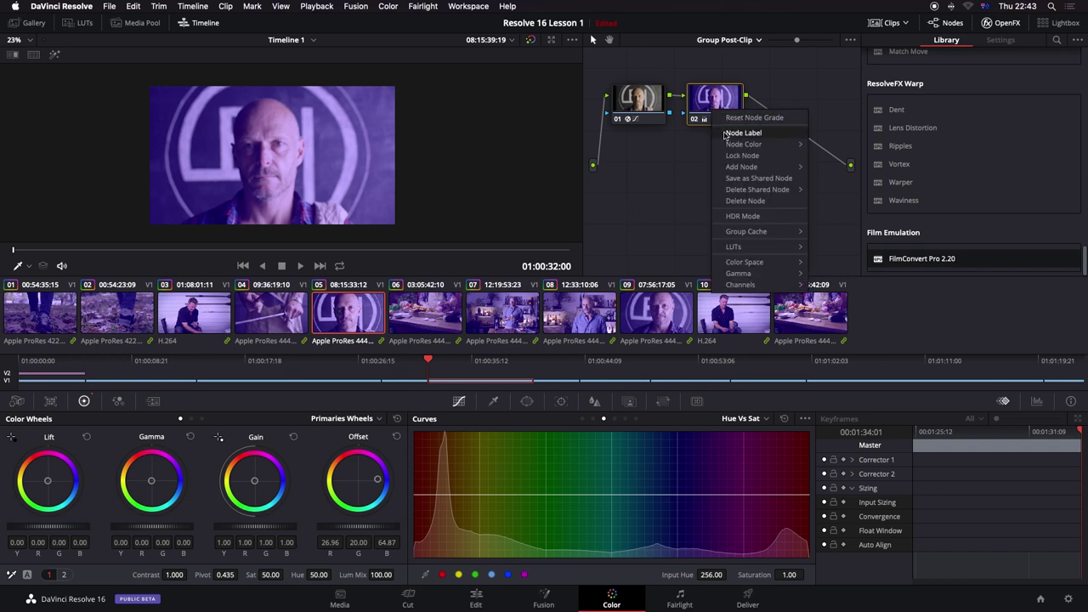
pyautogui.click(729, 119)
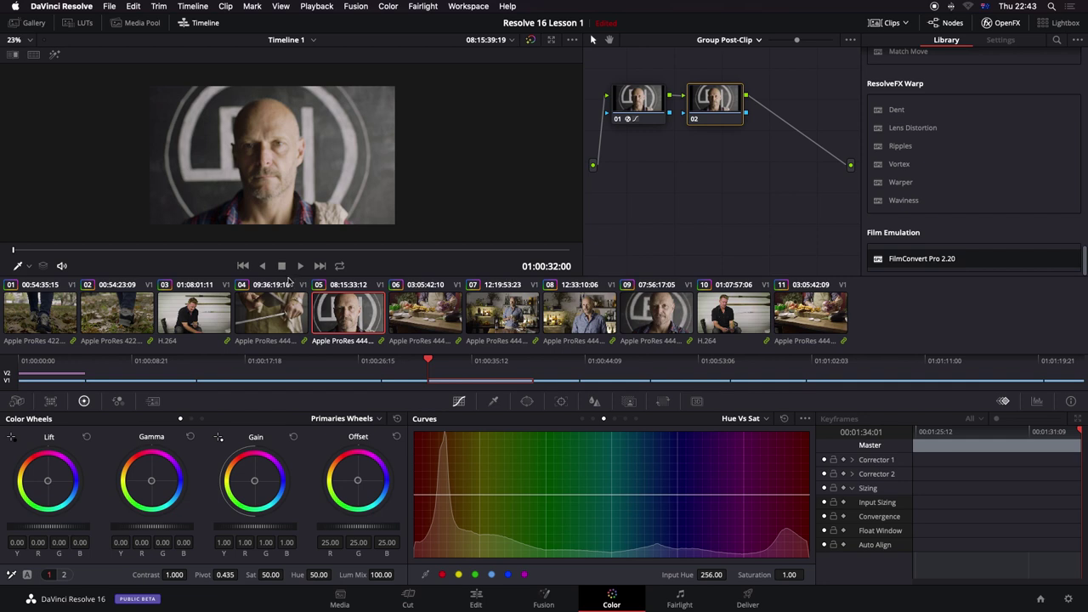
pyautogui.moveTo(293, 251); pyautogui.dragTo(375, 254)
pyautogui.click(428, 304)
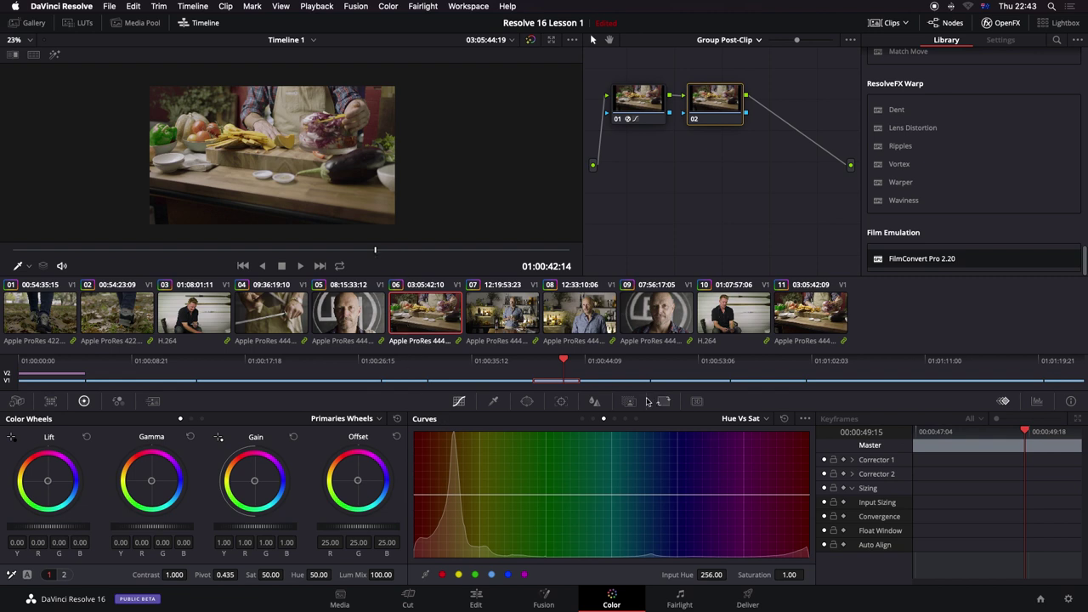
# Step: Lower both ends of the Lum Vs Sat curve to desaturate deep shadows and bright highlights
pyautogui.click(215, 321)
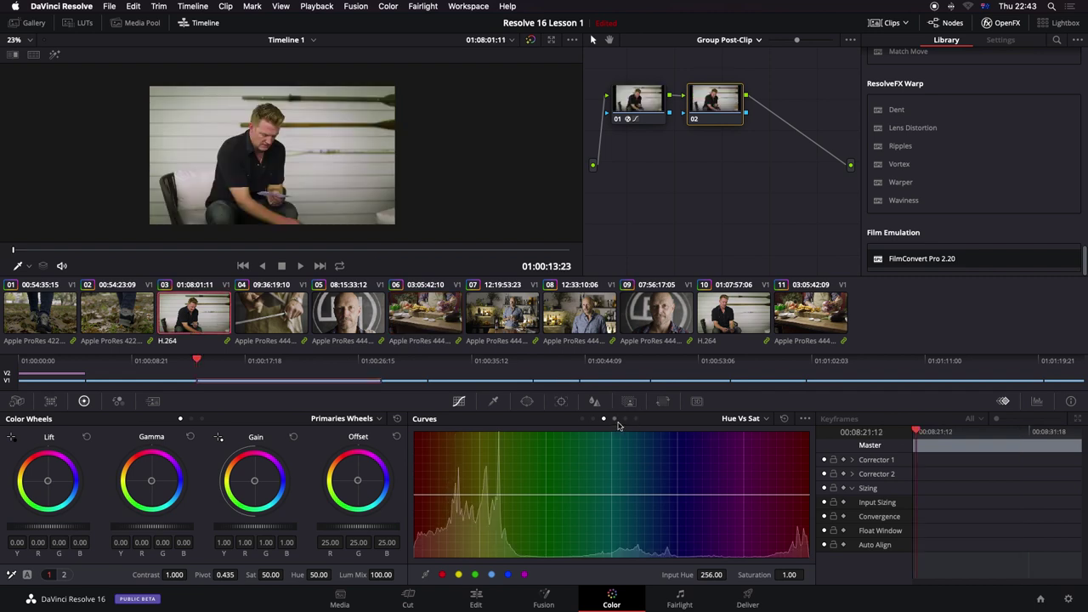
pyautogui.click(614, 419)
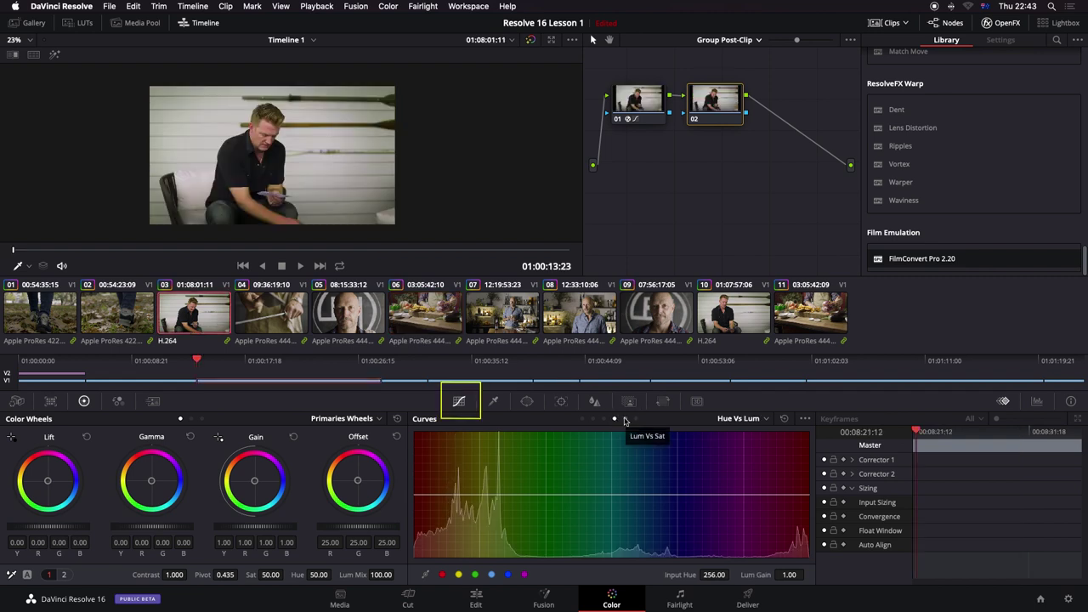
pyautogui.click(626, 419)
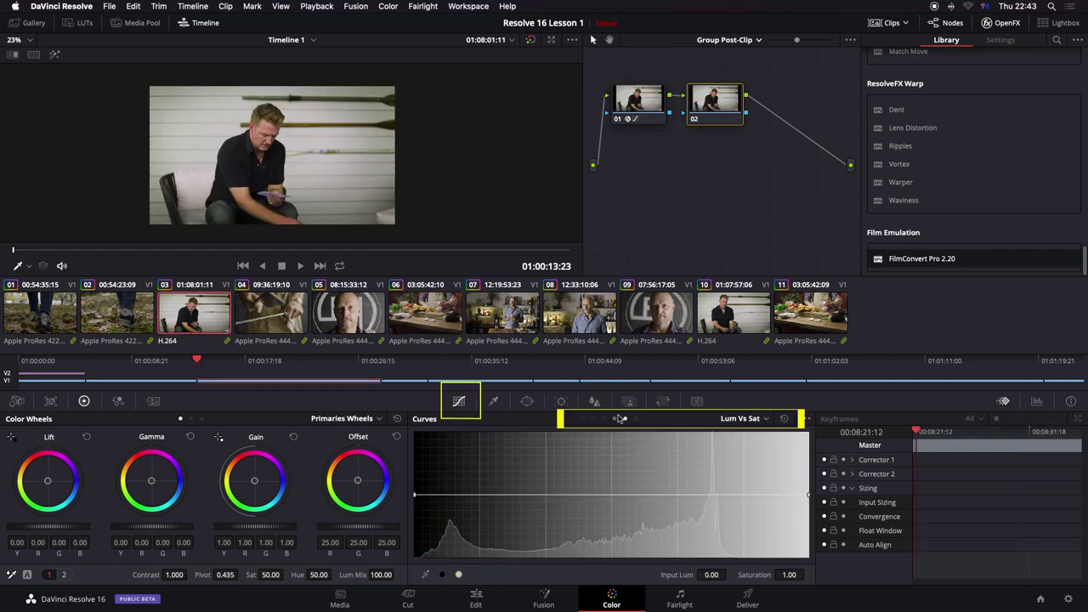
pyautogui.click(481, 495)
pyautogui.click(728, 495)
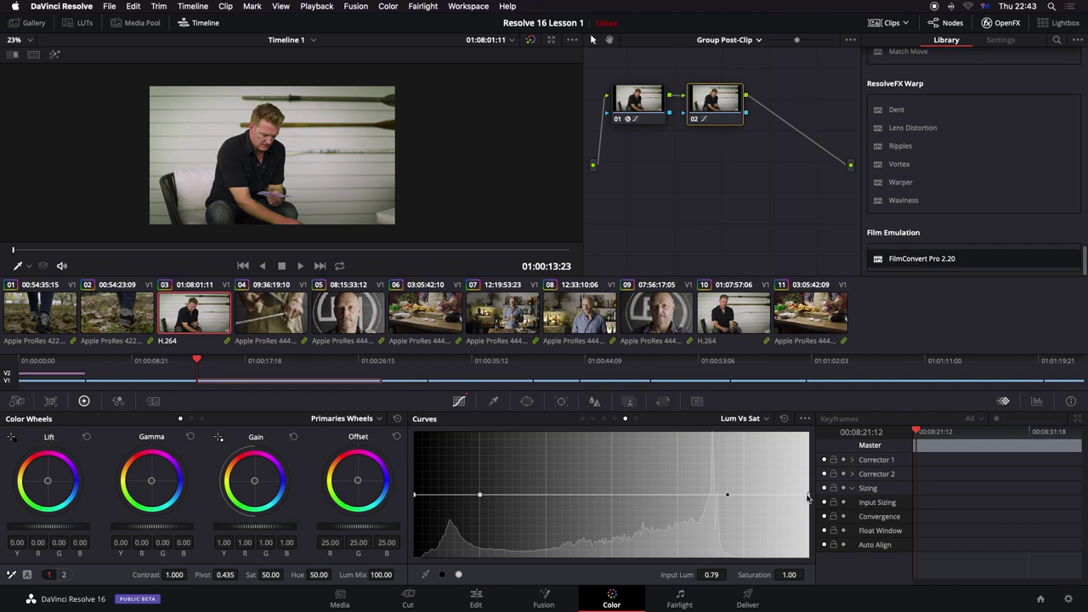
pyautogui.moveTo(809, 494); pyautogui.dragTo(811, 586)
pyautogui.moveTo(415, 495); pyautogui.dragTo(422, 573)
pyautogui.moveTo(451, 524)
pyautogui.mouseDown()
pyautogui.moveTo(423, 520)
pyautogui.moveTo(445, 535)
pyautogui.mouseUp()
pyautogui.moveTo(772, 526); pyautogui.dragTo(746, 533)
pyautogui.moveTo(727, 494); pyautogui.dragTo(714, 498)
pyautogui.moveTo(746, 533)
pyautogui.mouseDown()
pyautogui.moveTo(727, 529)
pyautogui.moveTo(735, 523)
pyautogui.mouseUp()
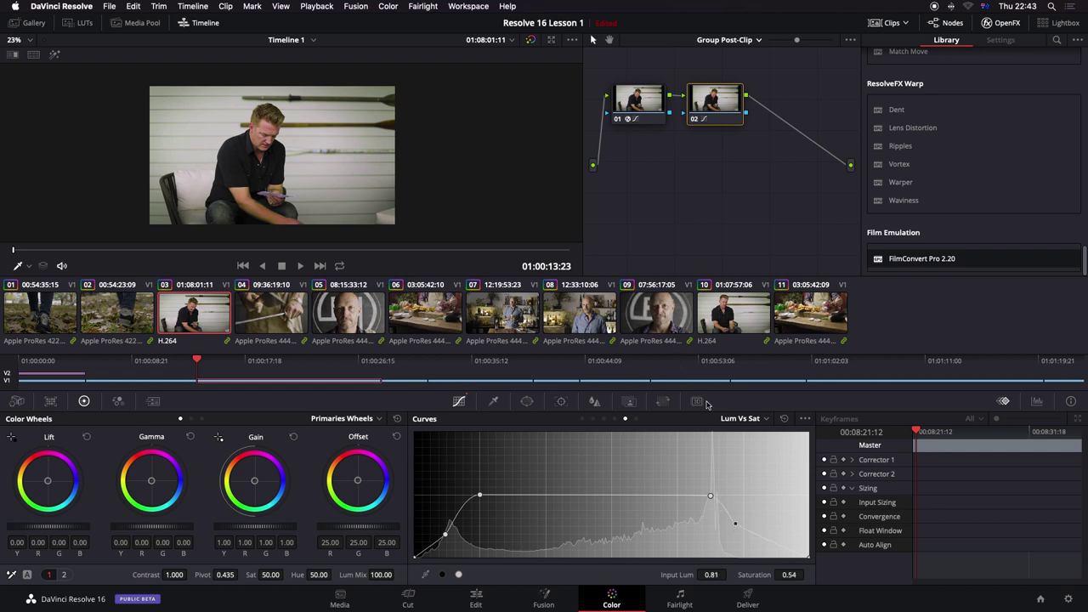
# Step: Pull down the low and high ends of the Sat Vs Sat curve, previewing clips 04 to 06
pyautogui.click(636, 419)
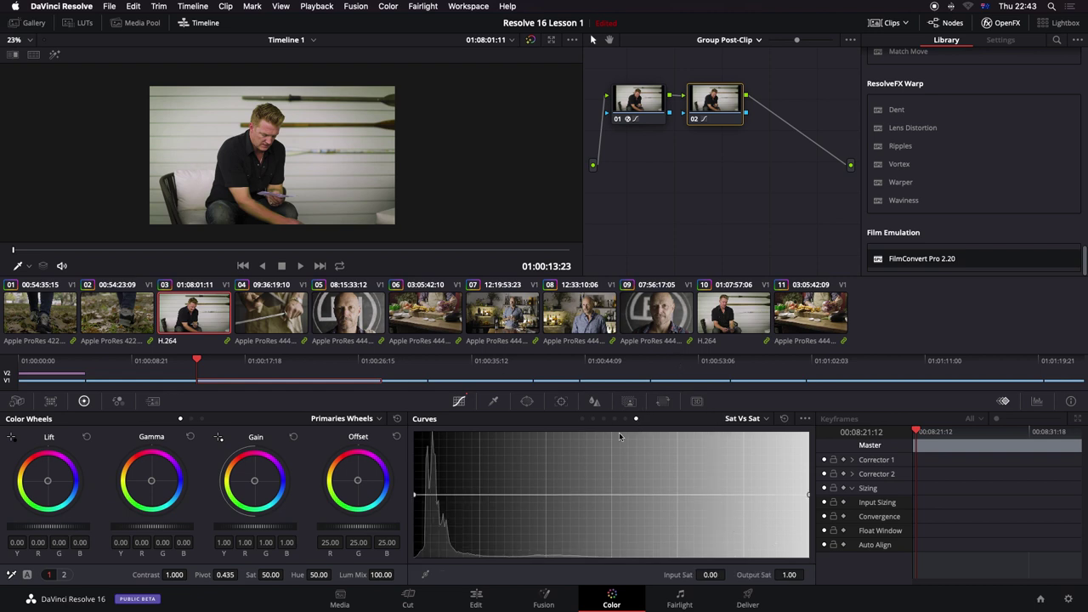
pyautogui.click(478, 497)
pyautogui.click(742, 495)
pyautogui.click(480, 497)
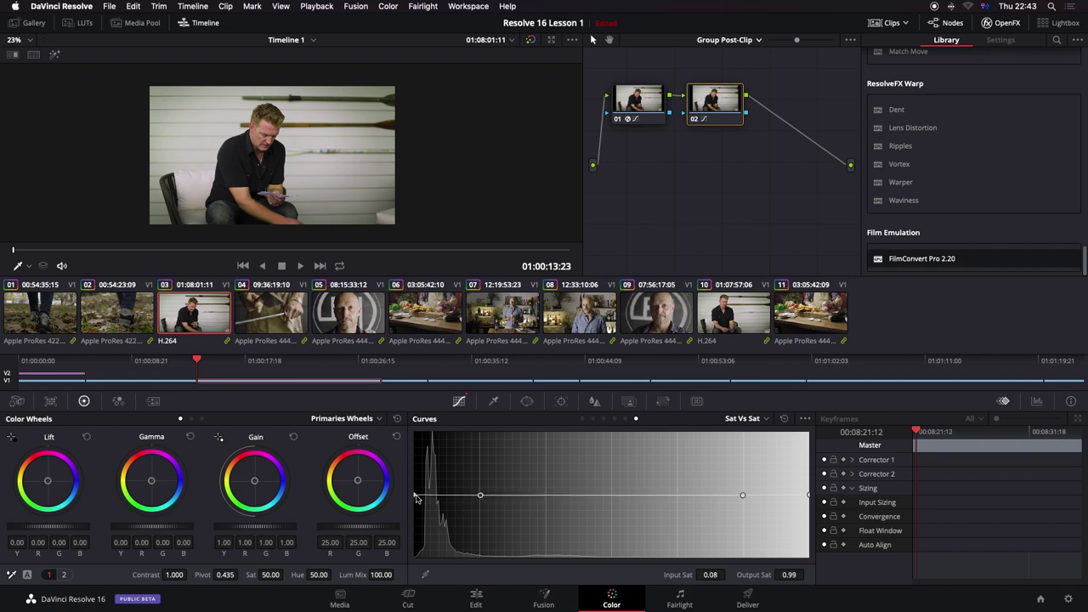
pyautogui.moveTo(416, 497); pyautogui.dragTo(441, 534)
pyautogui.moveTo(788, 496); pyautogui.dragTo(781, 525)
pyautogui.click(281, 318)
pyautogui.click(357, 324)
pyautogui.click(442, 321)
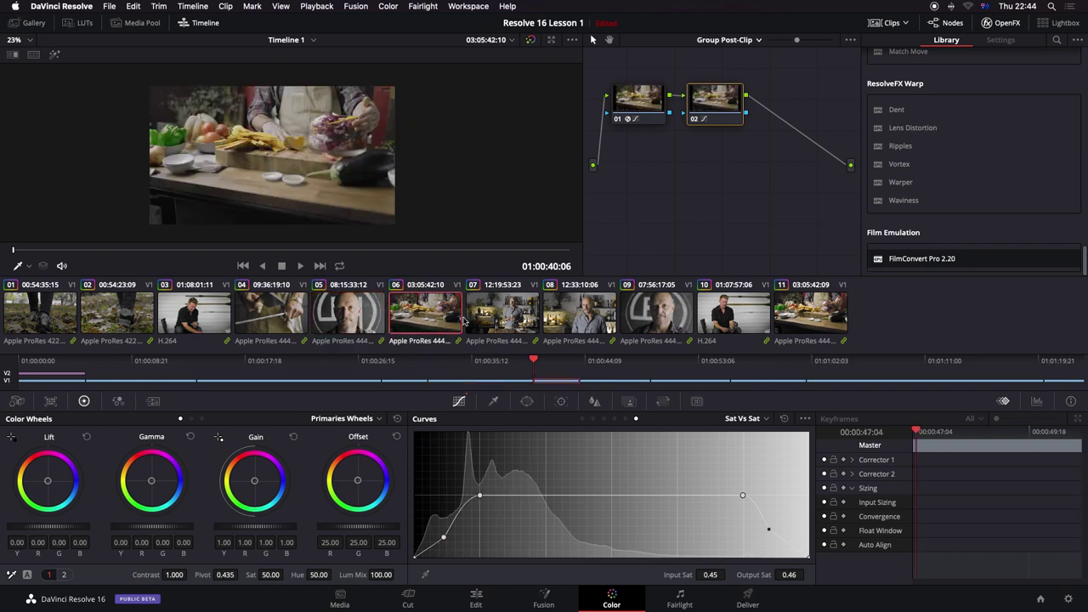
# Step: Preview the new grade on clips 08 and 11 and close the effects library
pyautogui.click(602, 326)
pyautogui.click(810, 319)
pyautogui.scroll(5, 911, 122)
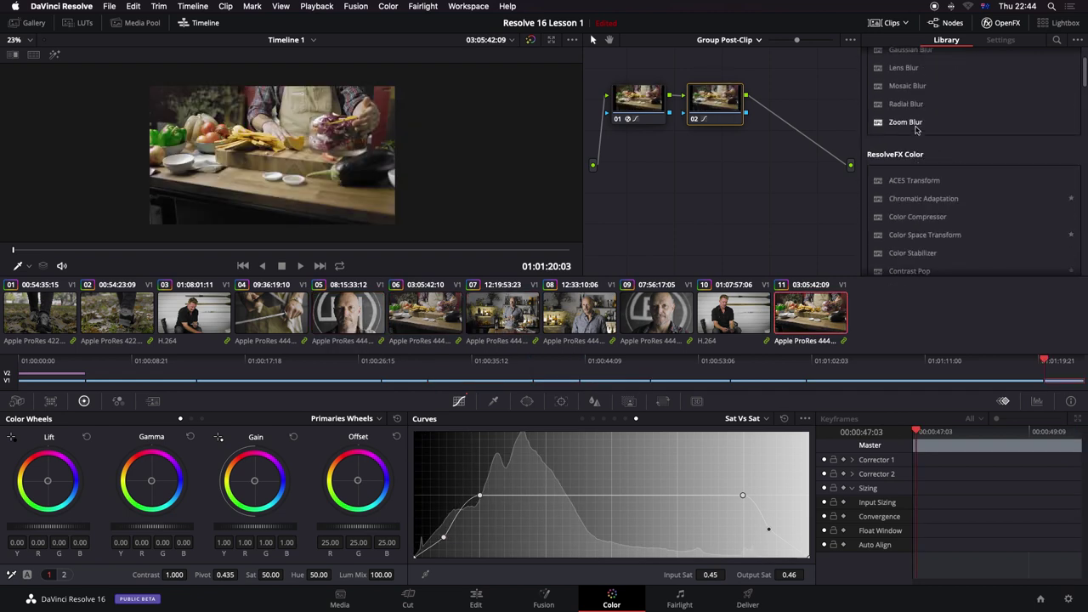
pyautogui.click(1000, 25)
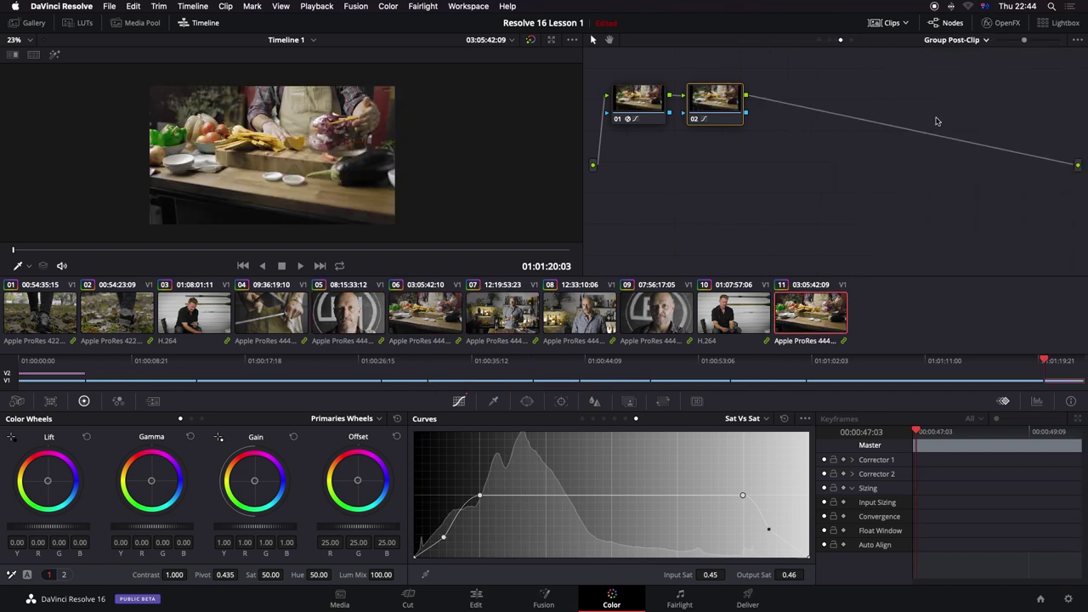
# Step: Set node 01's FilmConvert to convert to KD 5207 Vis3, then show the Key palette
pyautogui.click(643, 113)
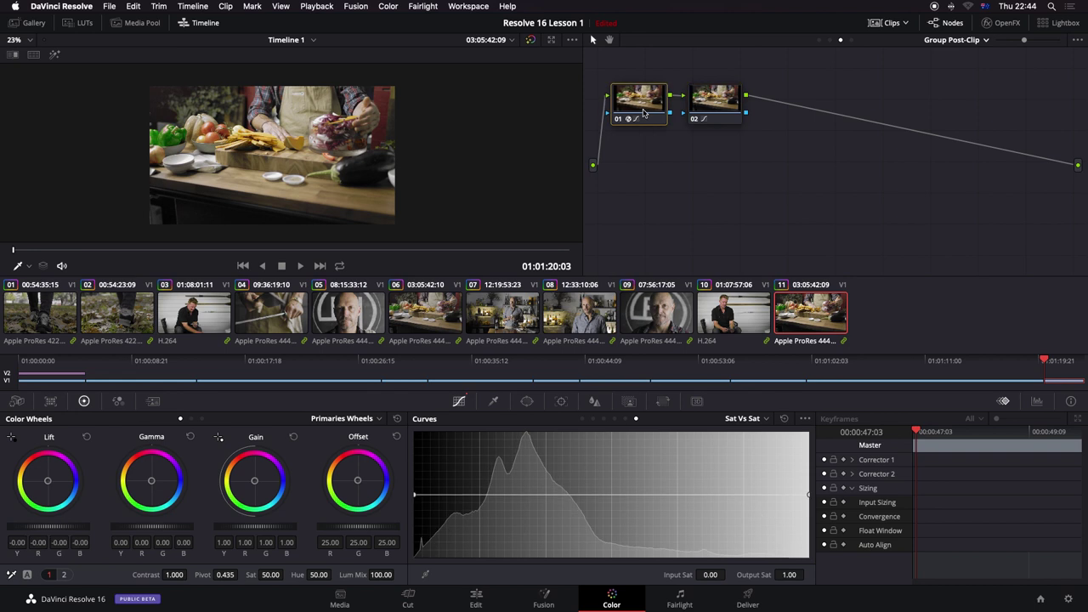
pyautogui.click(1003, 26)
pyautogui.click(1031, 106)
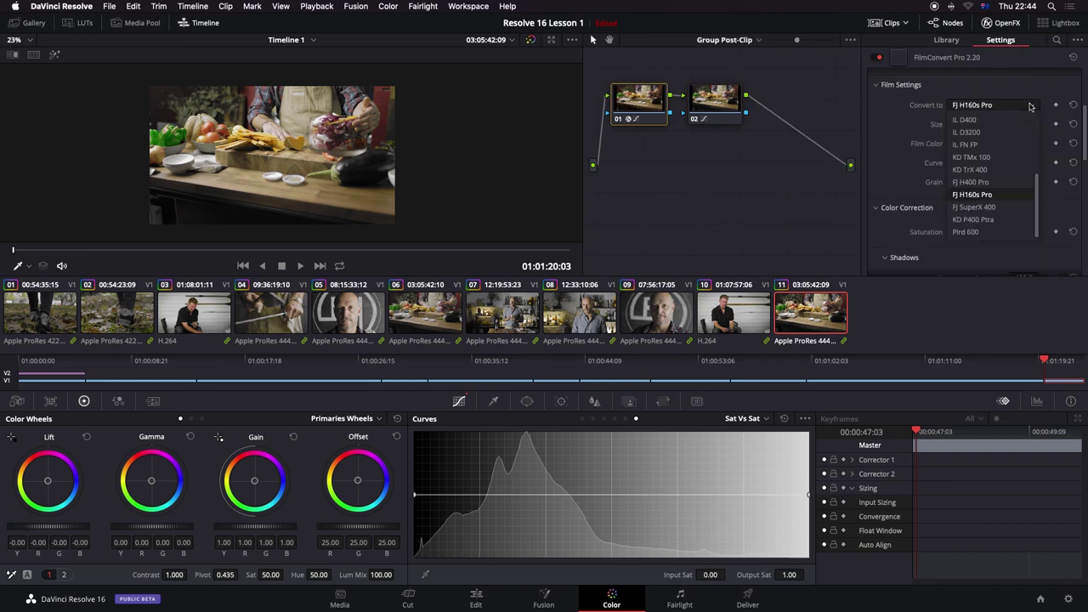
pyautogui.scroll(5, 1037, 187)
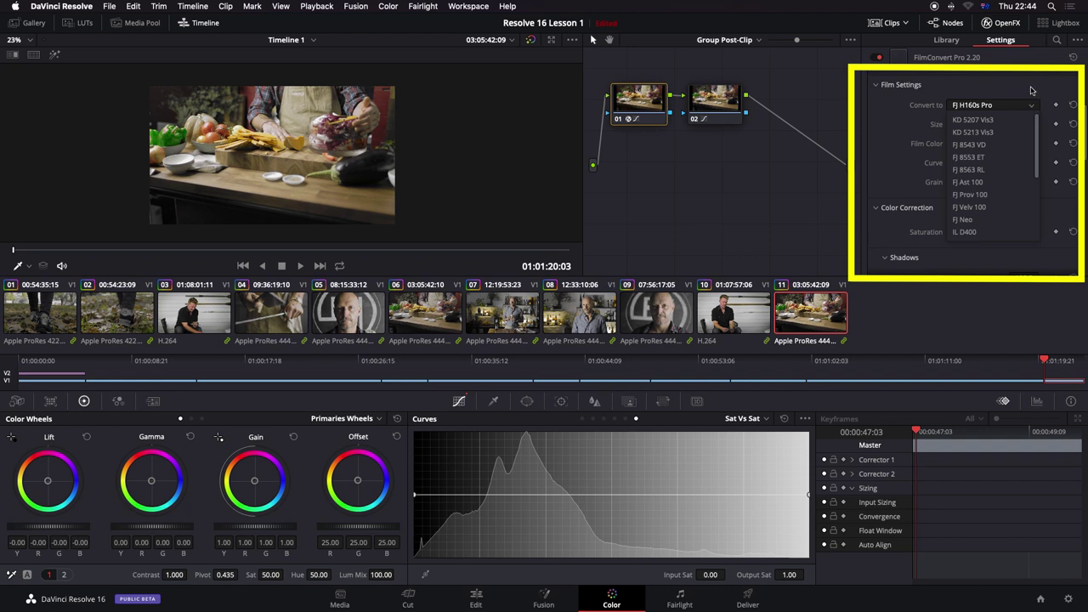
pyautogui.click(991, 121)
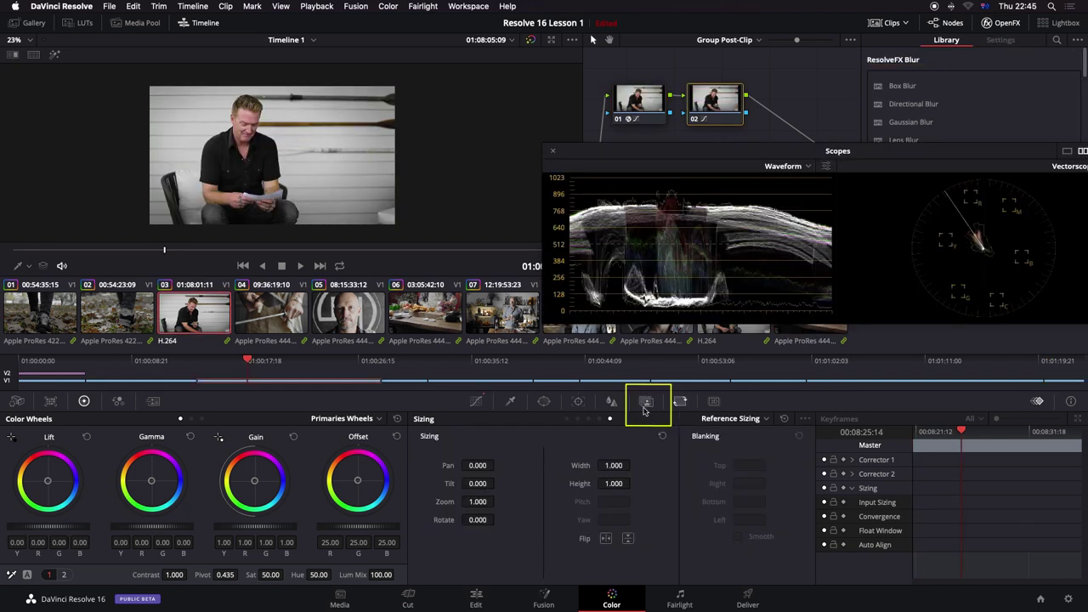
pyautogui.click(645, 403)
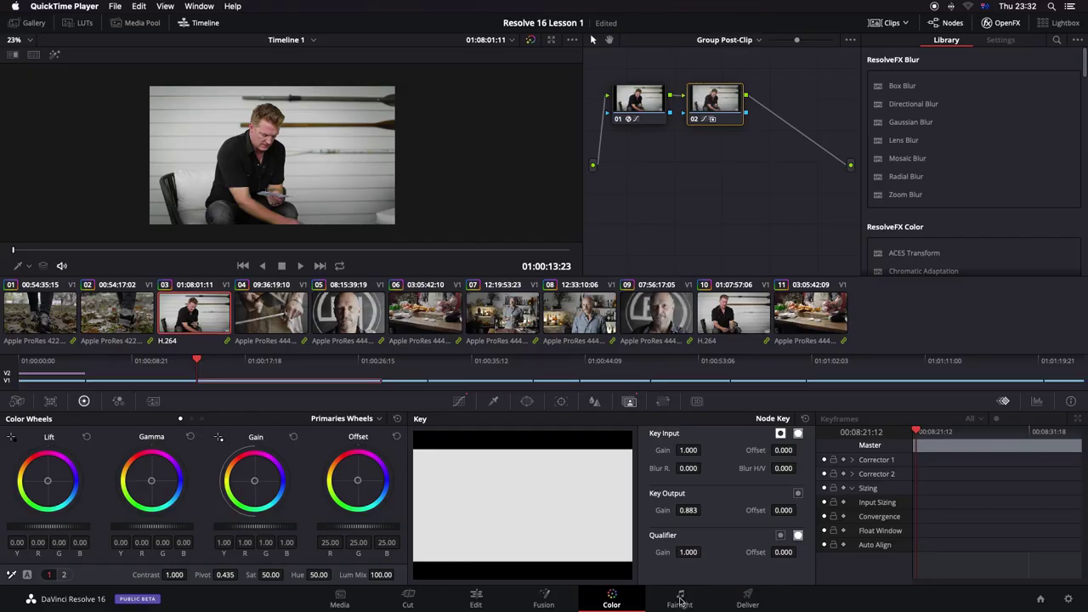
# Step: On the Fairlight page, enable the video and audio scrollers and make Audio 1 taller
pyautogui.click(680, 601)
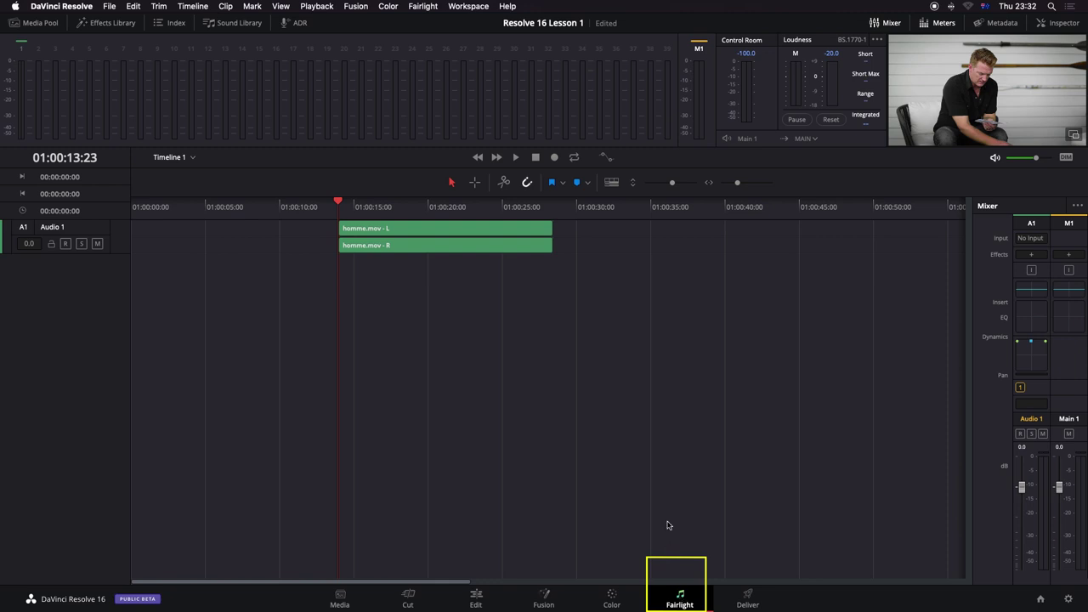
pyautogui.click(613, 183)
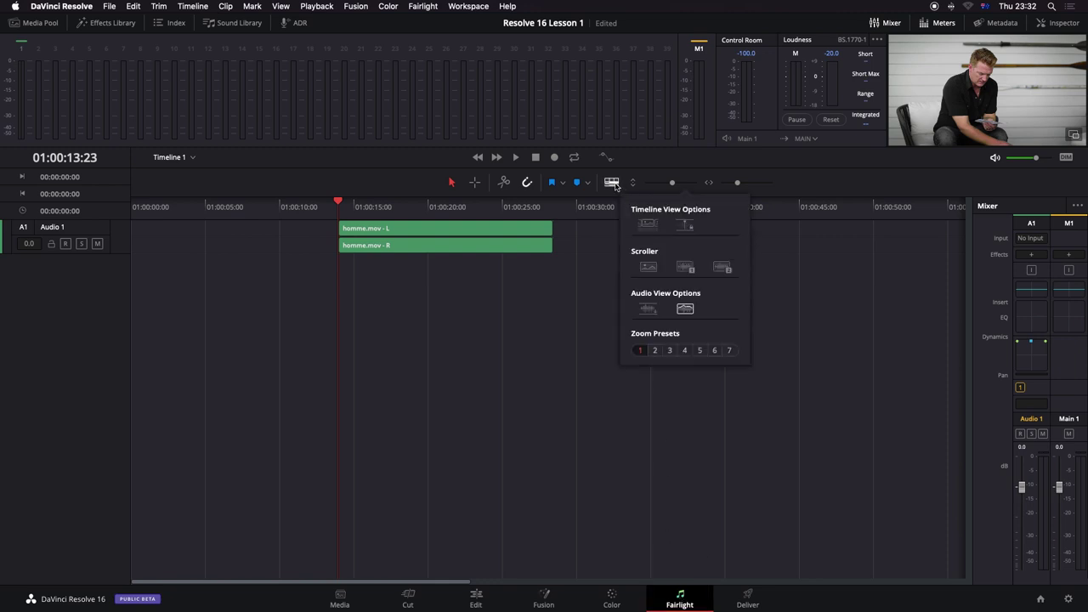
pyautogui.click(648, 226)
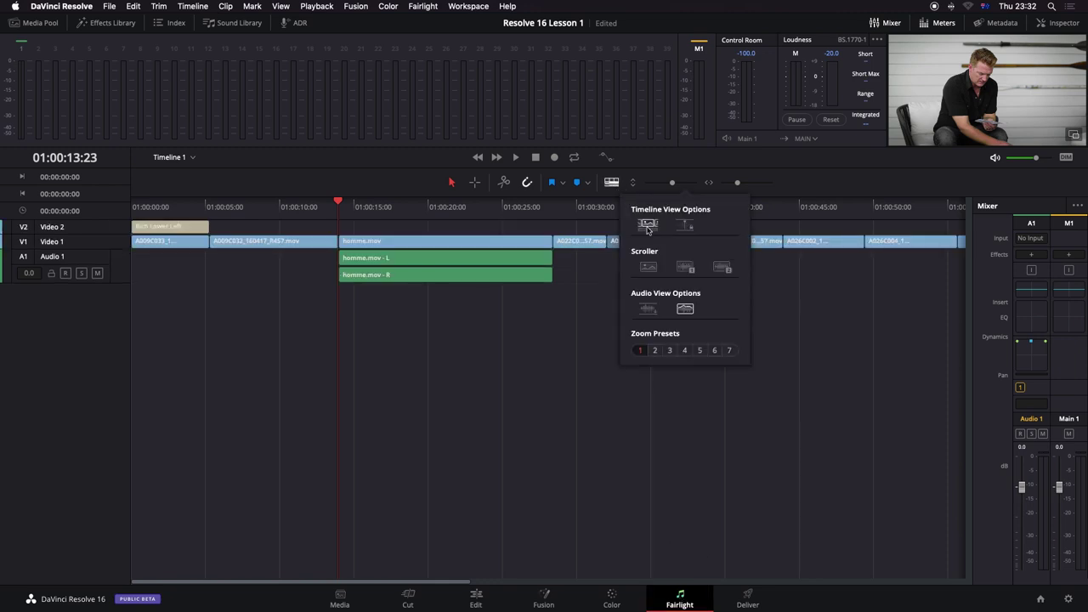
pyautogui.click(649, 226)
pyautogui.click(685, 226)
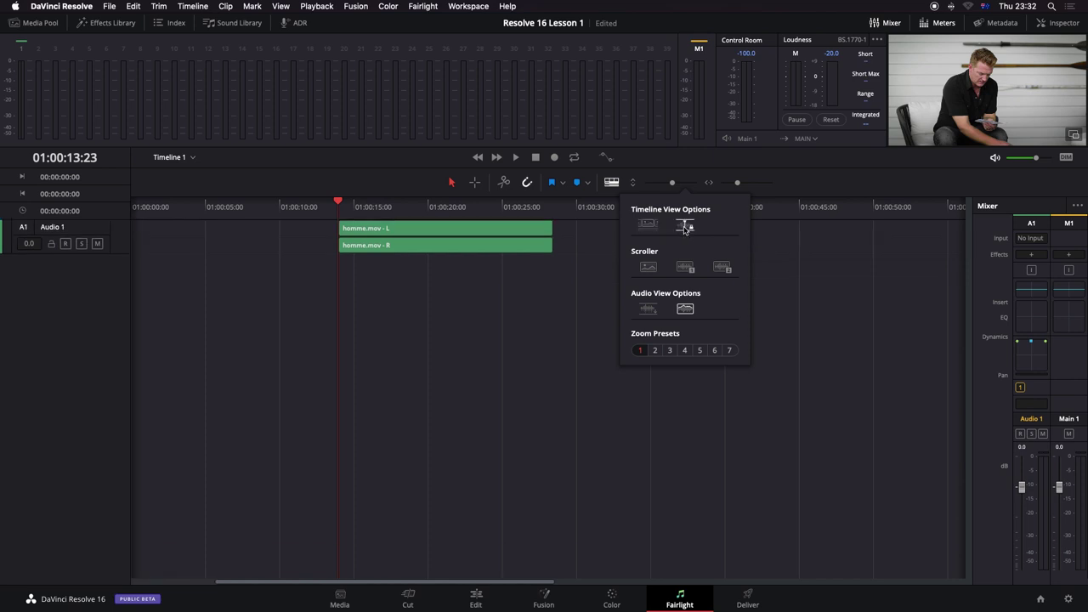
pyautogui.click(685, 267)
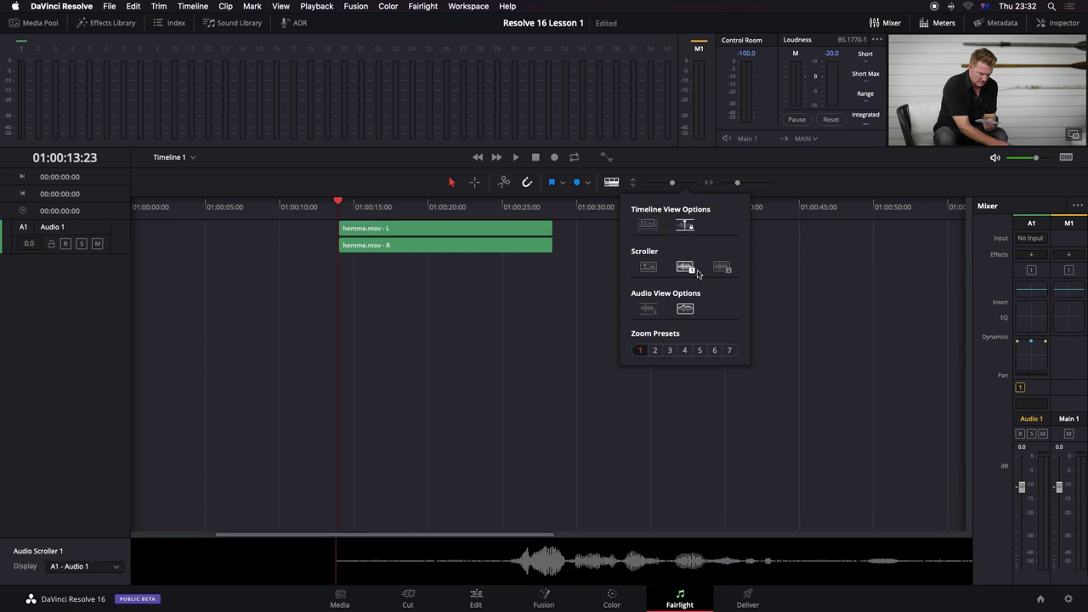
pyautogui.click(647, 267)
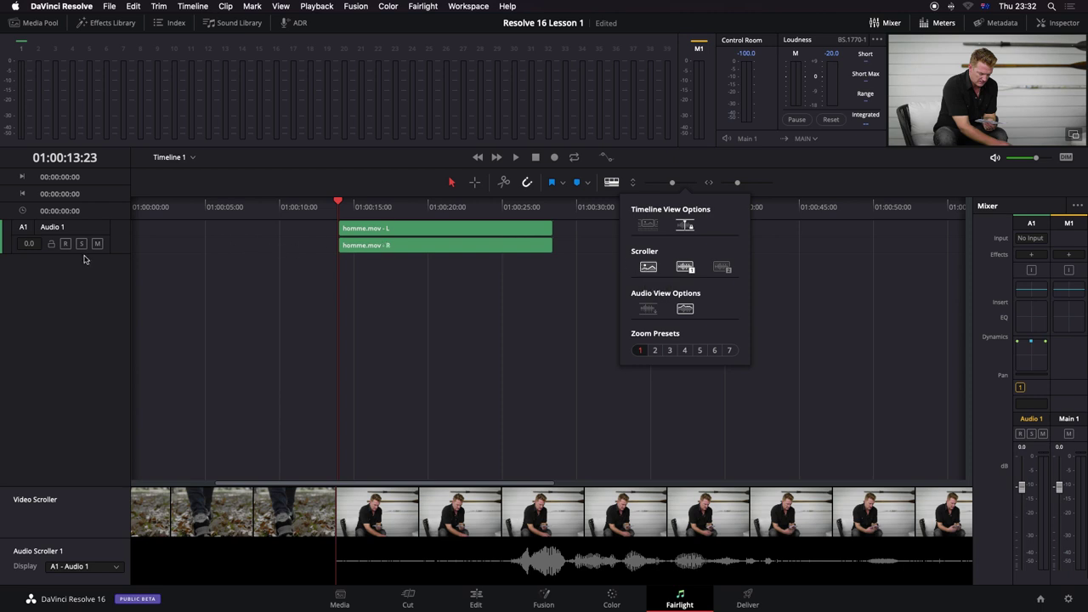
pyautogui.moveTo(92, 255); pyautogui.dragTo(94, 355)
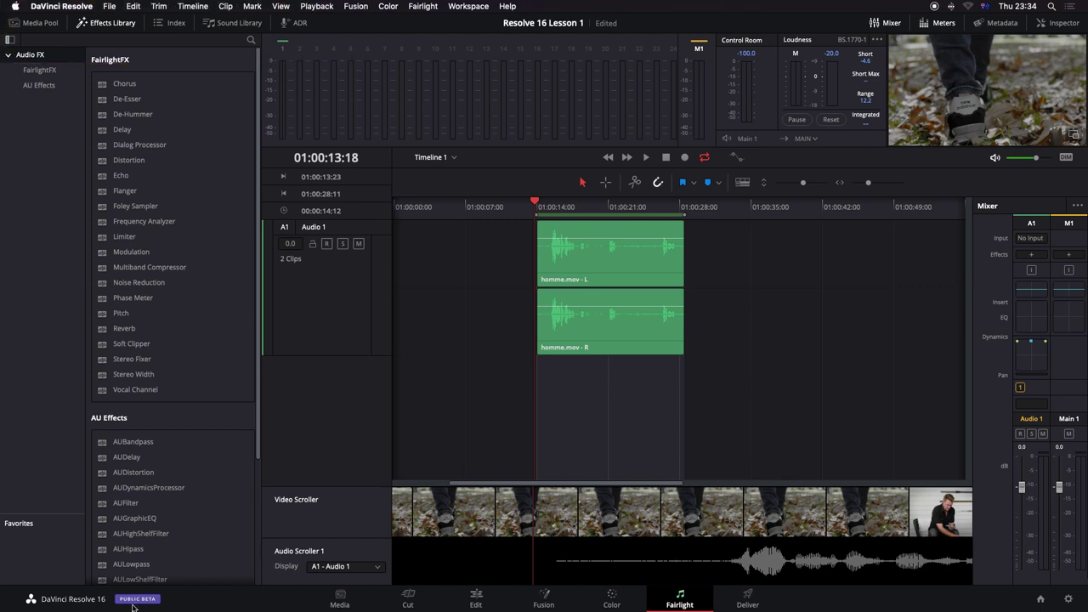
# Step: Drag the Vocal Channel FairlightFX from the Effects Library onto the Audio 1 track
pyautogui.click(171, 22)
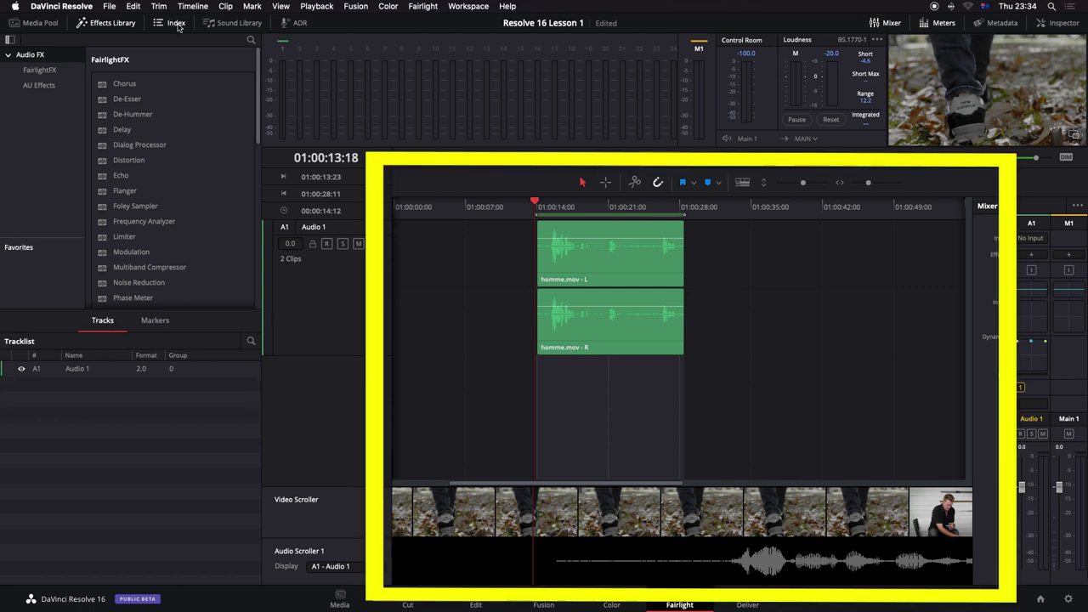
pyautogui.click(237, 23)
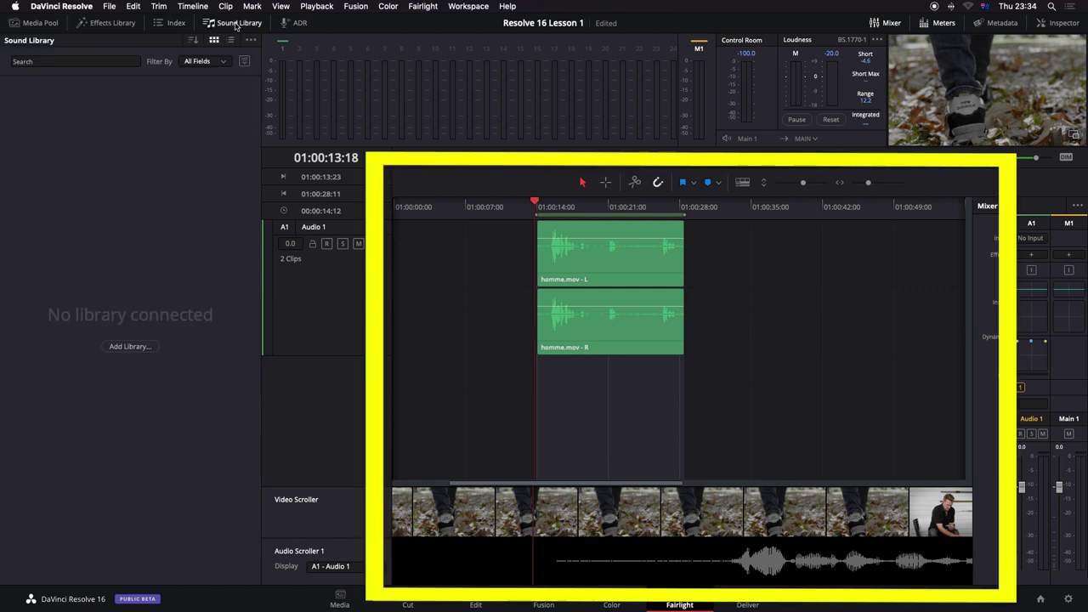
pyautogui.click(176, 23)
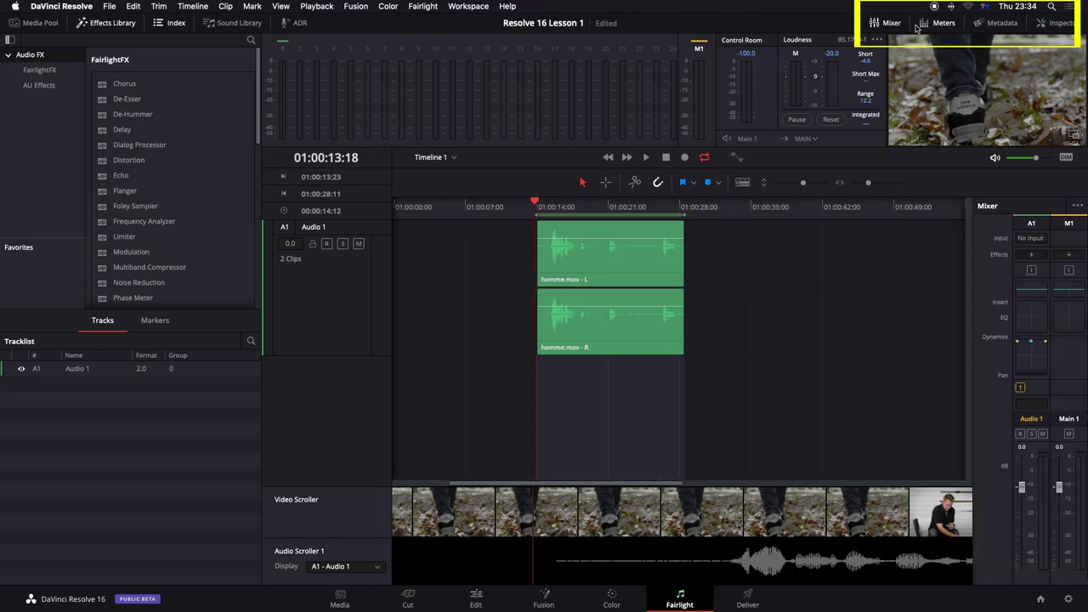
pyautogui.click(924, 25)
pyautogui.click(925, 25)
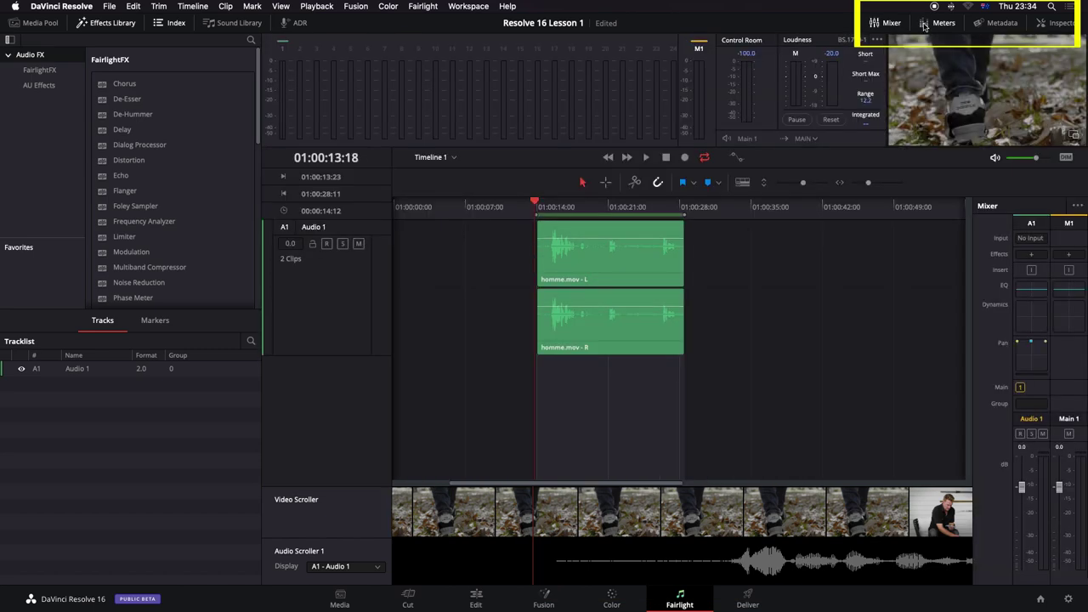
pyautogui.click(999, 23)
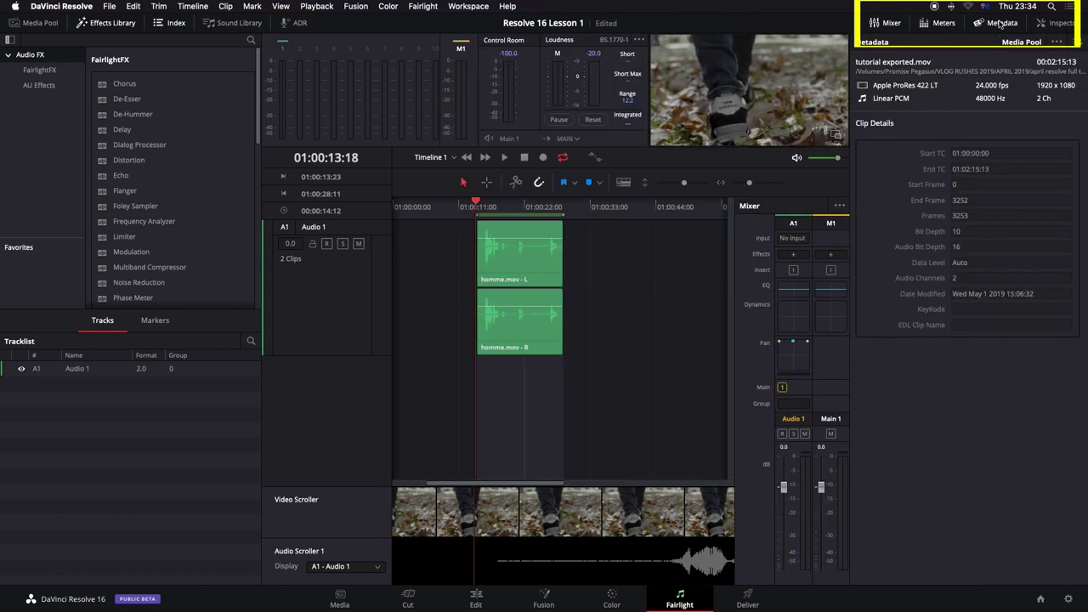
pyautogui.click(1059, 26)
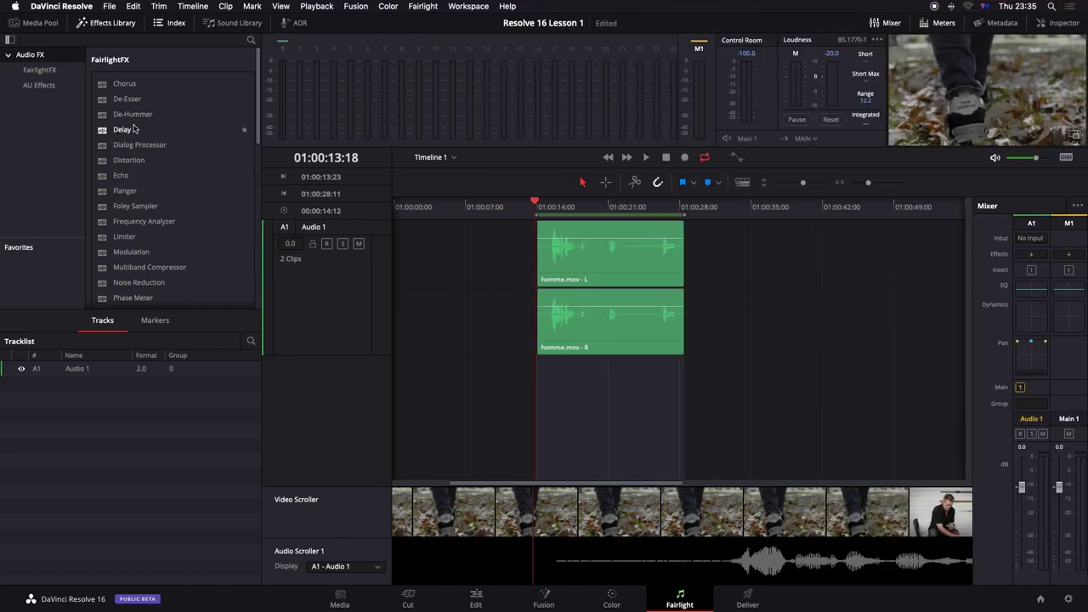
pyautogui.scroll(-8, 162, 136)
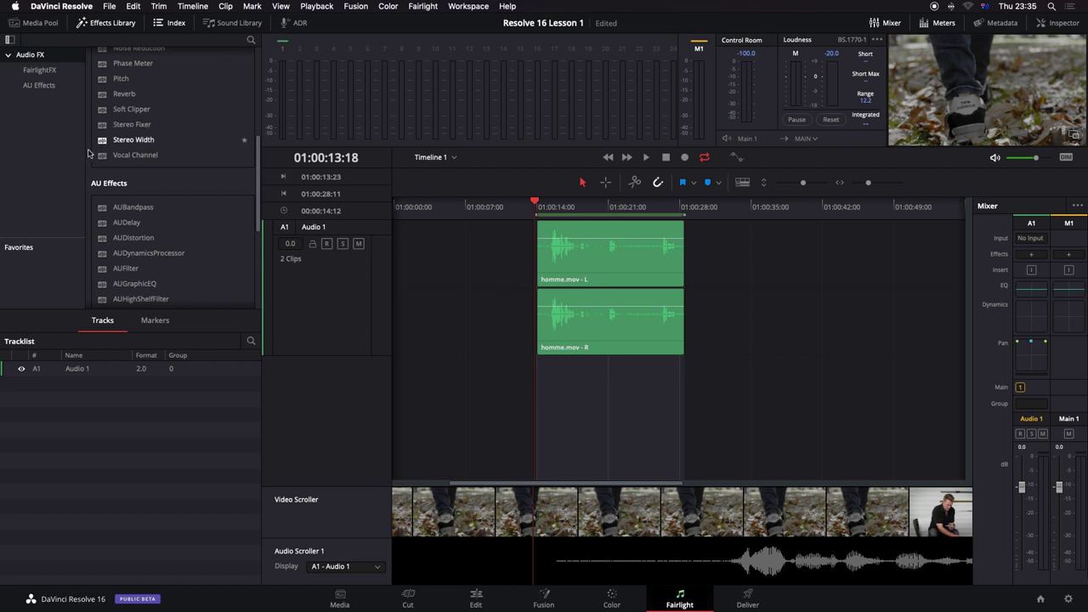
pyautogui.click(101, 160)
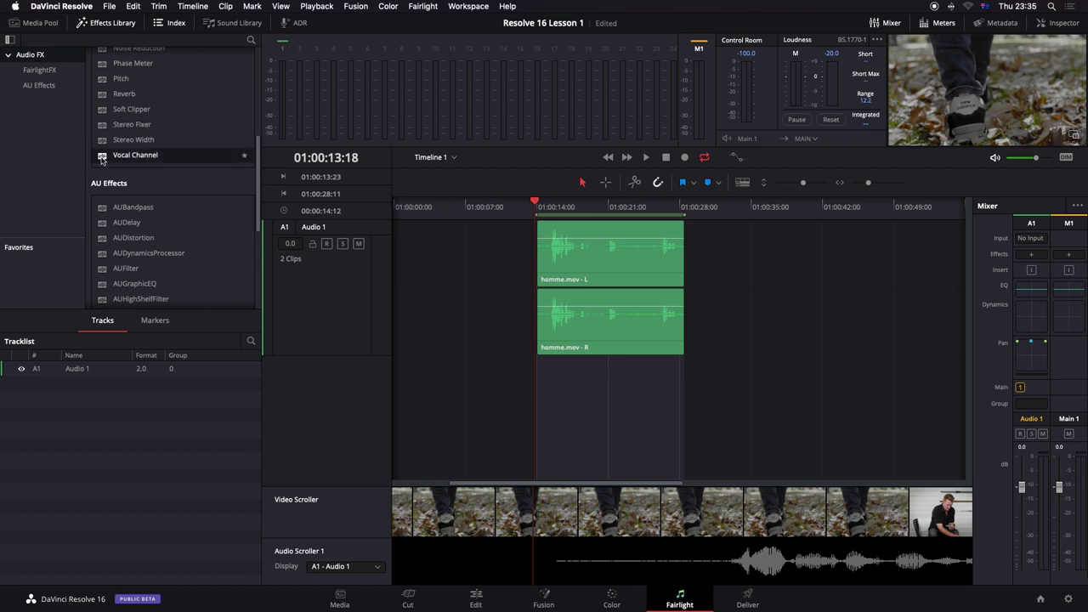
pyautogui.moveTo(101, 160); pyautogui.dragTo(290, 295)
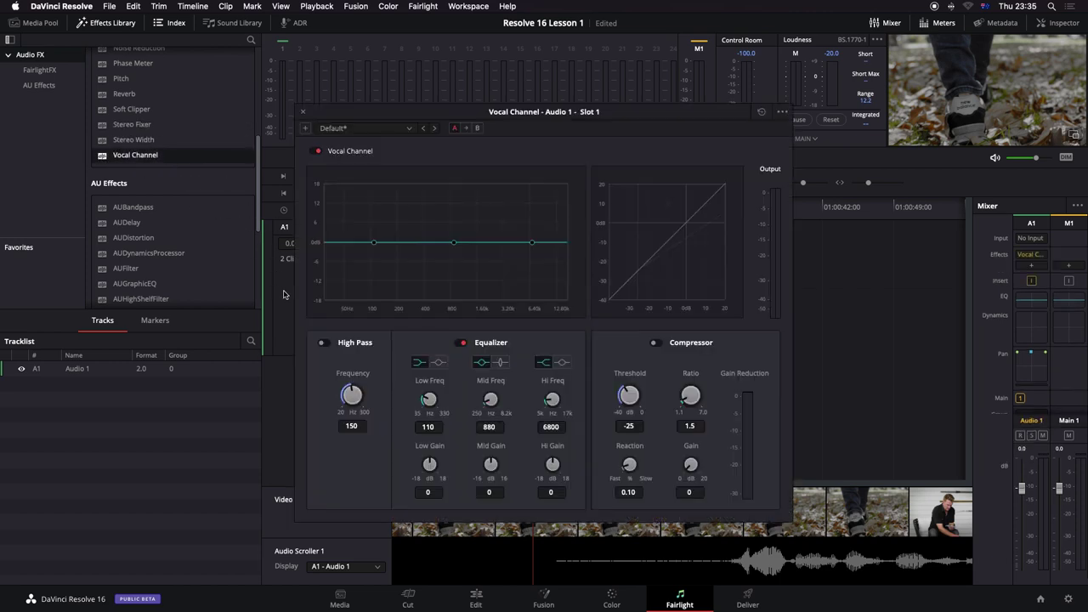
# Step: During playback, set the Vocal Channel EQ to low +4.7 dB, mid +3 dB, high -0.5 dB
pyautogui.press('space')
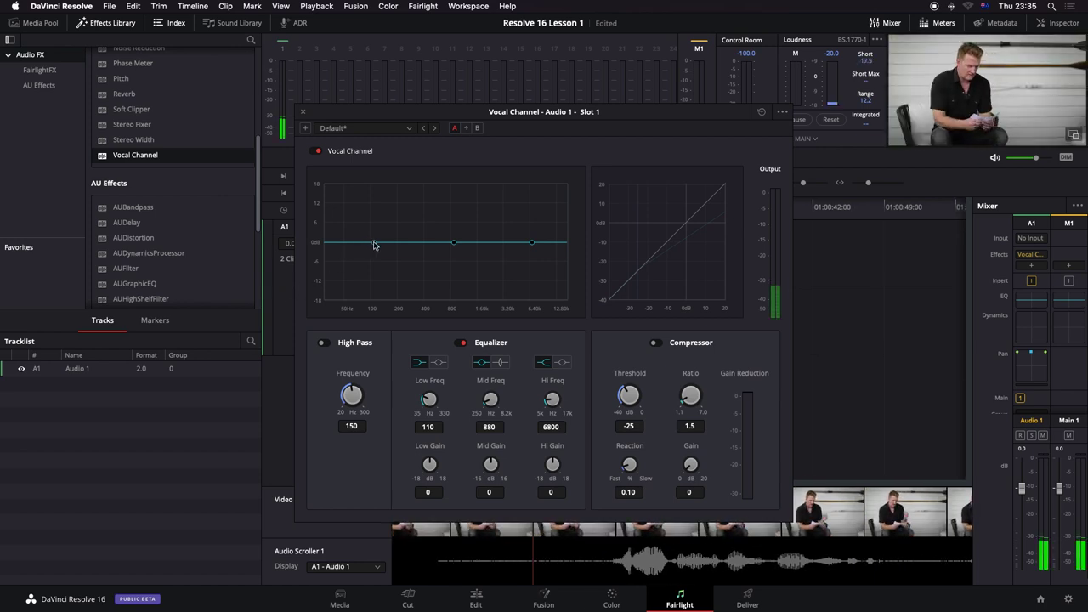
pyautogui.moveTo(374, 243); pyautogui.dragTo(377, 229)
pyautogui.moveTo(451, 244); pyautogui.dragTo(456, 237)
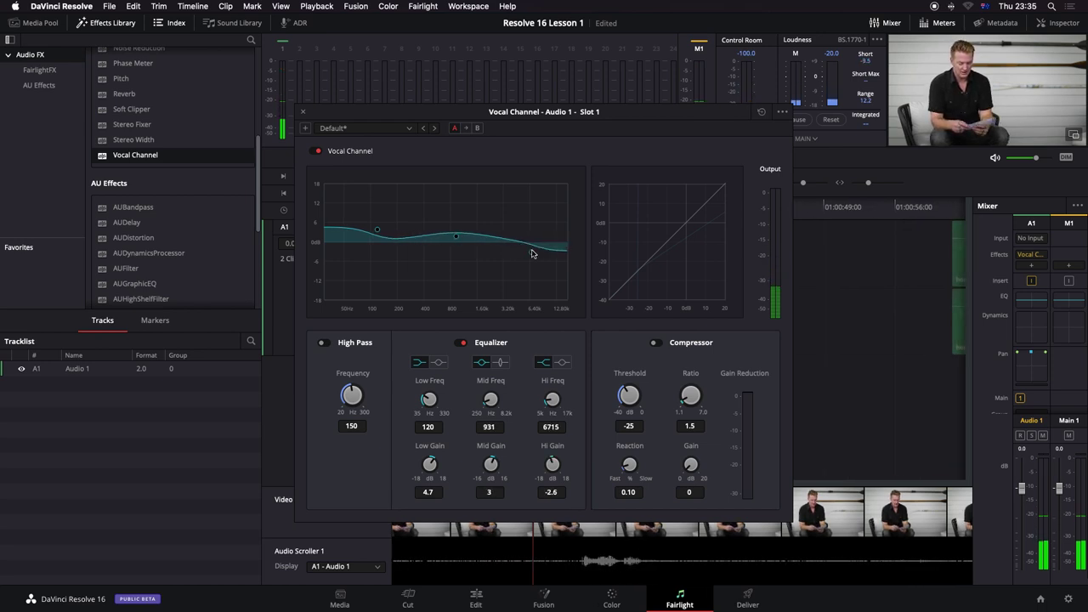
pyautogui.moveTo(532, 243); pyautogui.dragTo(533, 246)
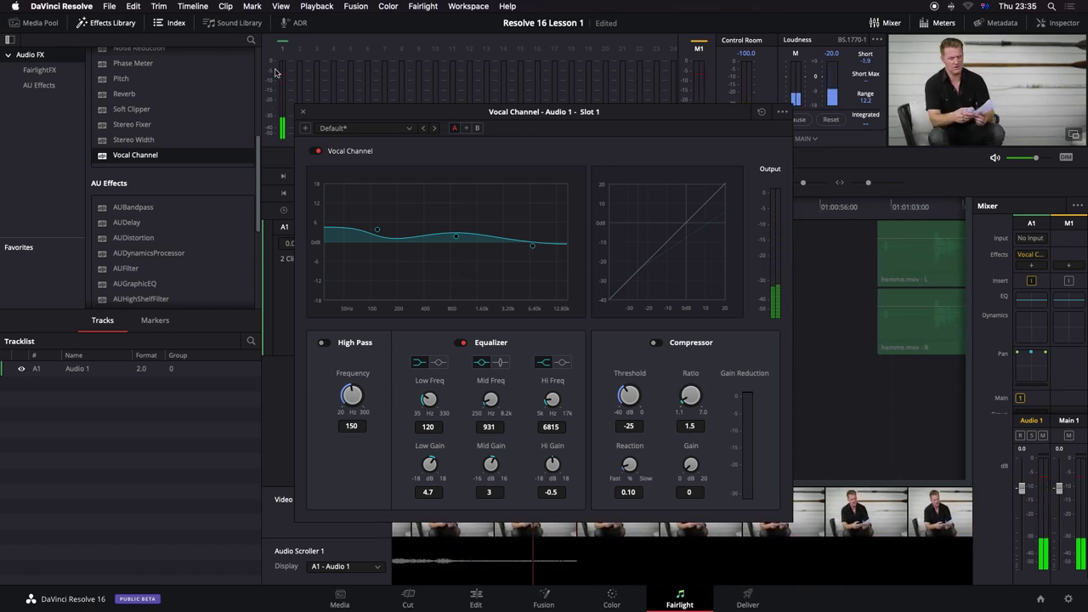
pyautogui.click(298, 114)
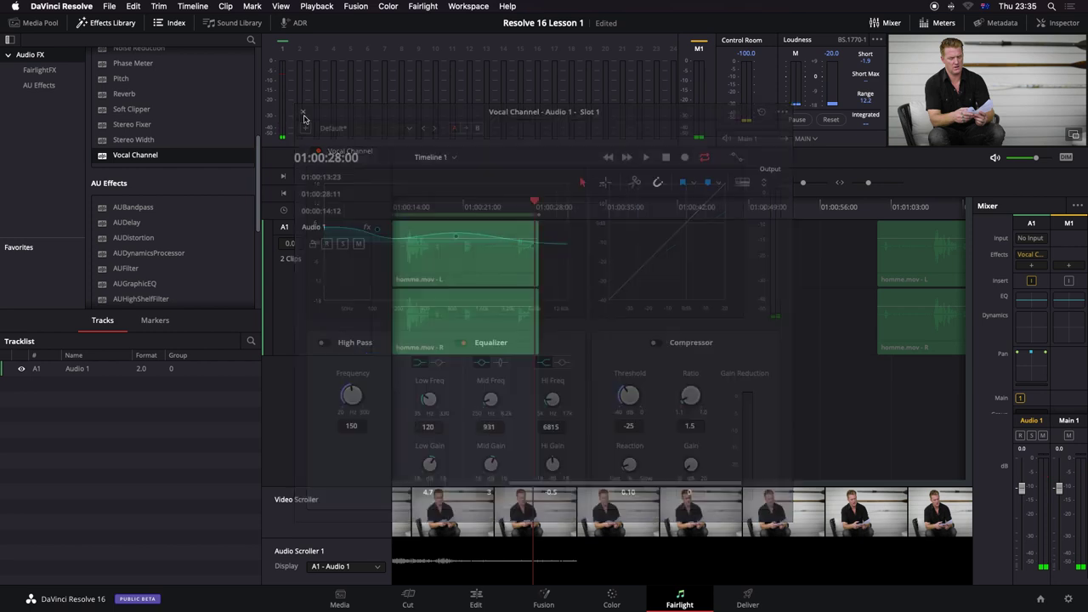
# Step: Apply AUGraphicEQ to the Audio 1 track in the Inspector and switch it to 10 bands
pyautogui.moveTo(490, 205); pyautogui.dragTo(637, 221)
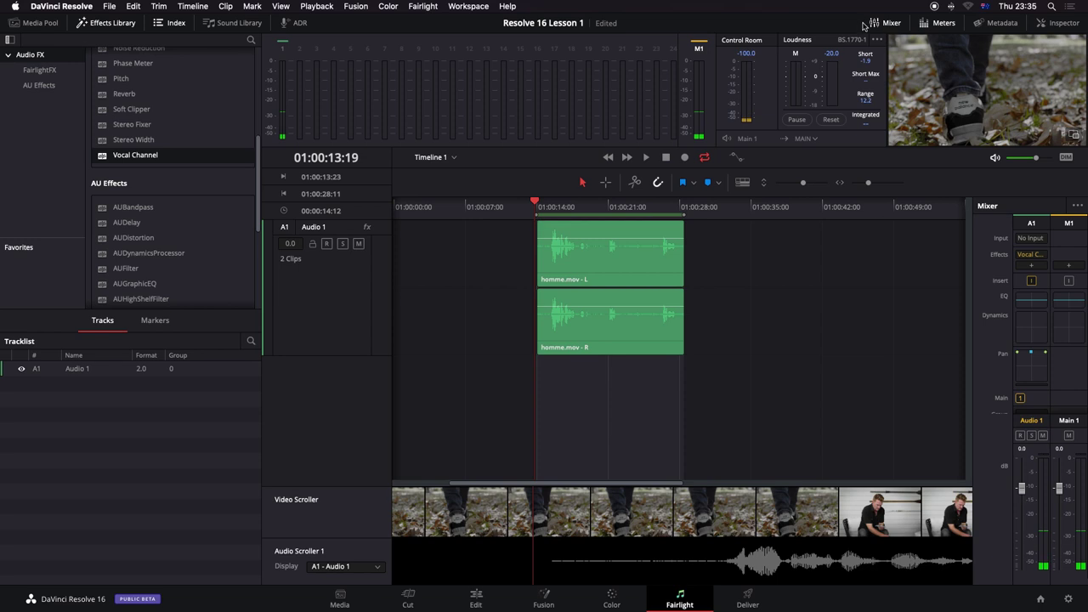
pyautogui.click(1061, 25)
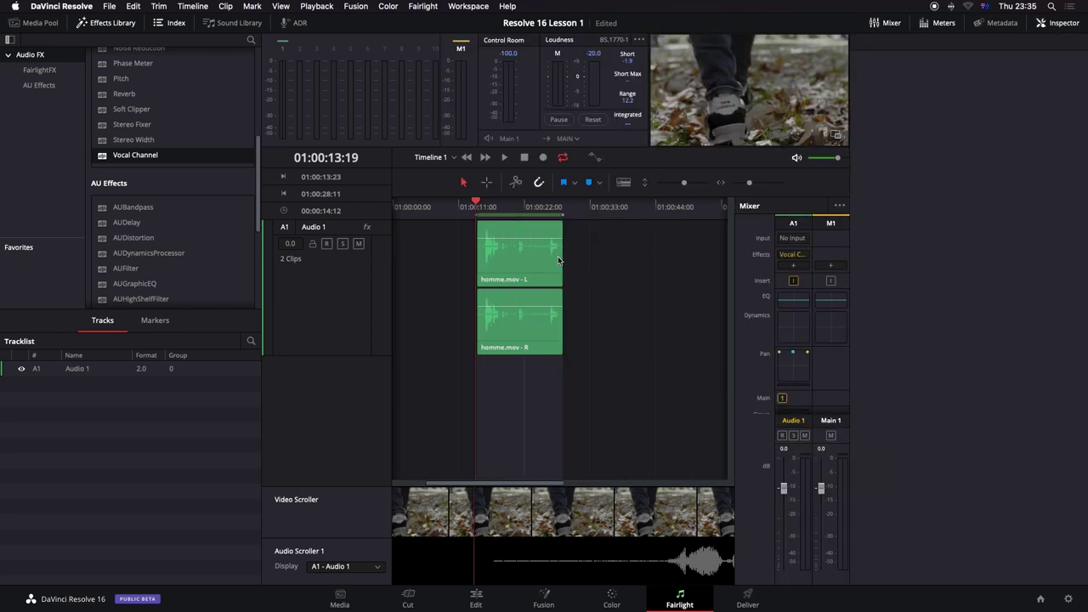
pyautogui.click(337, 273)
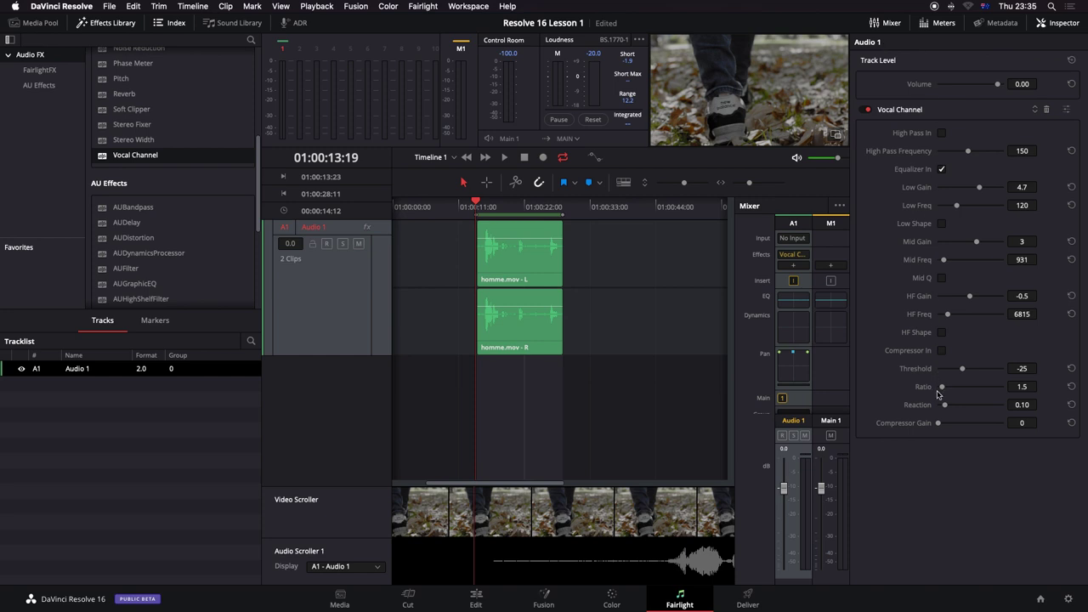
pyautogui.scroll(-2, 116, 237)
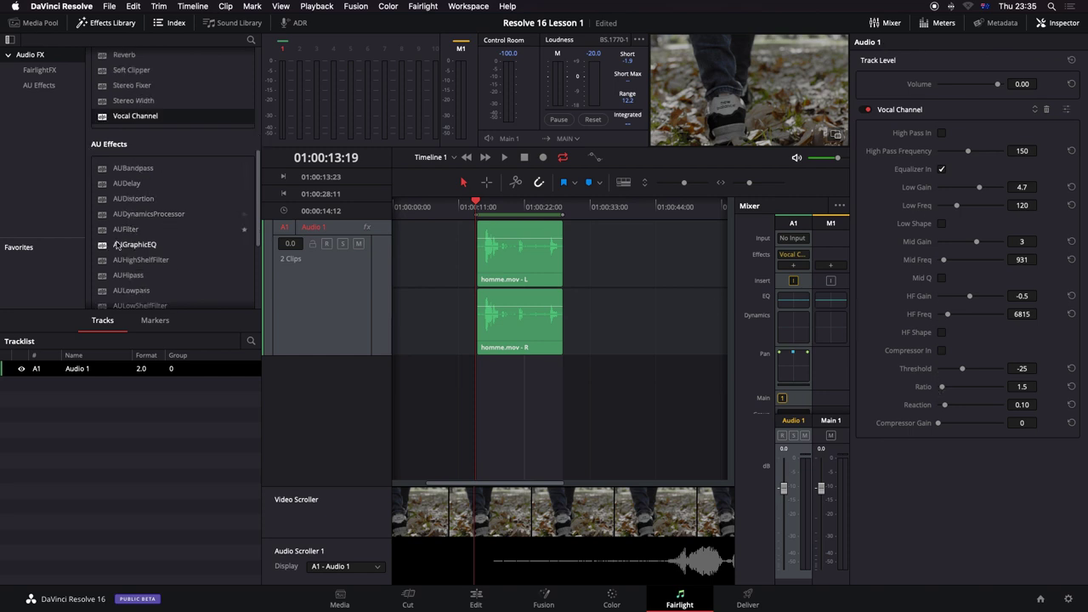
pyautogui.moveTo(103, 249); pyautogui.dragTo(289, 291)
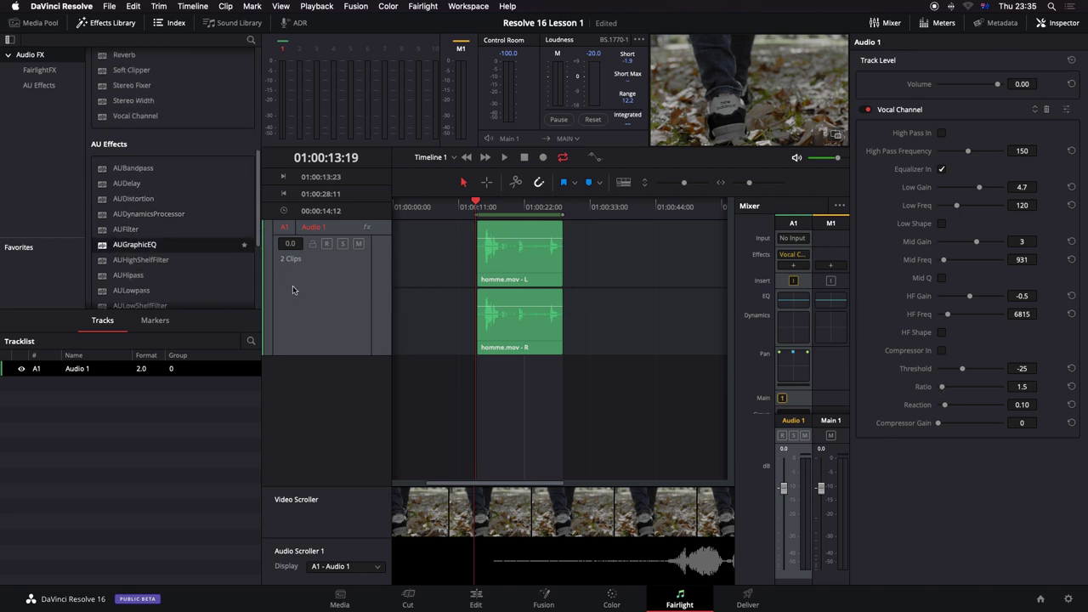
pyautogui.click(78, 216)
pyautogui.click(89, 225)
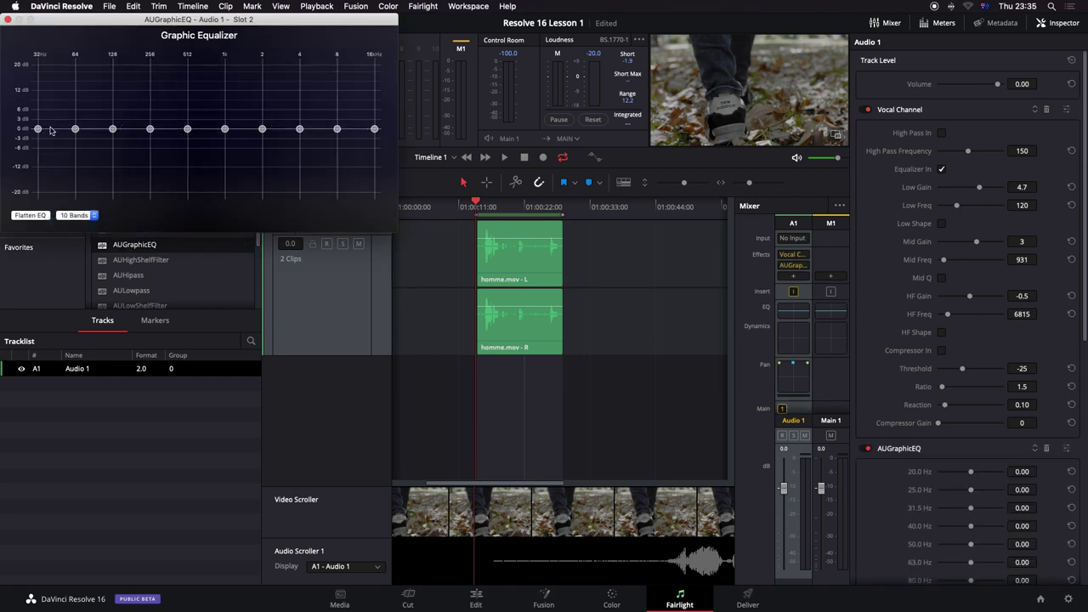
# Step: While auditioning, boost 32Hz to 5.74 dB, cut 512Hz to -3.72 dB, and trim 128Hz and 2k–8k
pyautogui.press('space')
pyautogui.moveTo(38, 128); pyautogui.dragTo(186, 124)
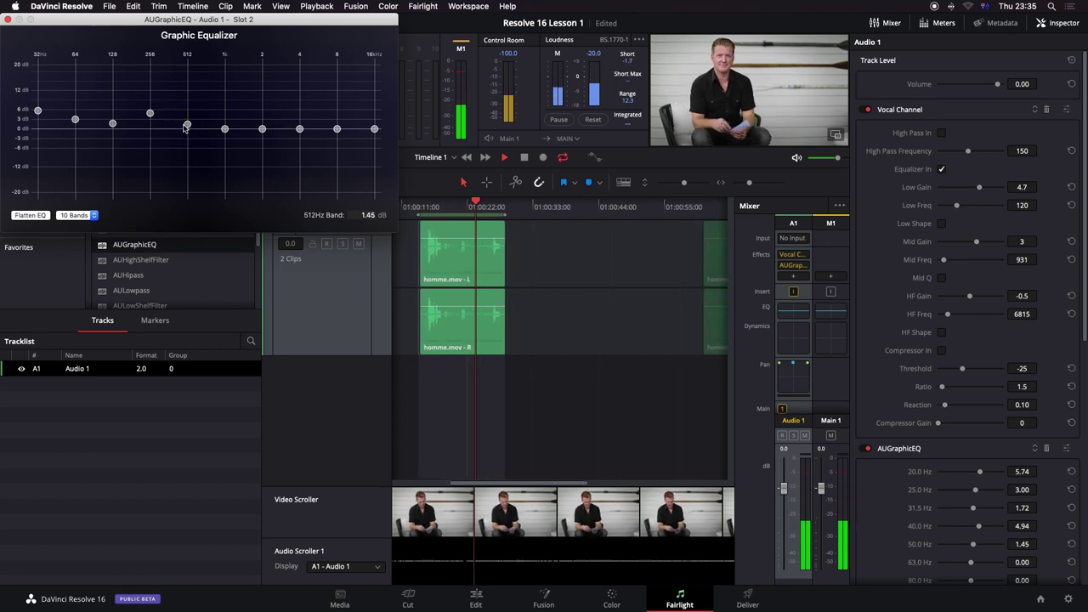
pyautogui.moveTo(187, 124); pyautogui.dragTo(225, 135)
pyautogui.press('space')
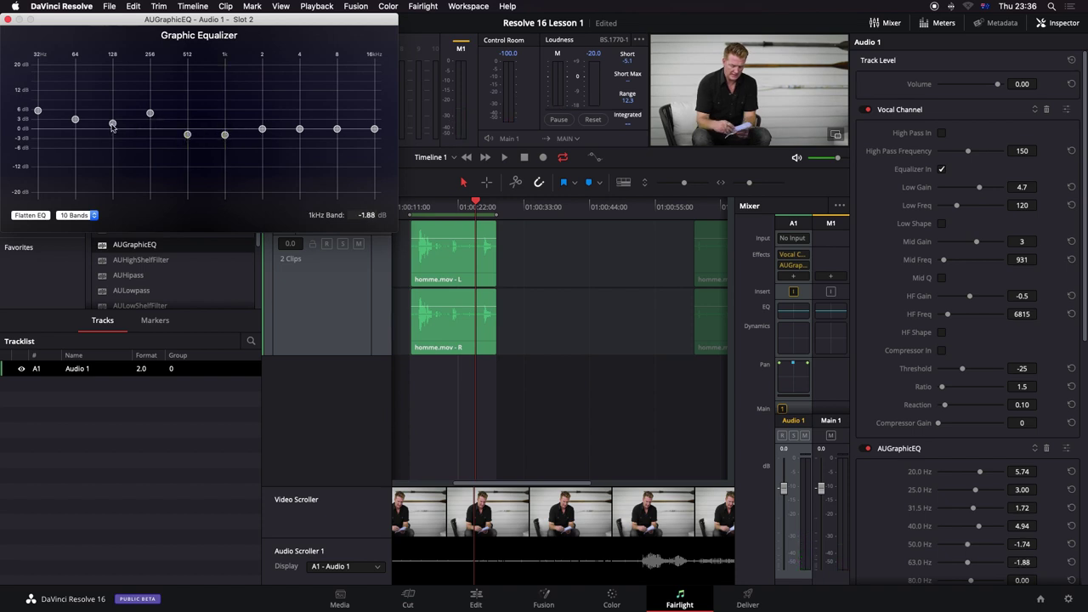
pyautogui.moveTo(112, 126); pyautogui.dragTo(112, 128)
pyautogui.moveTo(263, 129); pyautogui.dragTo(338, 134)
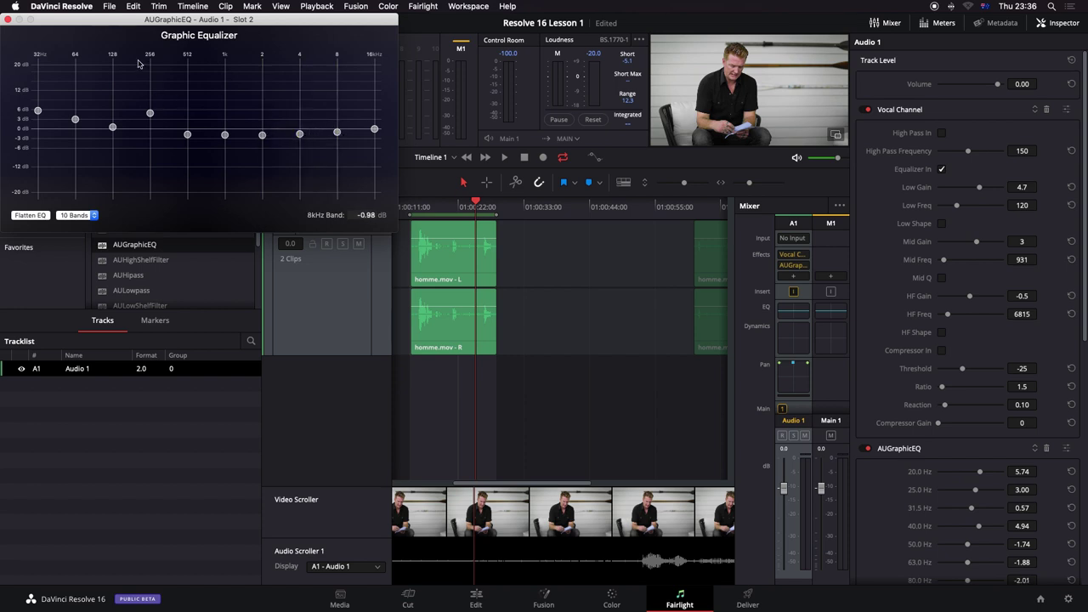
pyautogui.click(413, 204)
pyautogui.press('space')
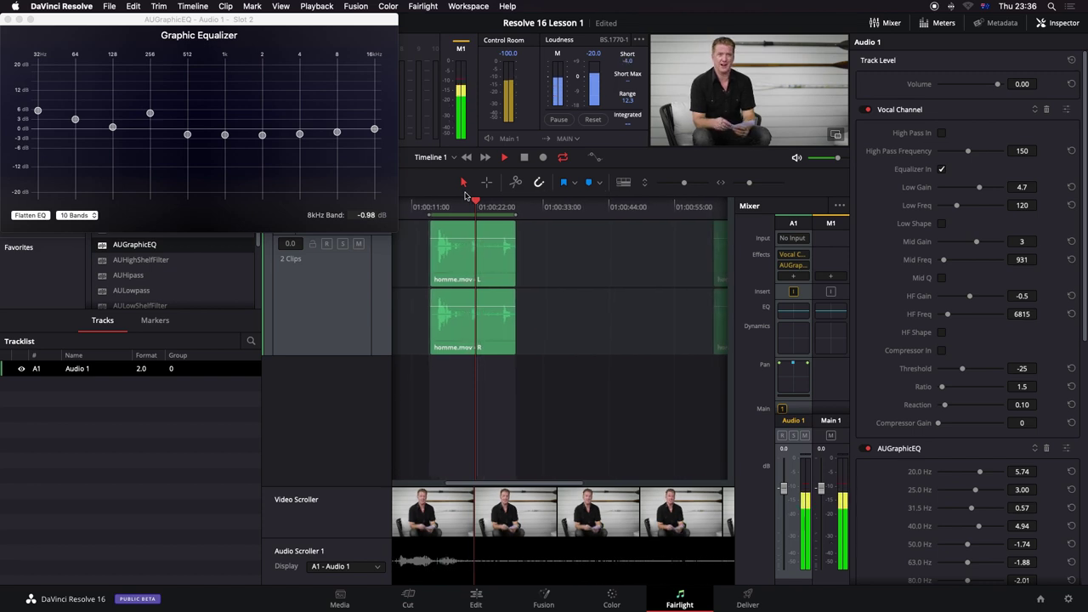
pyautogui.press('space')
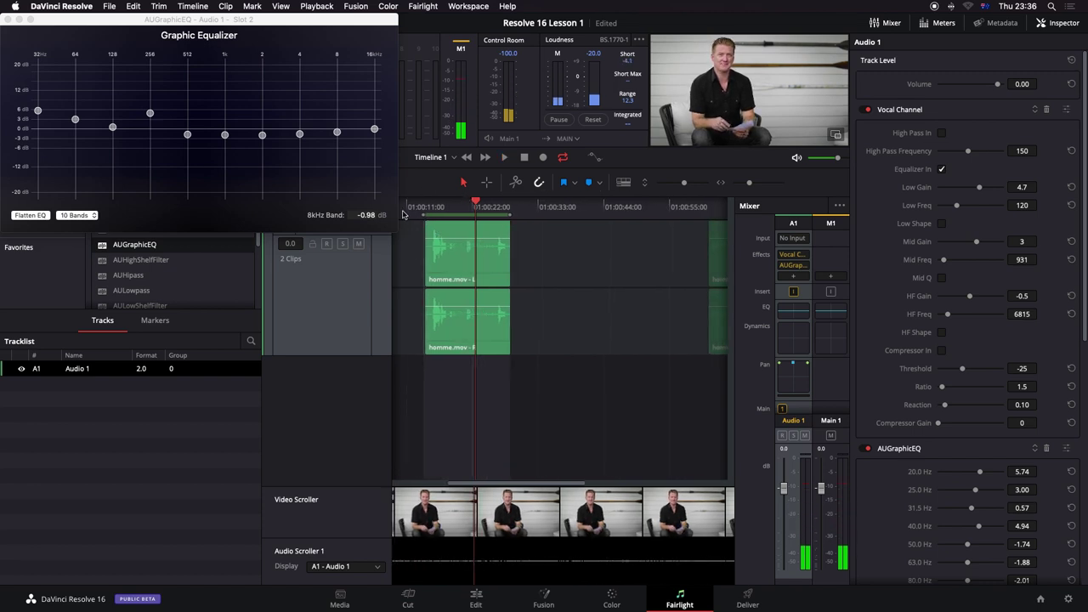
# Step: Close the graphic EQ window, add AUHighShelfFilter to Audio 1, and play to audition it
pyautogui.click(8, 20)
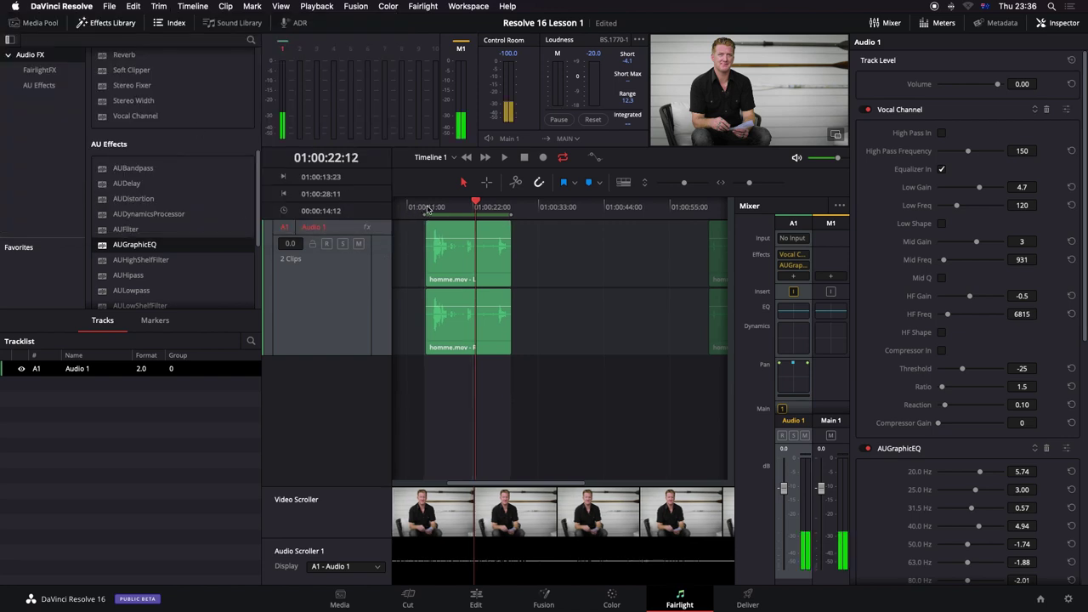
pyautogui.moveTo(408, 211); pyautogui.dragTo(458, 208)
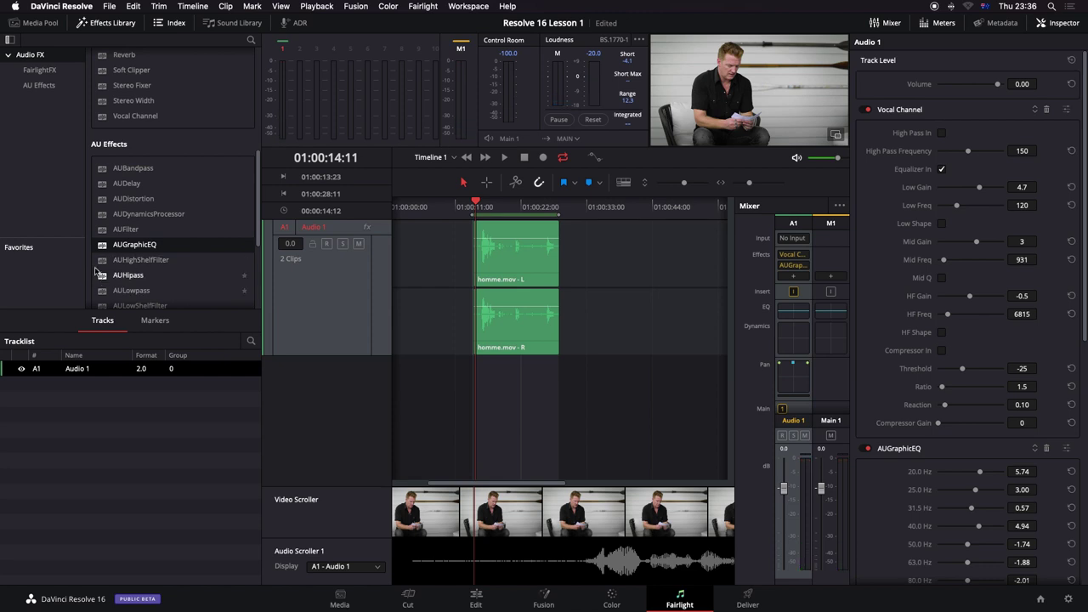
pyautogui.moveTo(103, 266); pyautogui.dragTo(283, 279)
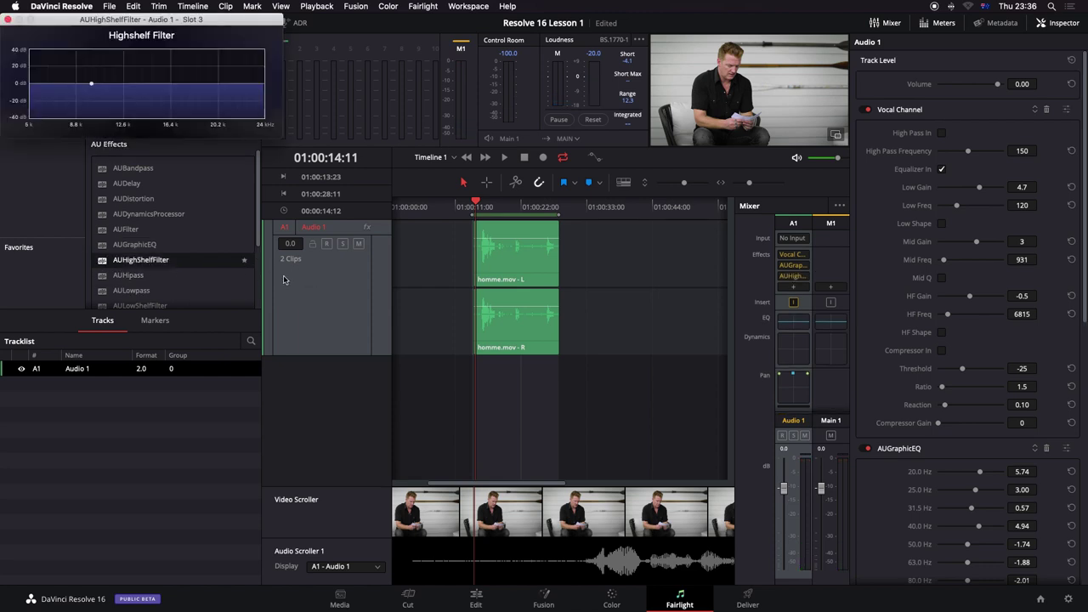
pyautogui.press('space')
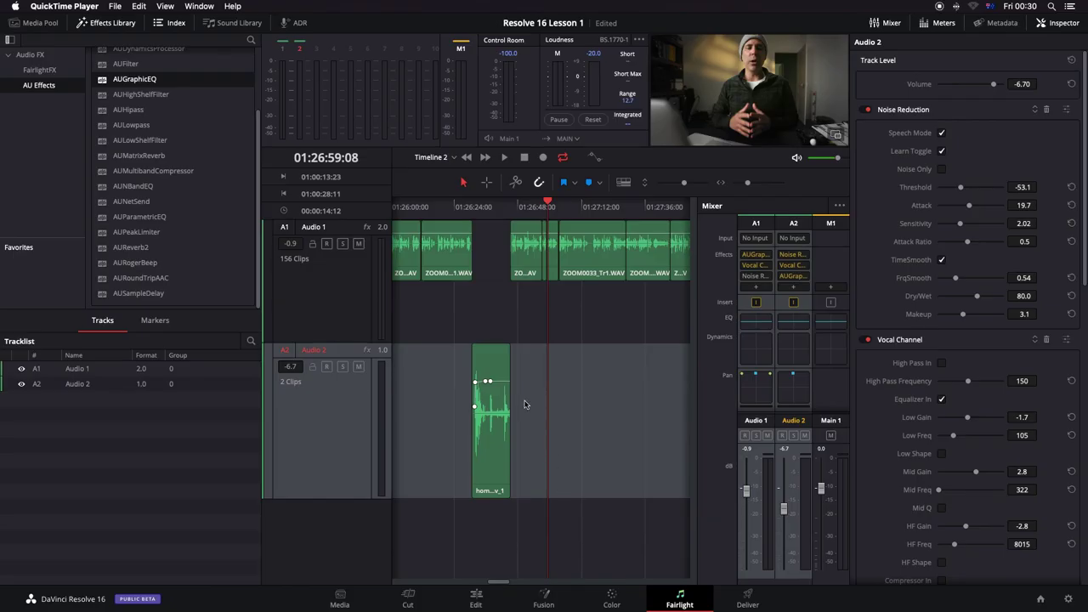
# Step: On the Deliver page, try the YouTube, Vimeo, ProRes, H.264, H.265, FCP7 and Premiere XML presets, then pick Custom
pyautogui.click(747, 597)
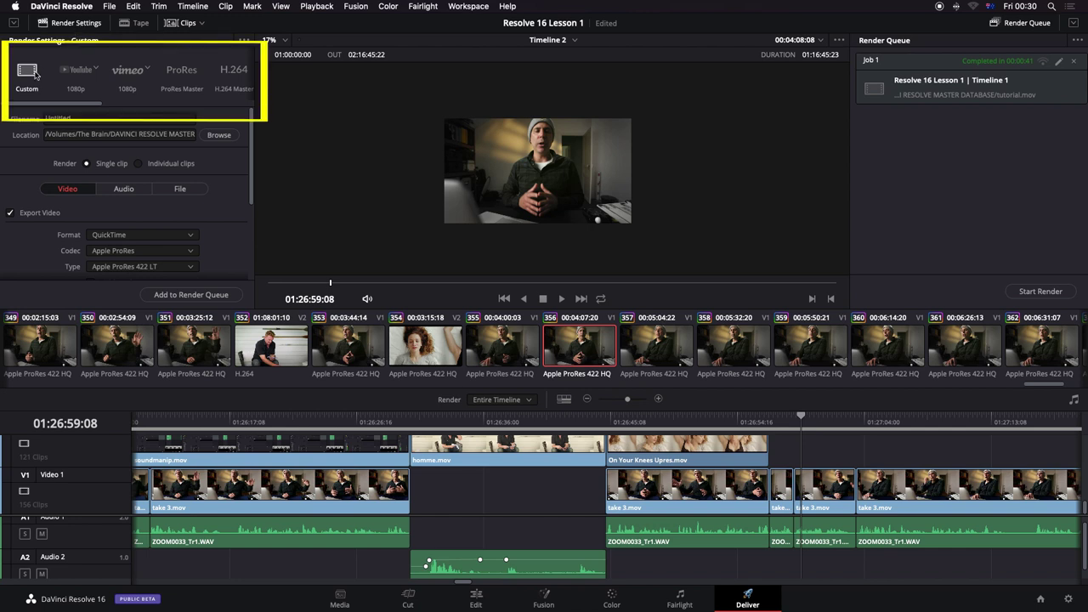
pyautogui.click(86, 75)
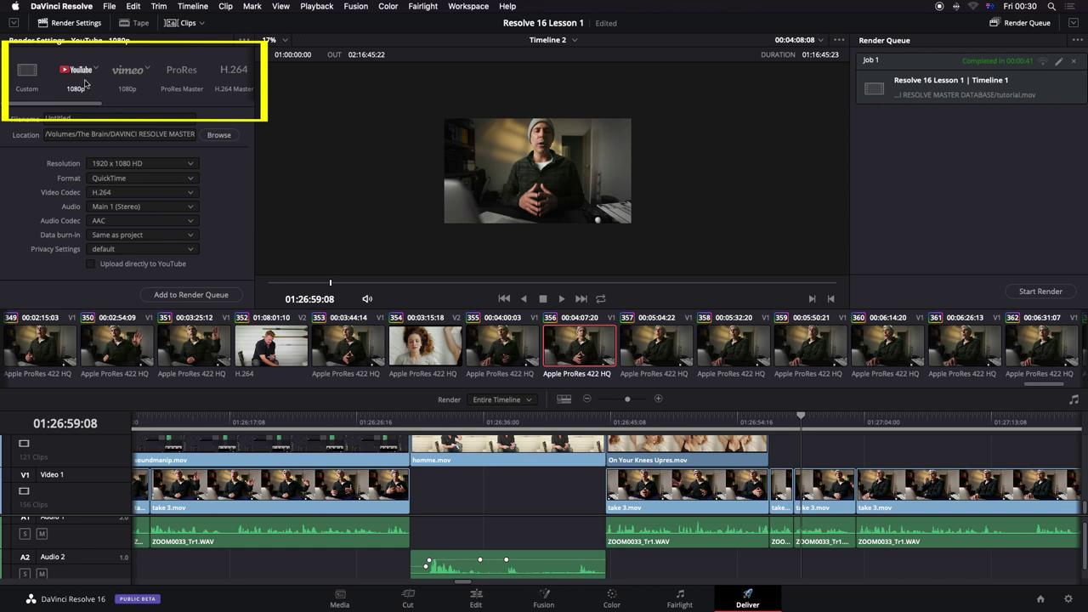
pyautogui.click(127, 75)
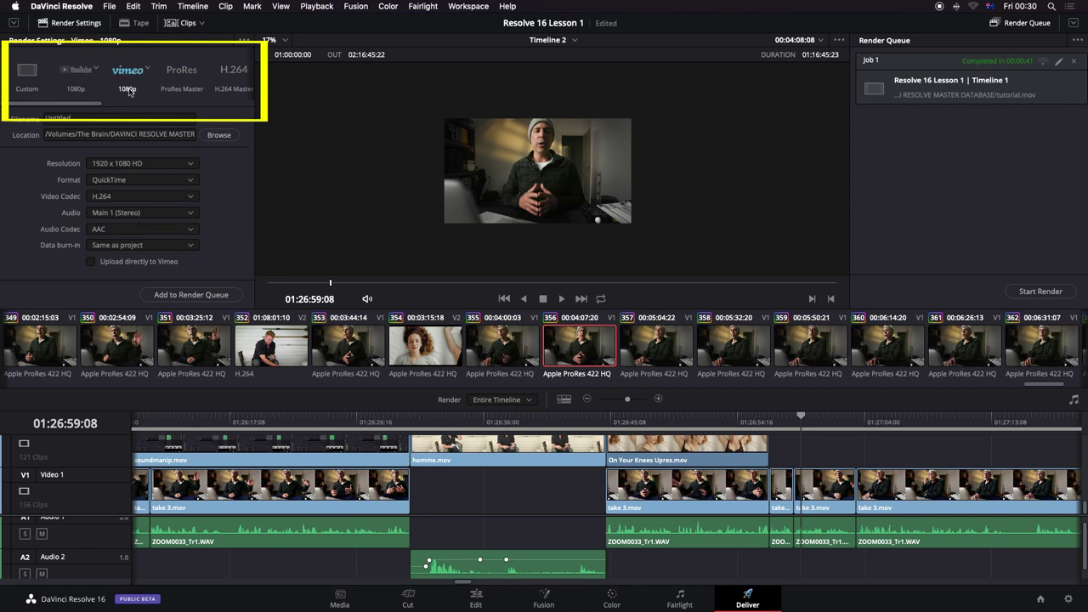
pyautogui.click(182, 74)
pyautogui.click(234, 75)
pyautogui.hscroll(5, 106, 86)
pyautogui.click(110, 83)
pyautogui.click(213, 75)
pyautogui.moveTo(170, 103); pyautogui.dragTo(244, 106)
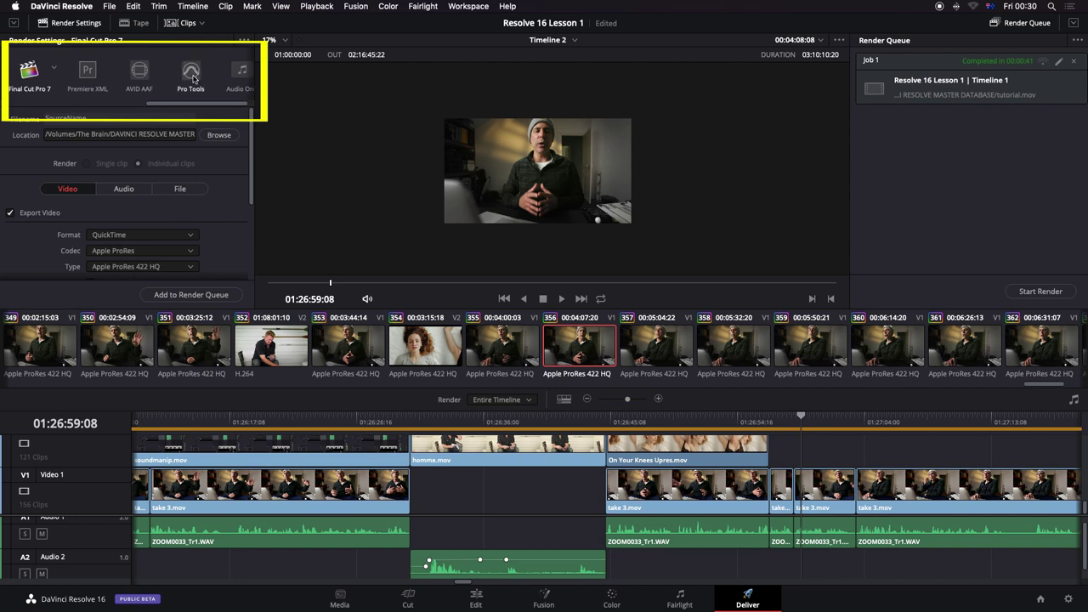
pyautogui.click(77, 76)
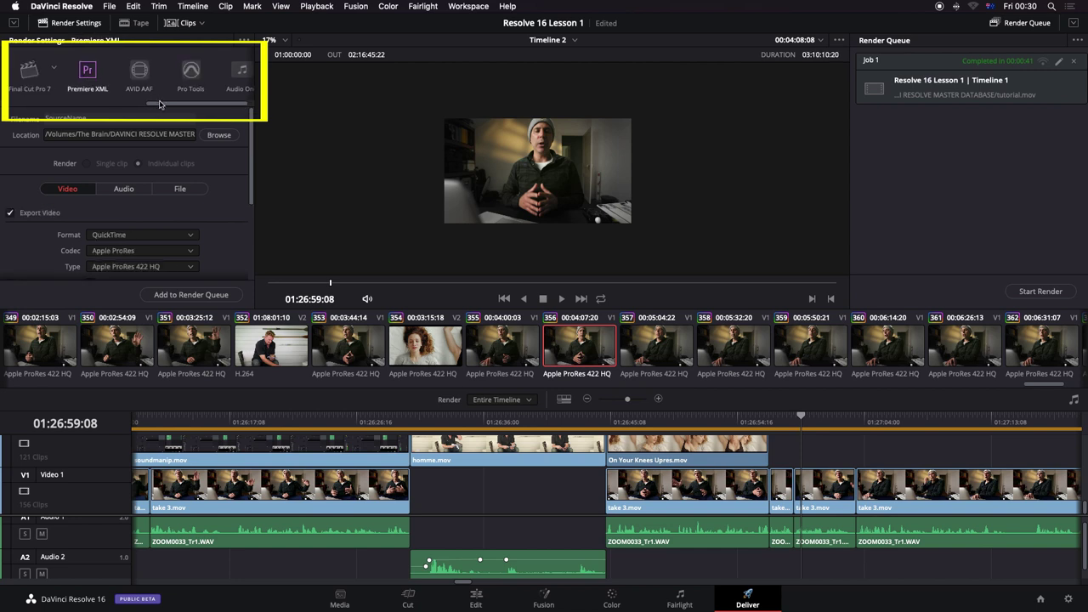
pyautogui.moveTo(150, 107); pyautogui.dragTo(13, 106)
pyautogui.click(15, 85)
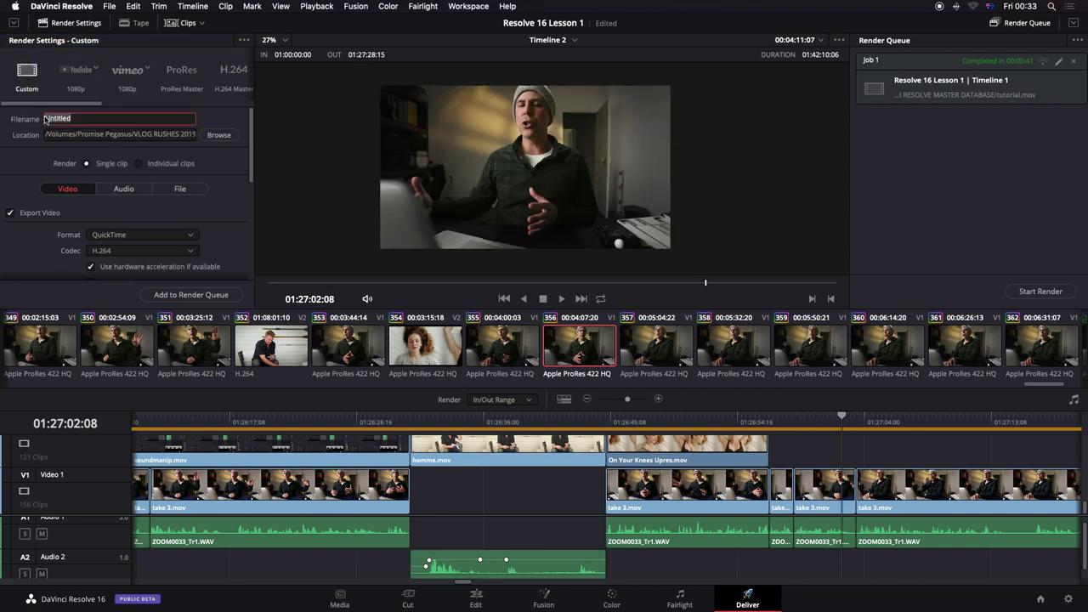
# Step: Replace the default Untitled file name with 'Resolve 16 Tutorial One'
pyautogui.press('BackSpace')
pyautogui.write('Resolve 16 Tutor')
pyautogui.press('BackSpace')
pyautogui.write('toria')
# Step: Set the render location to the MASTER folder under Promise Pegasus > VLOG RUSHES 2019 > APRIL 2019
pyautogui.click(218, 134)
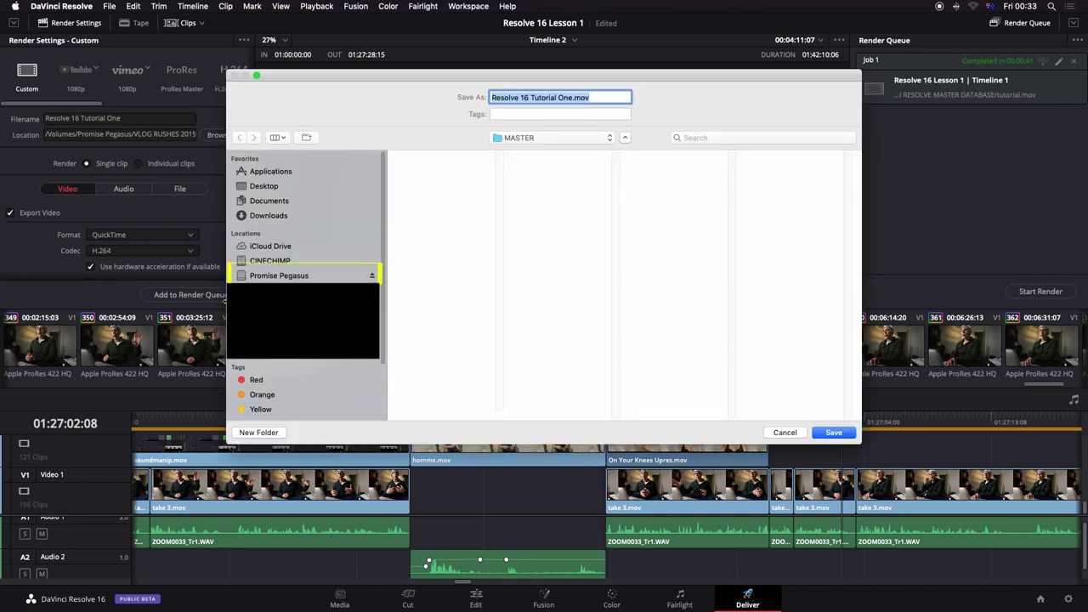
pyautogui.click(286, 277)
pyautogui.click(470, 218)
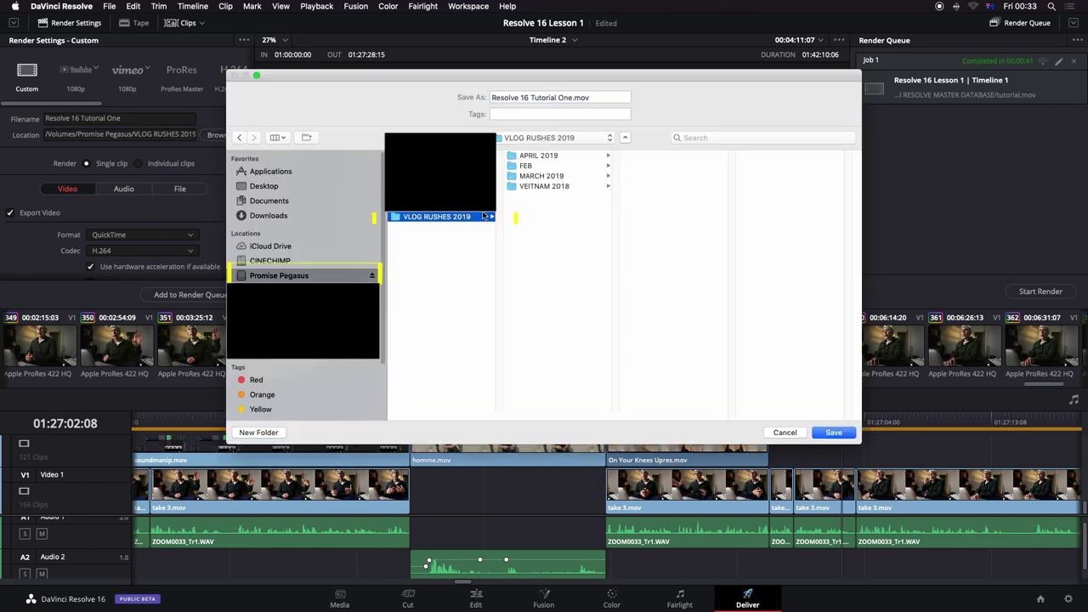
pyautogui.click(554, 157)
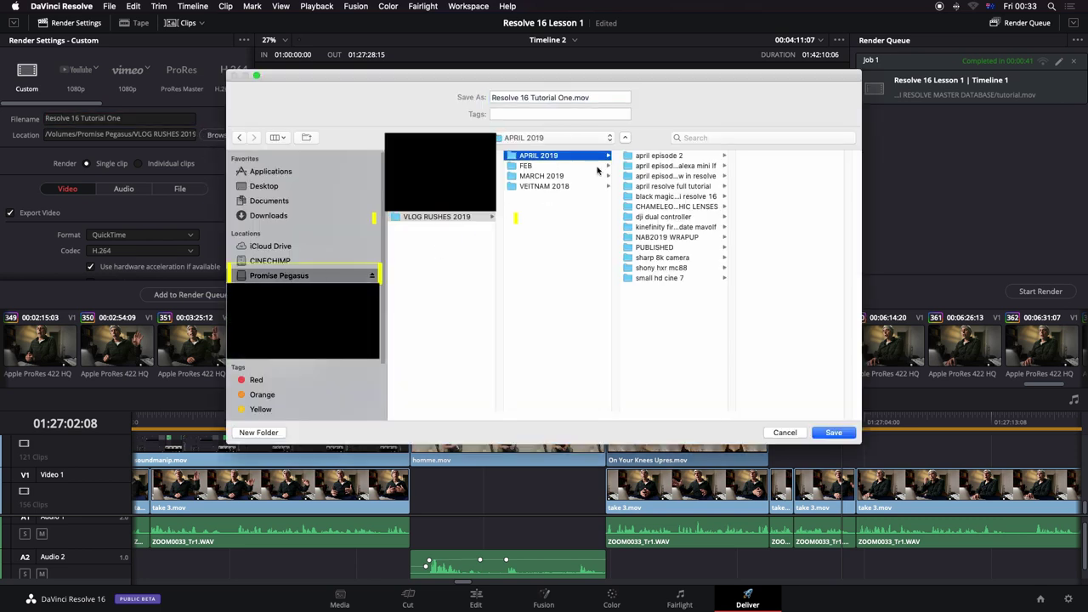
pyautogui.click(683, 176)
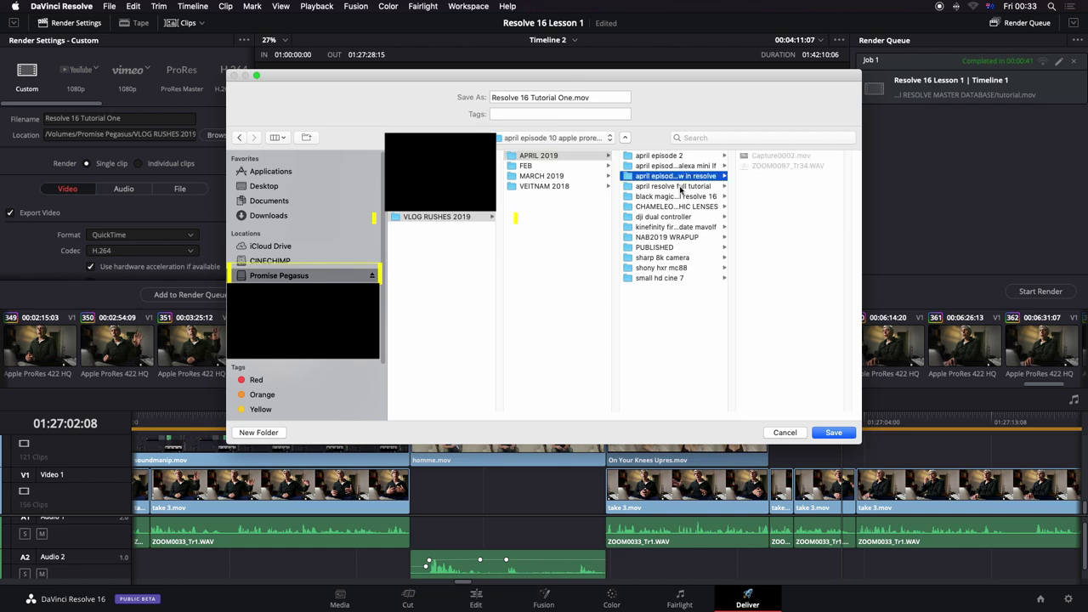
pyautogui.click(681, 187)
pyautogui.click(754, 177)
pyautogui.click(775, 339)
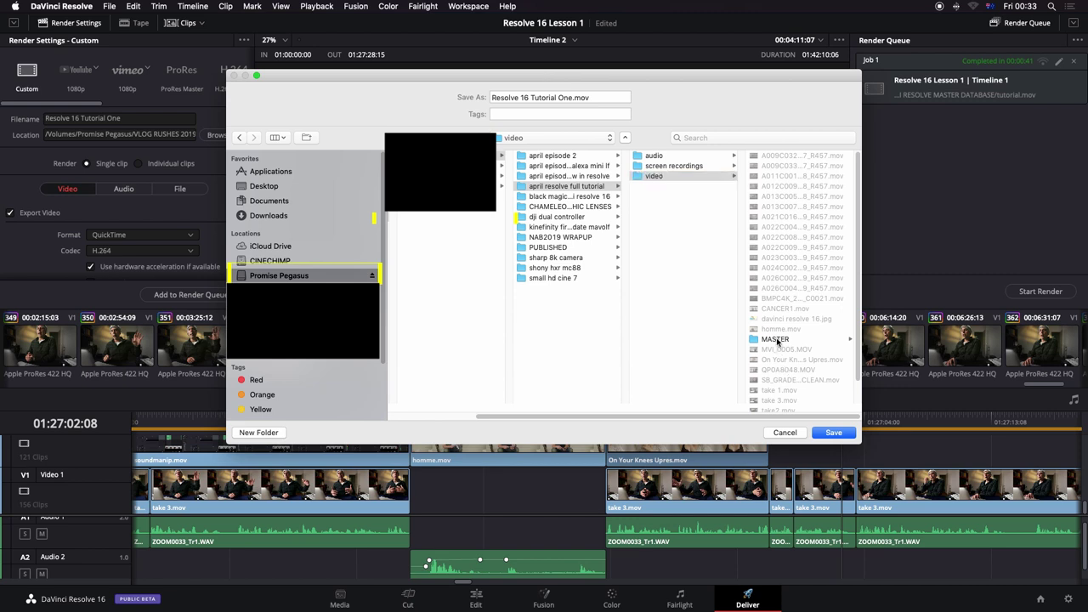
pyautogui.click(834, 433)
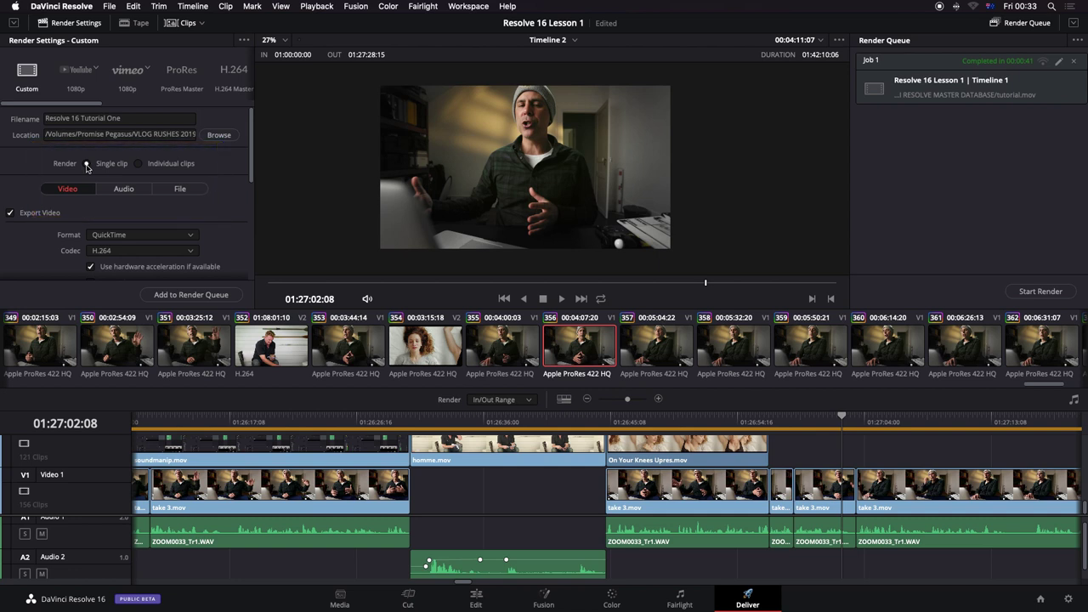
# Step: Set the render codec to Apple ProRes with the Apple ProRes 422 LT type
pyautogui.scroll(-3, 219, 238)
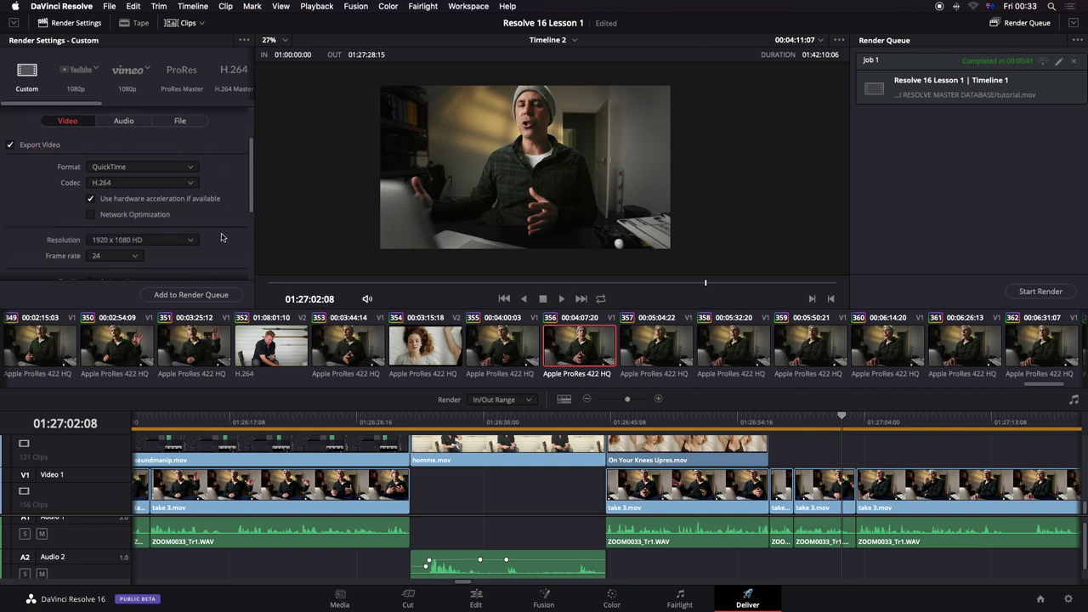
pyautogui.click(192, 182)
pyautogui.click(179, 197)
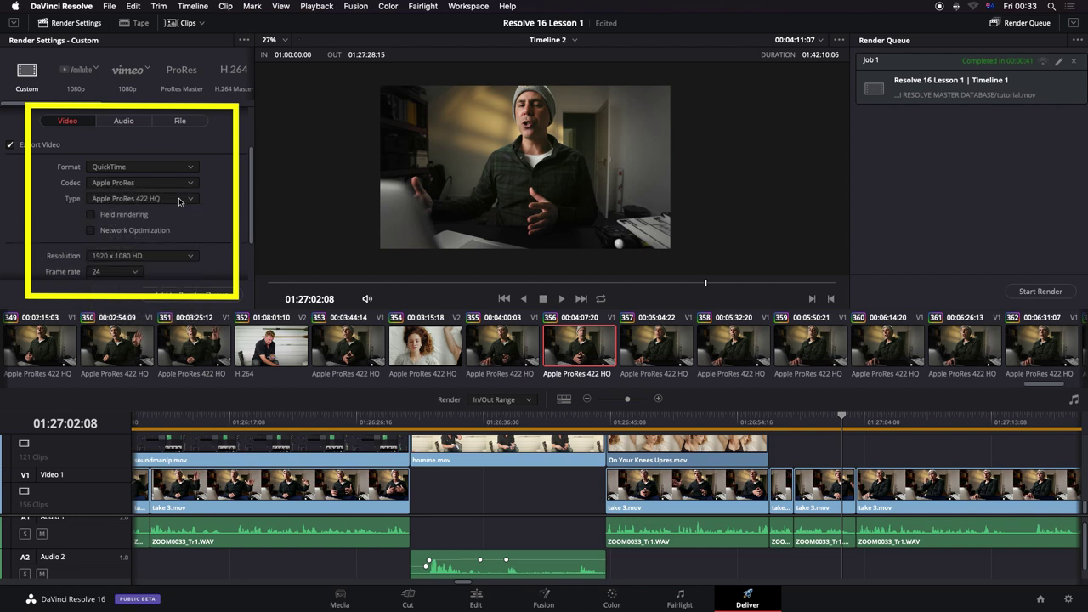
pyautogui.click(187, 199)
pyautogui.click(181, 240)
pyautogui.scroll(-3, 108, 214)
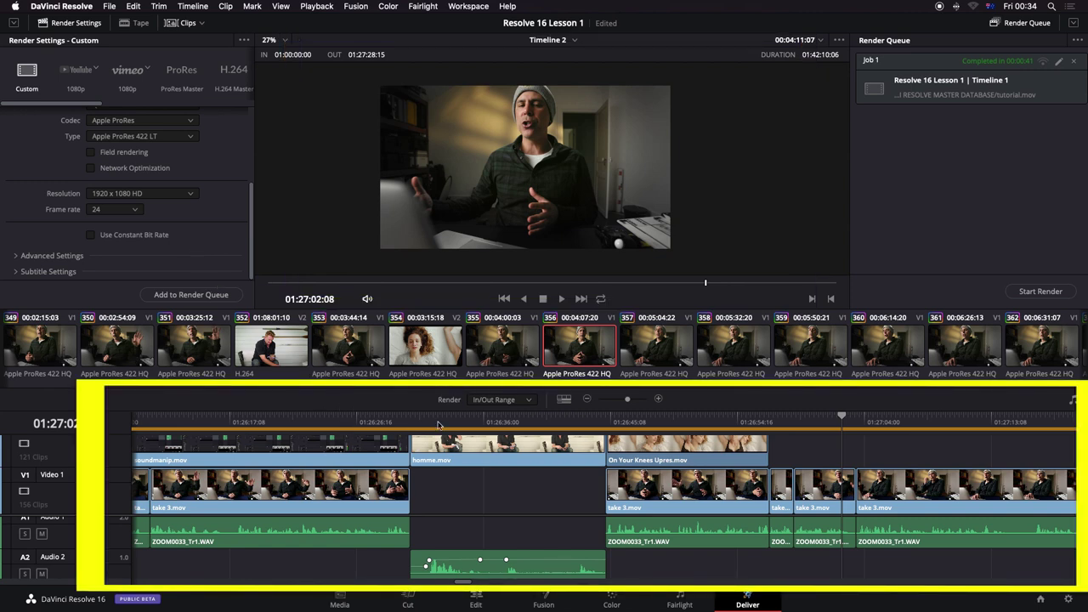
# Step: Drag Timeline 2's render Out point later and add the range to the Render Queue
pyautogui.press('super+minus')
pyautogui.press('super+minus')
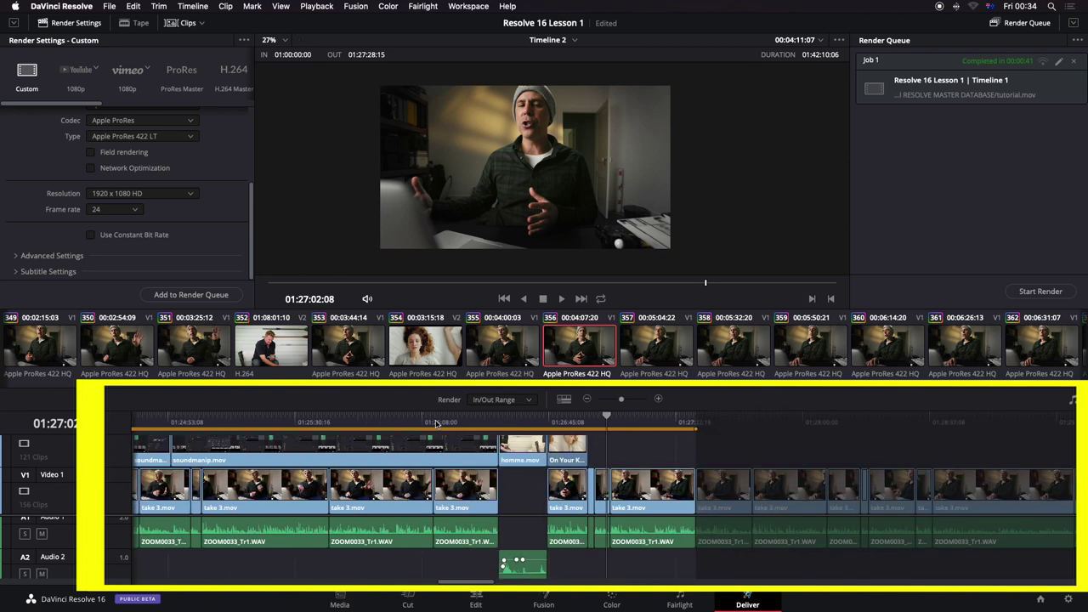
pyautogui.press('super+minus')
pyautogui.press('super+minus')
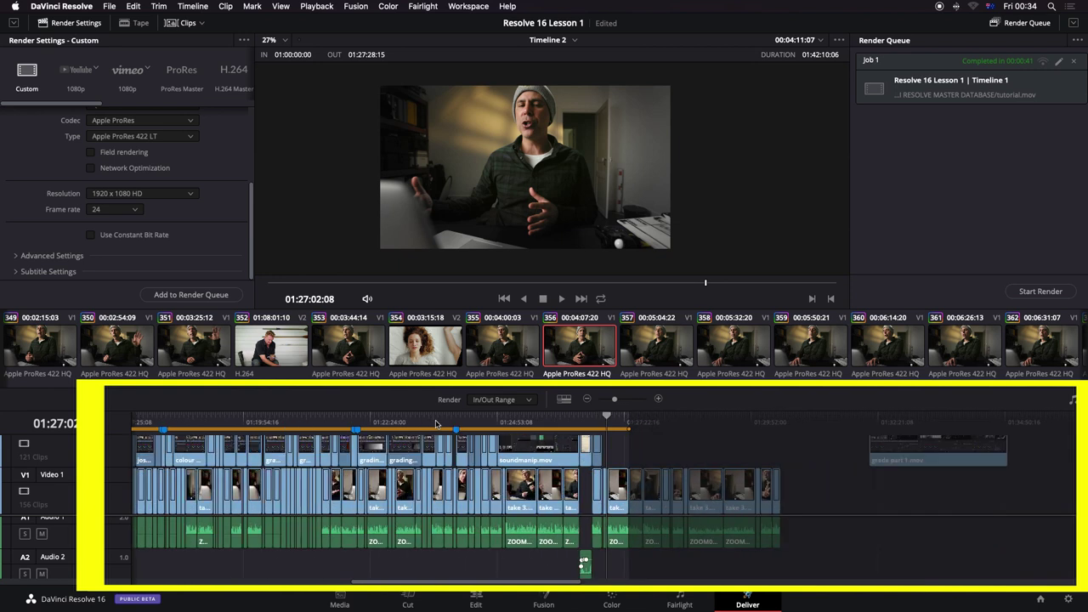
pyautogui.press('super+equal')
pyautogui.press('super+equal')
pyautogui.press('super+equal')
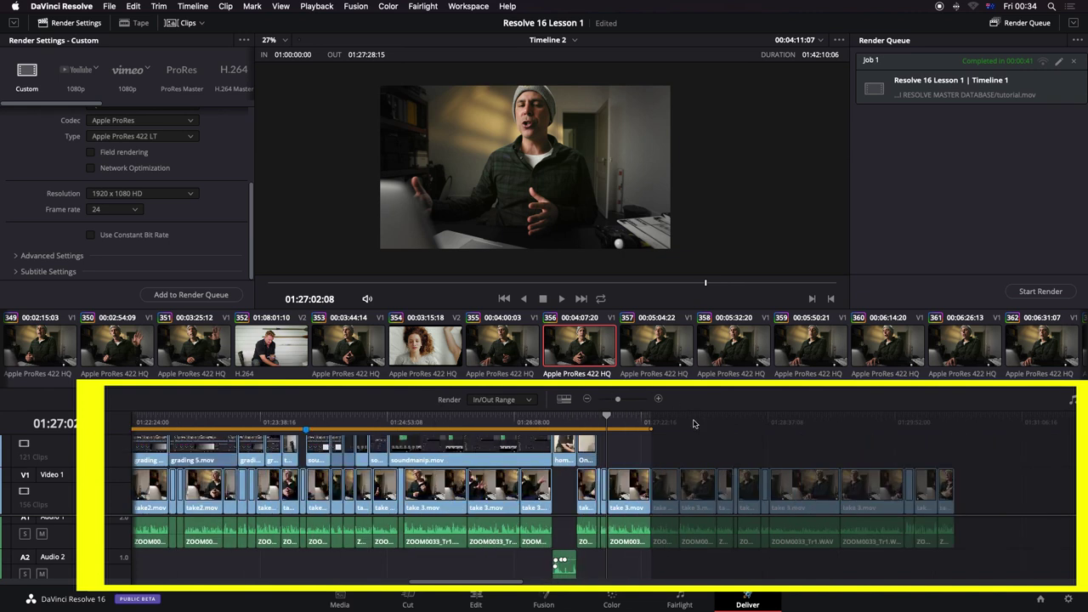
pyautogui.click(650, 420)
pyautogui.moveTo(651, 427); pyautogui.dragTo(974, 430)
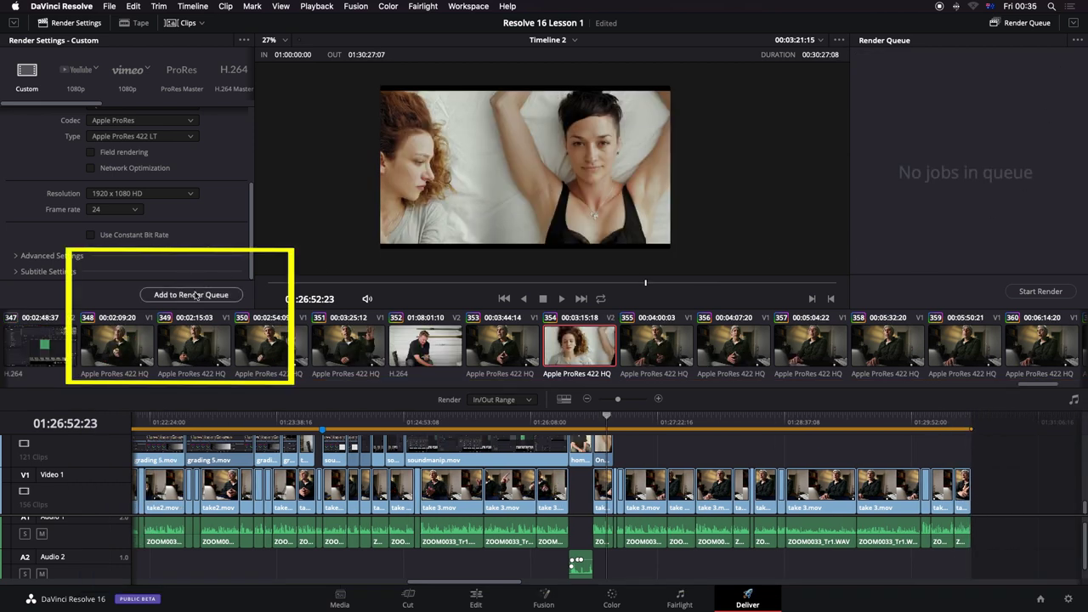
pyautogui.click(196, 295)
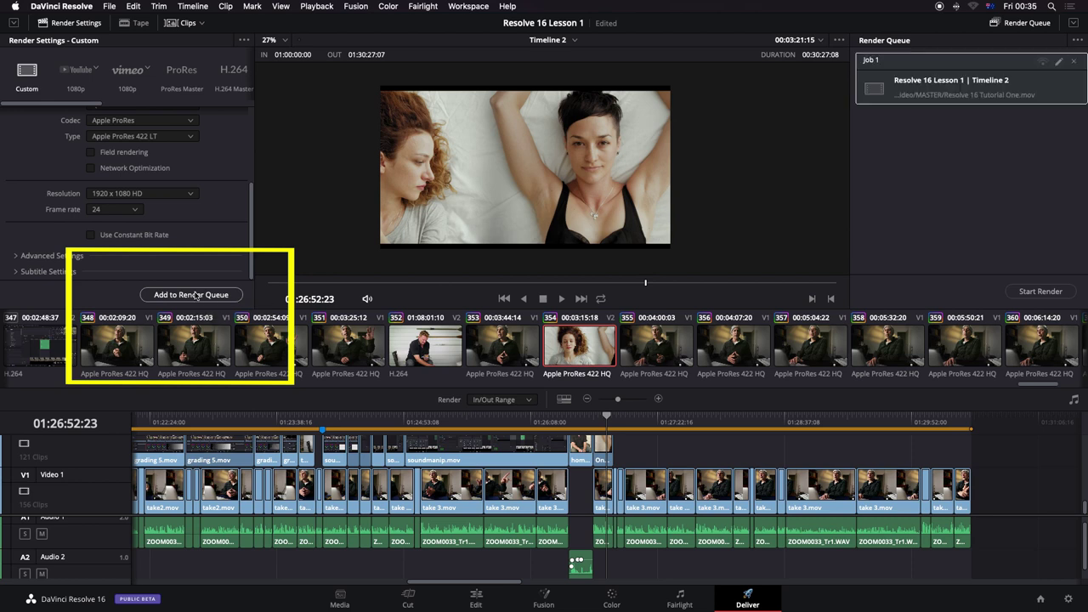